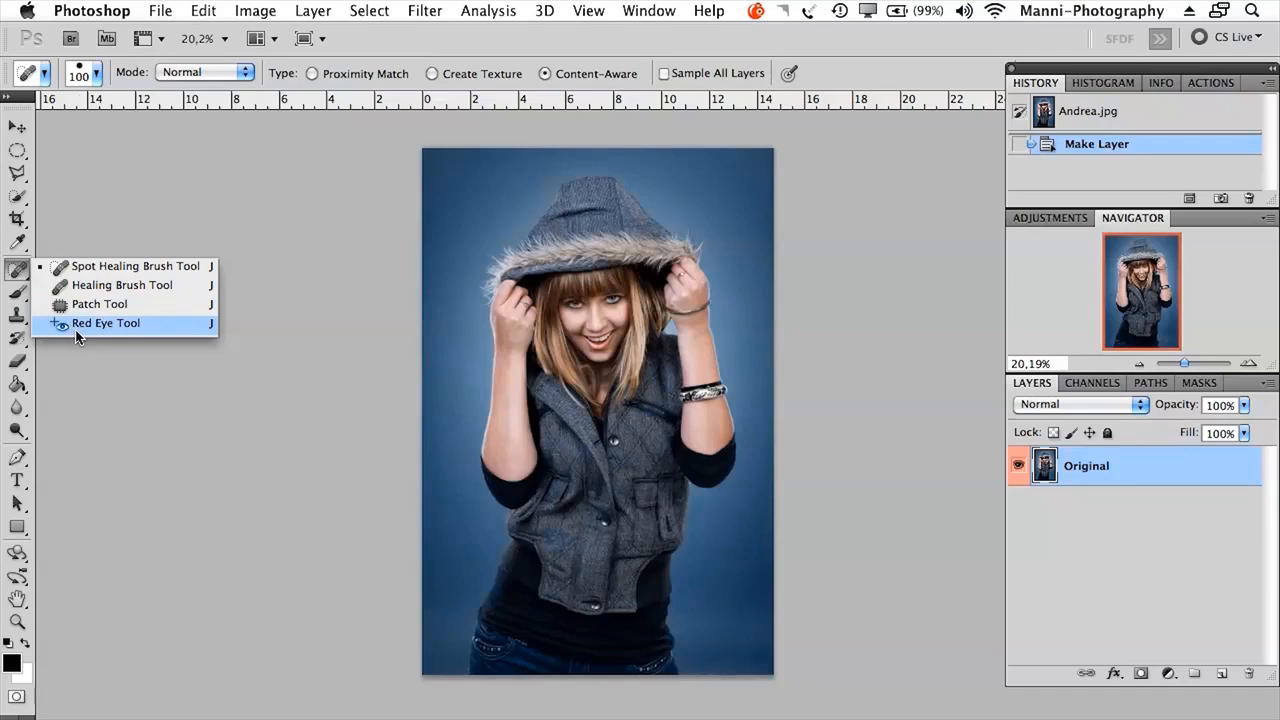
Step: Activate the Red Eye Tool from the healing tool group
left_click(15, 293)
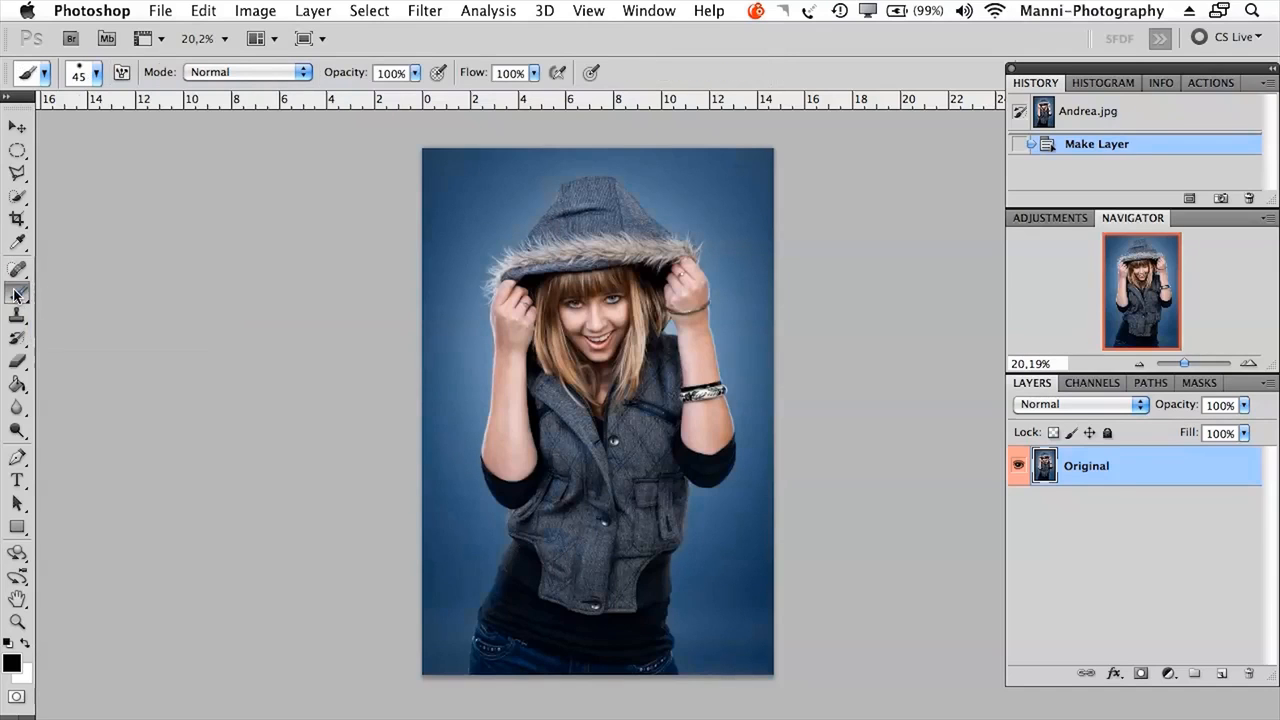
left_click(27, 300)
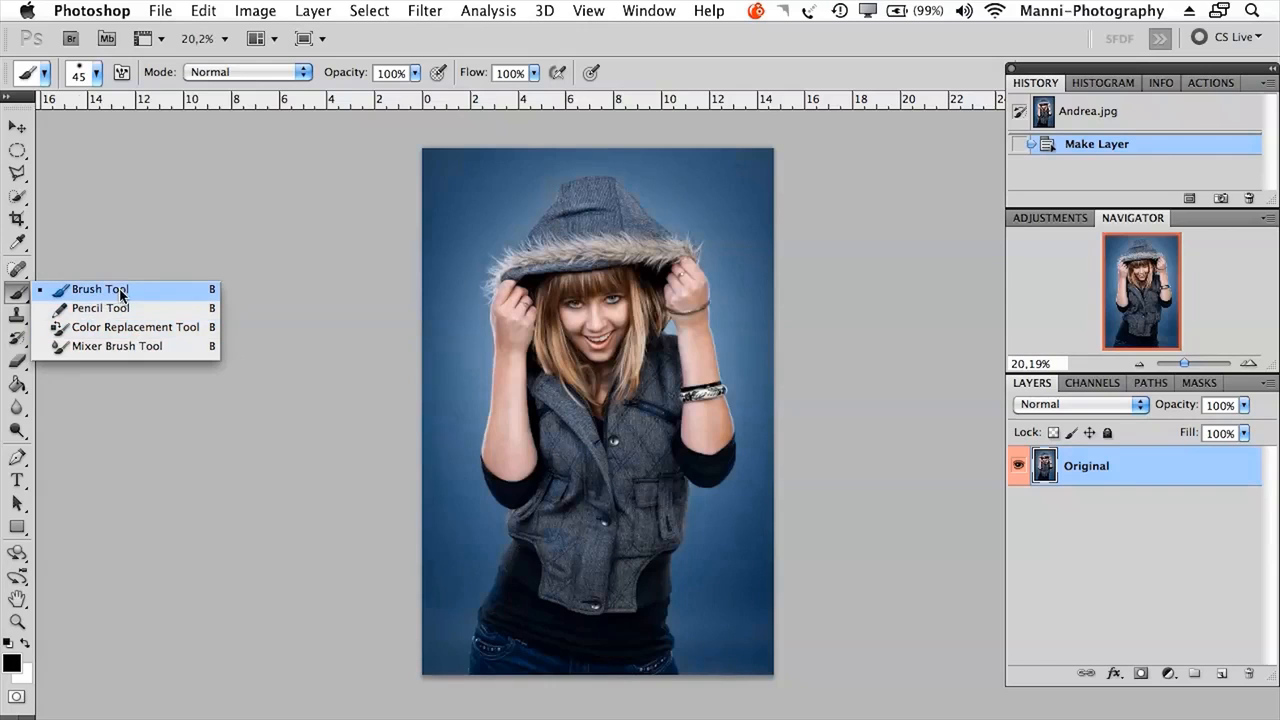
left_click(27, 268)
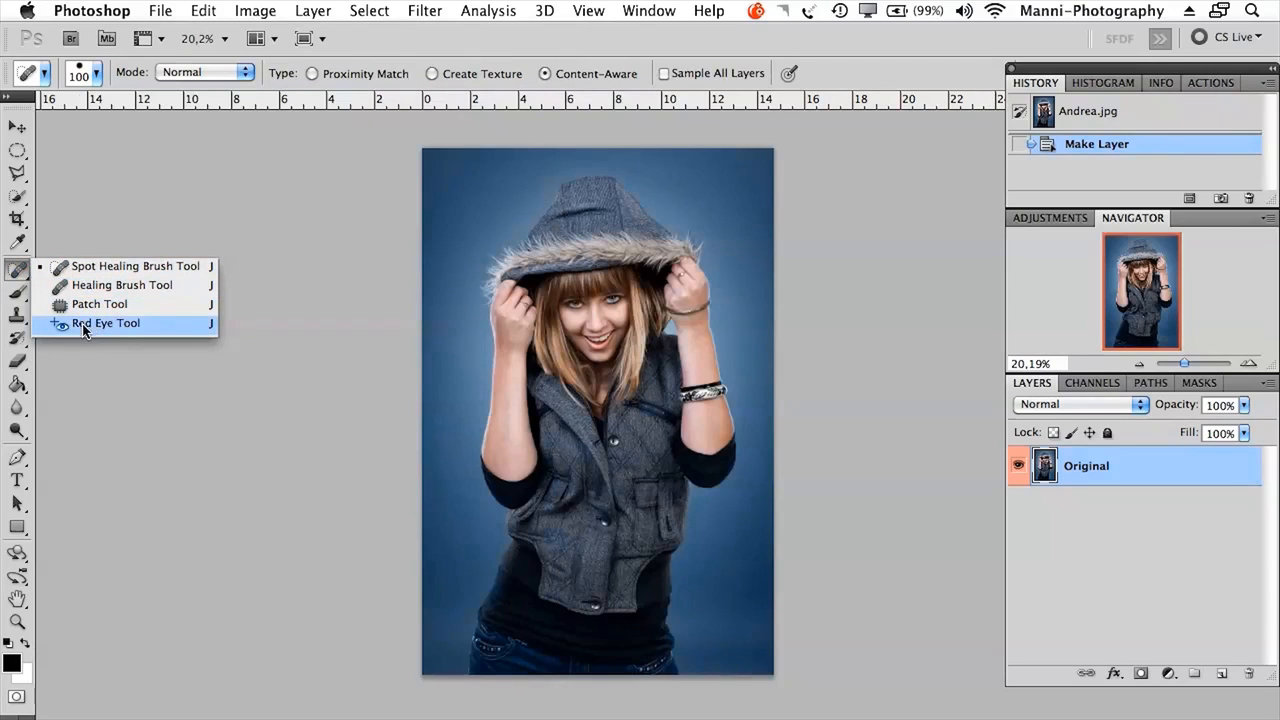
left_click(127, 326)
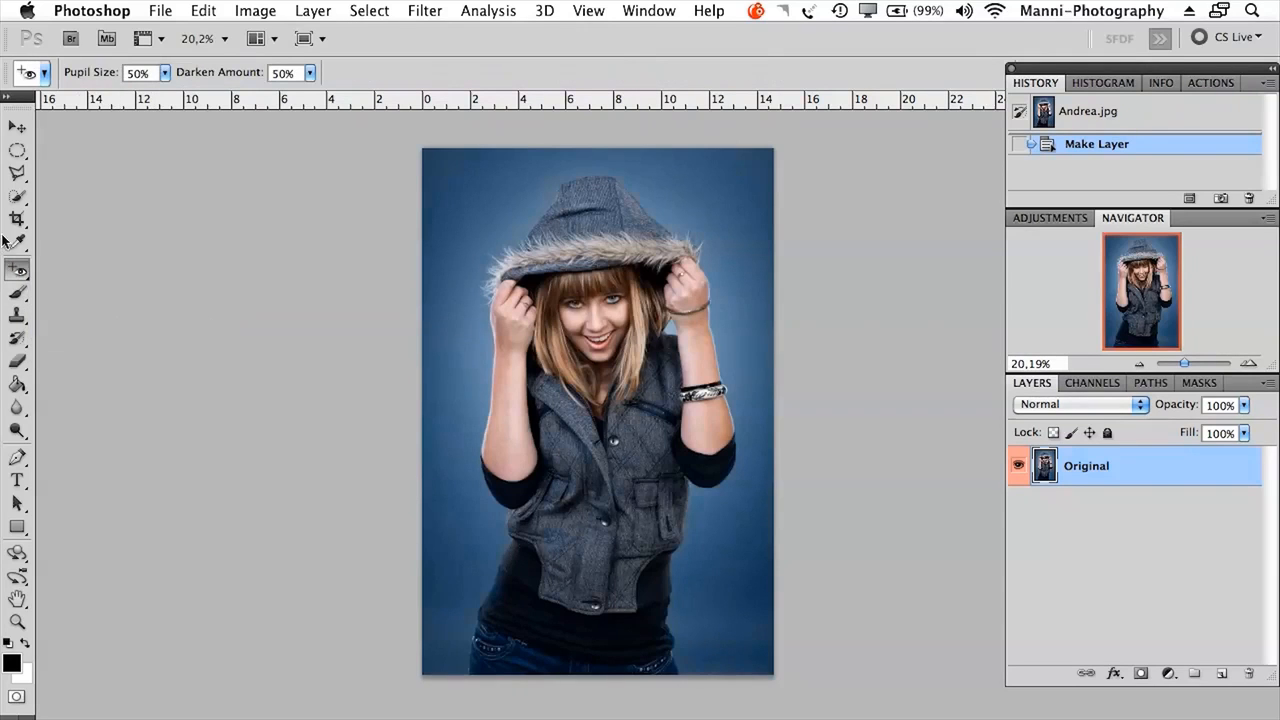
Step: Duplicate the Original layer and rename the copy Retouch
left_click_drag(713, 288, 648, 285)
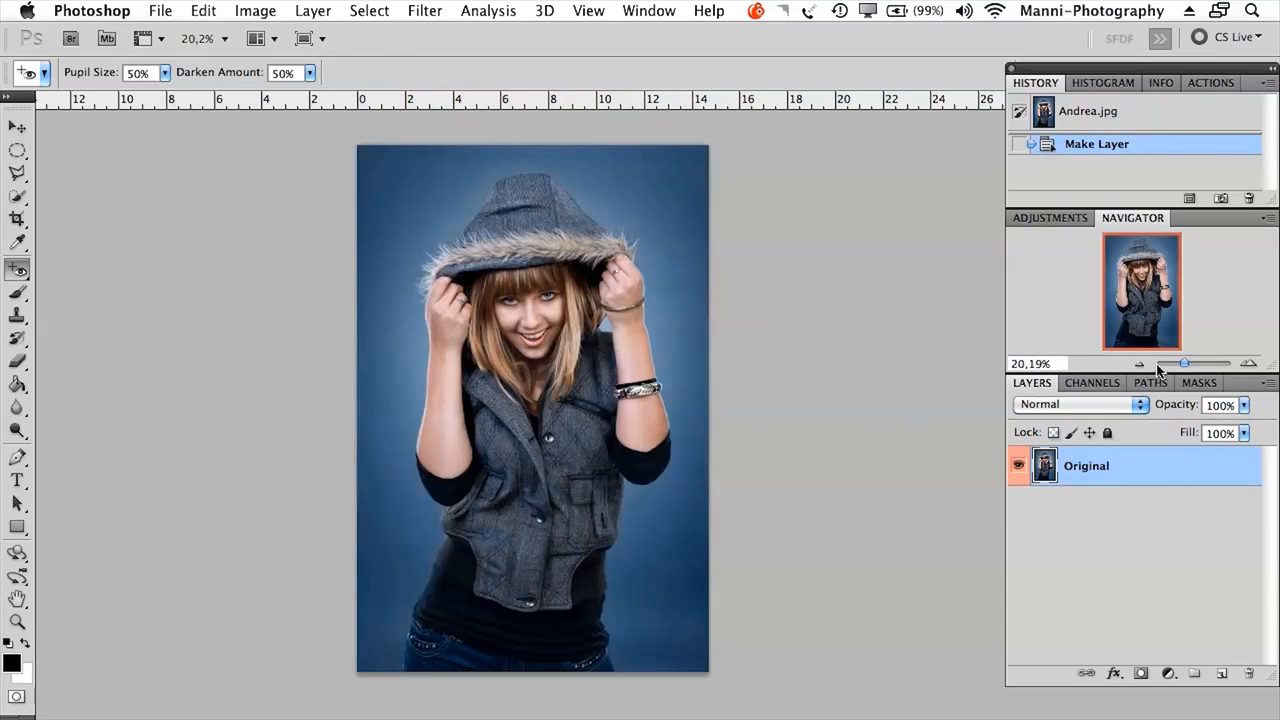
left_click_drag(1188, 366, 1195, 367)
left_click_drag(574, 406, 628, 436)
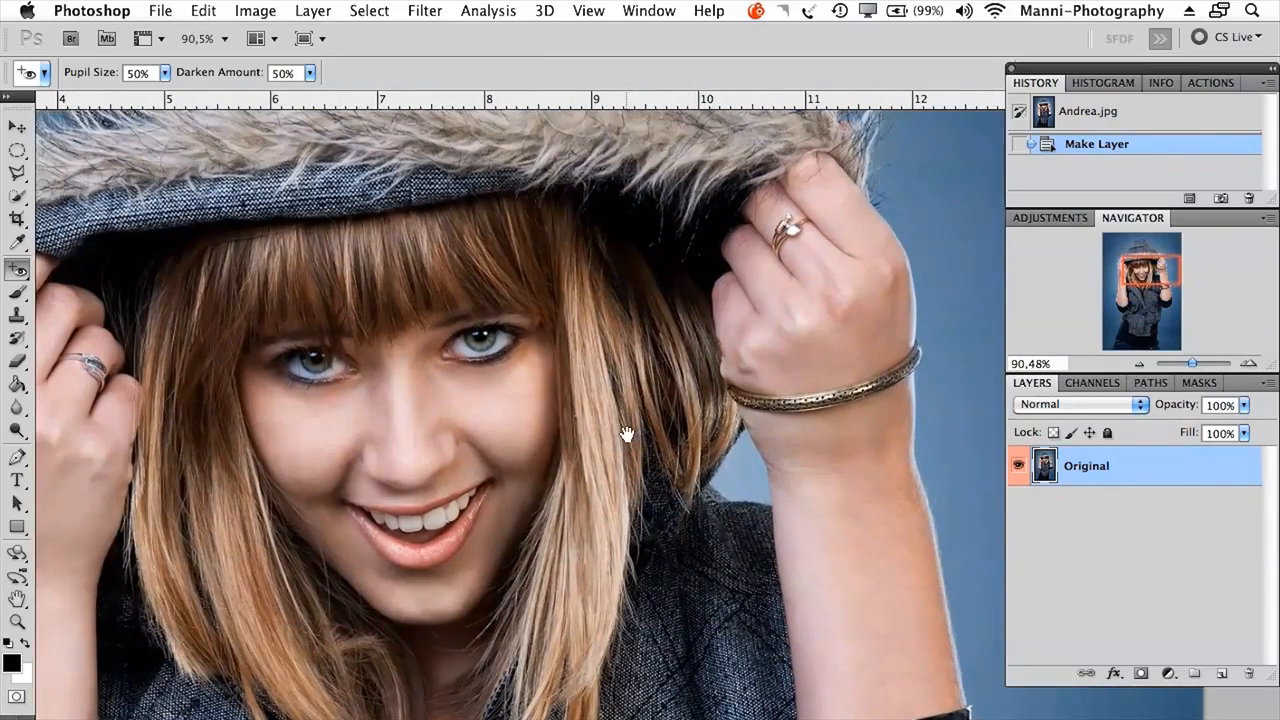
left_click_drag(313, 352, 335, 349)
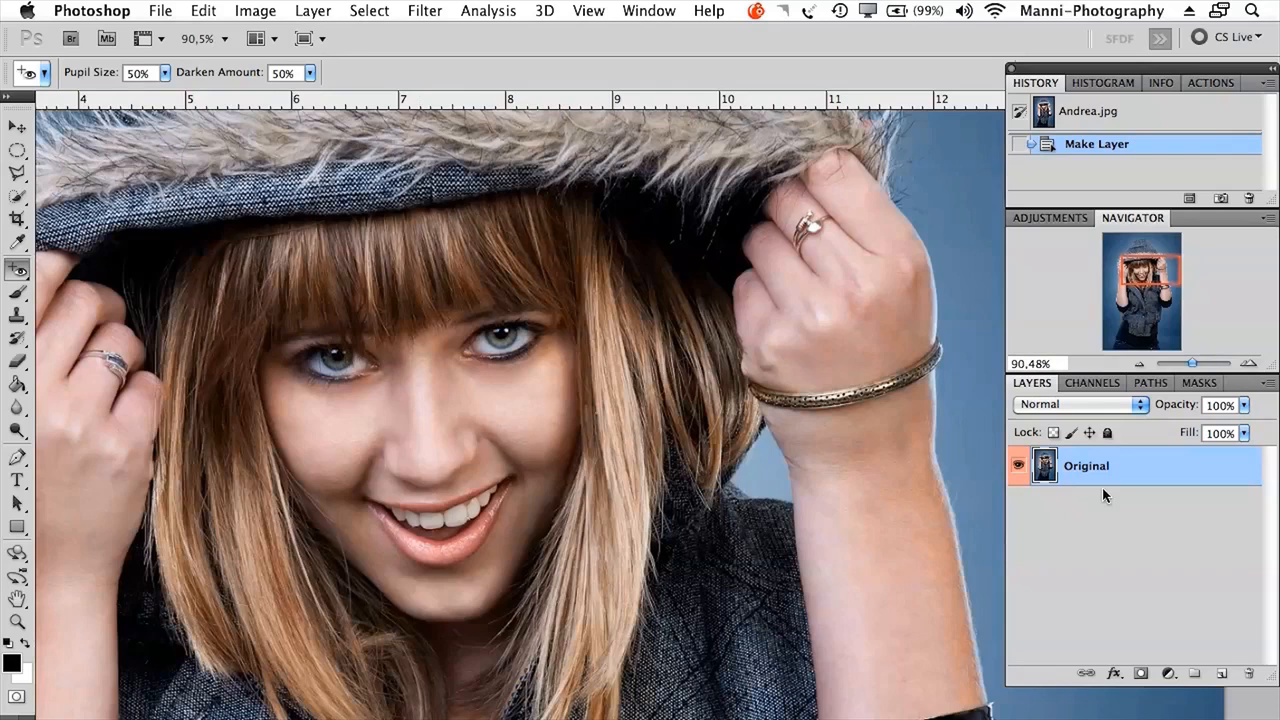
left_click_drag(1088, 481, 1221, 676)
double_click(1134, 466)
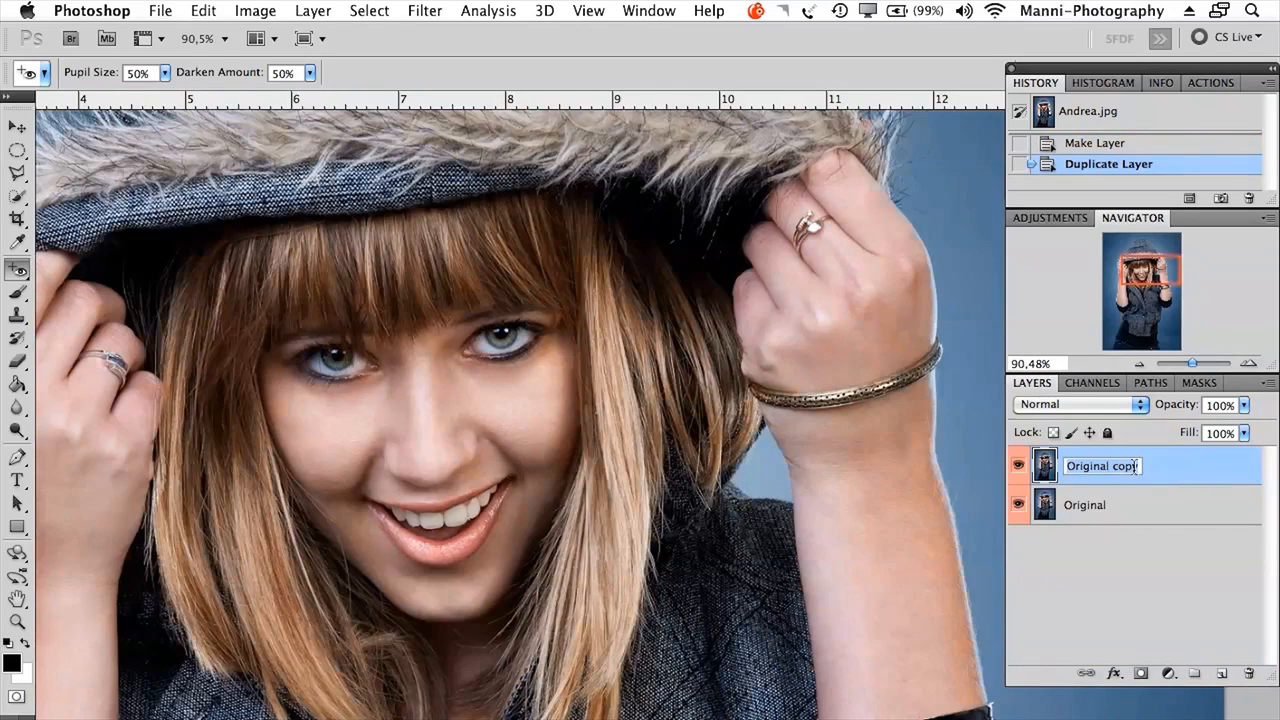
key("BackSpace")
type("Retouch")
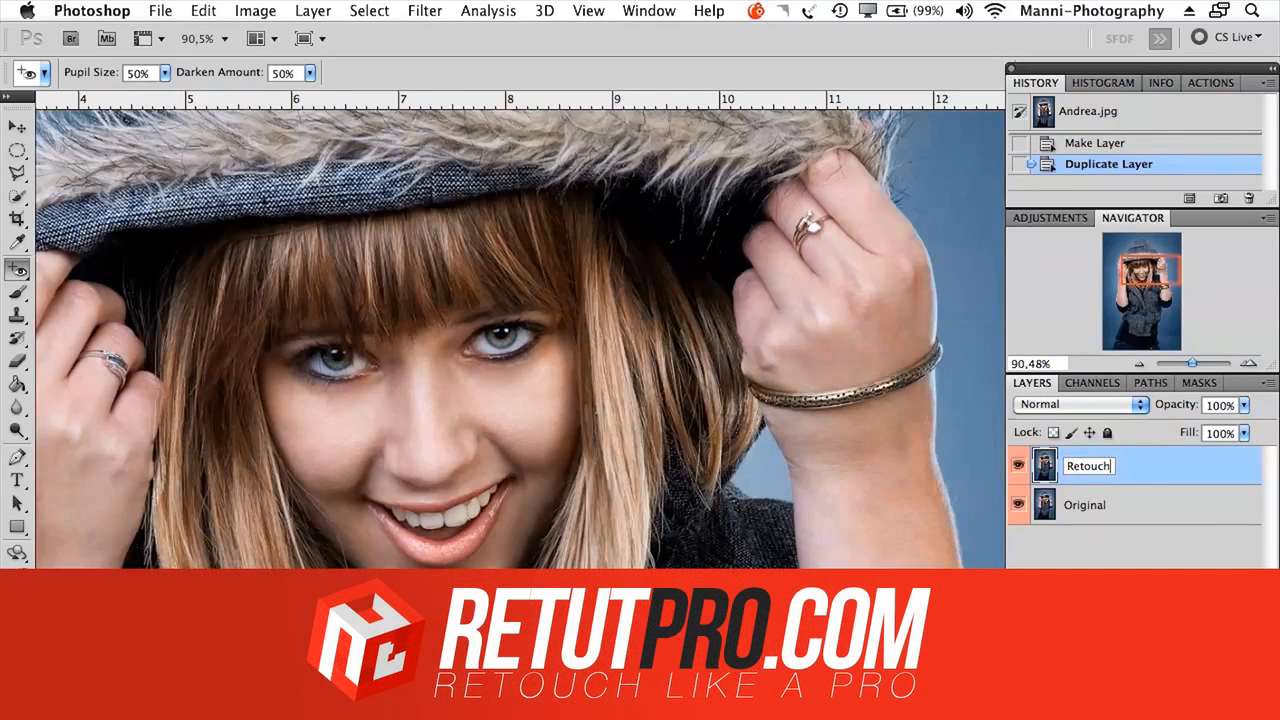
key("Return")
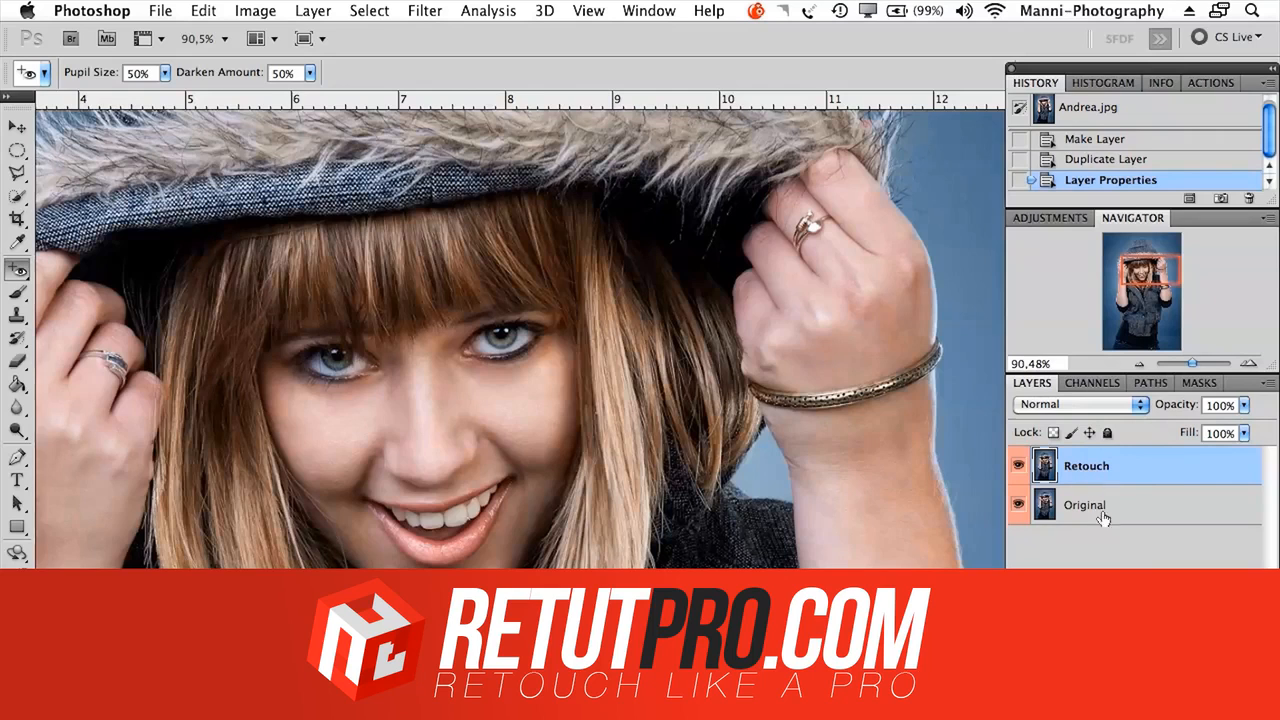
Step: On the Retouch layer, draw an elliptical selection around the iris of the woman's left eye and align it
left_click(1142, 515)
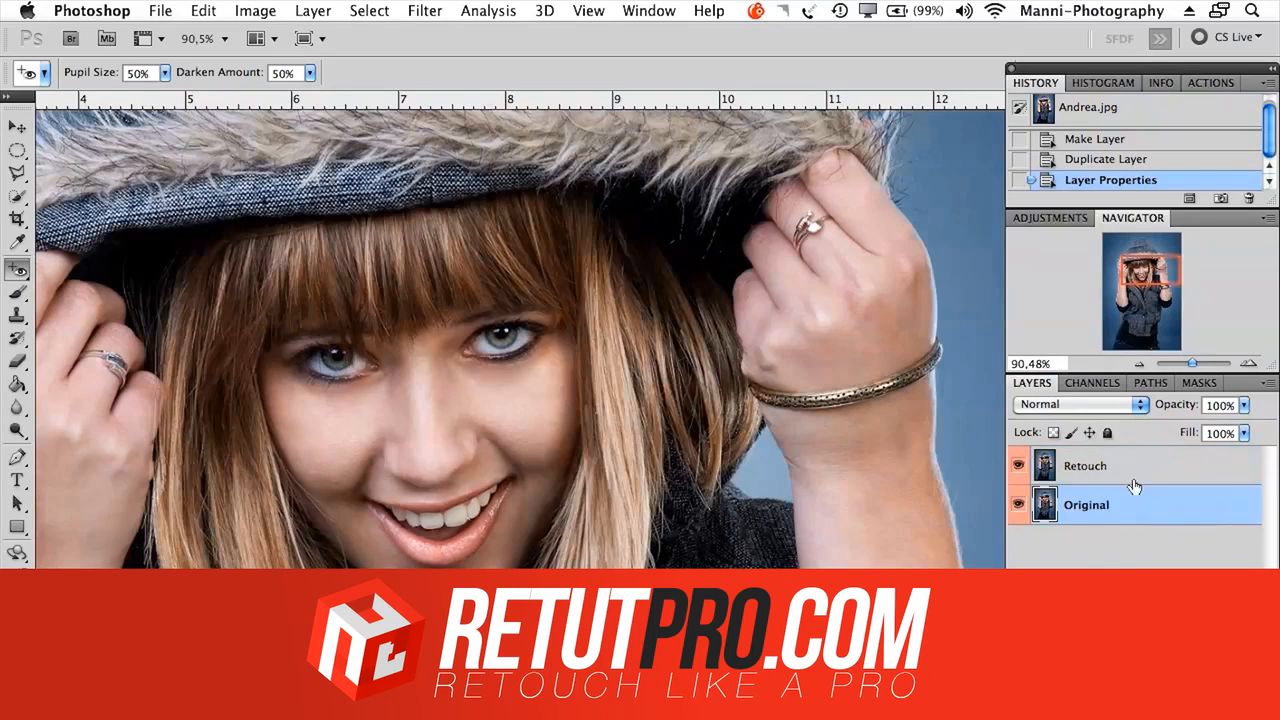
left_click(1134, 475)
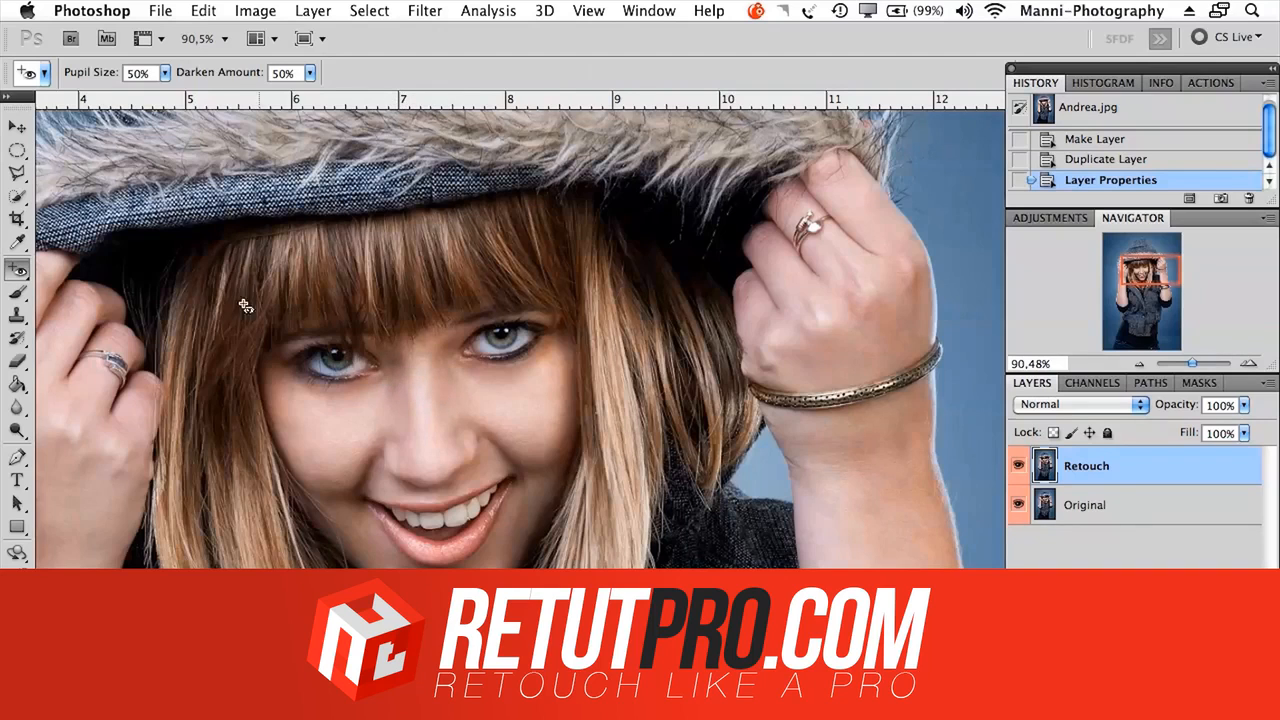
key("m")
left_click_drag(17, 150, 90, 170)
left_click_drag(1190, 363, 1202, 363)
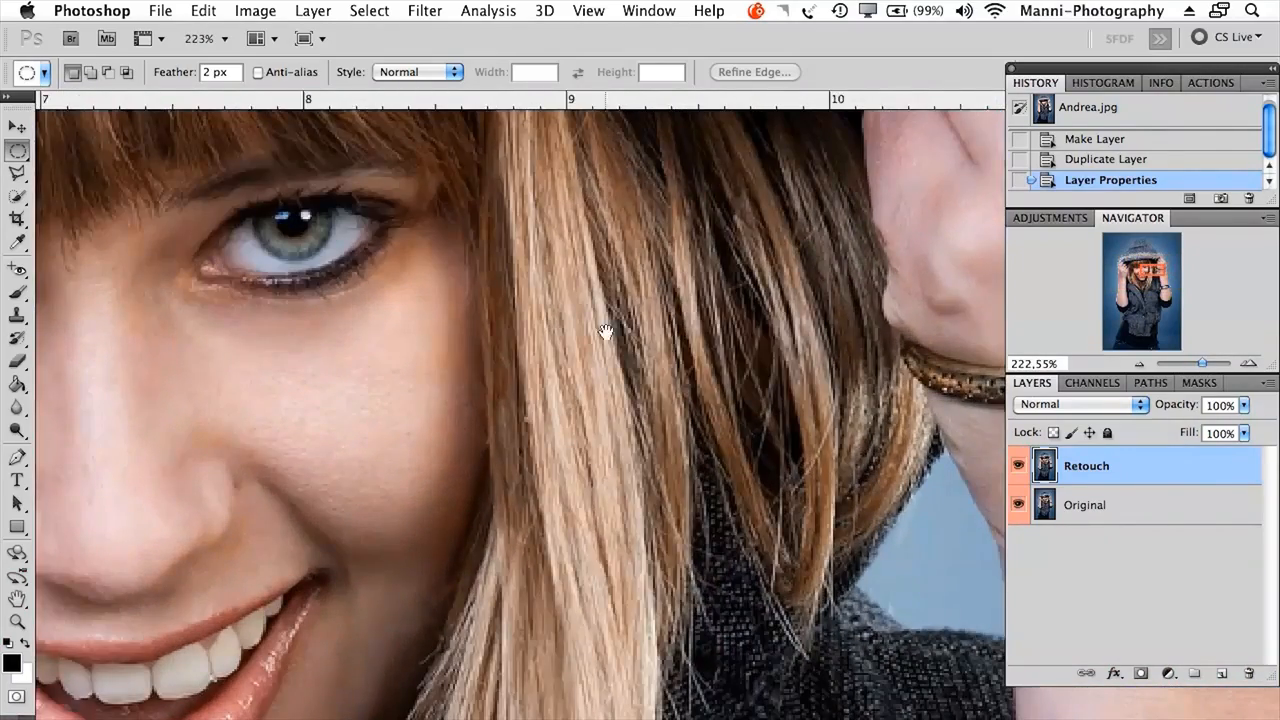
left_click_drag(606, 332, 843, 466)
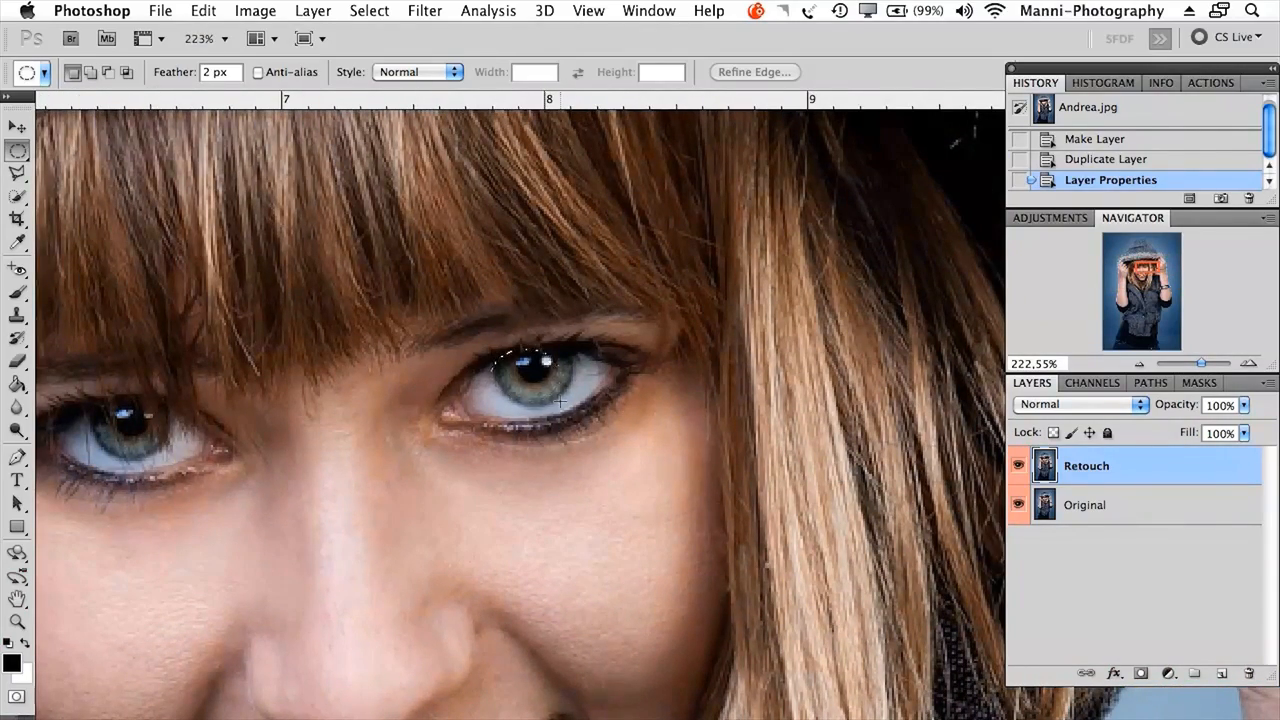
left_click_drag(566, 410, 550, 397)
Step: Set the Brush tool's foreground colour to red #fc0000, try painting the selected iris in Normal mode, and undo the stroke
left_click(18, 290)
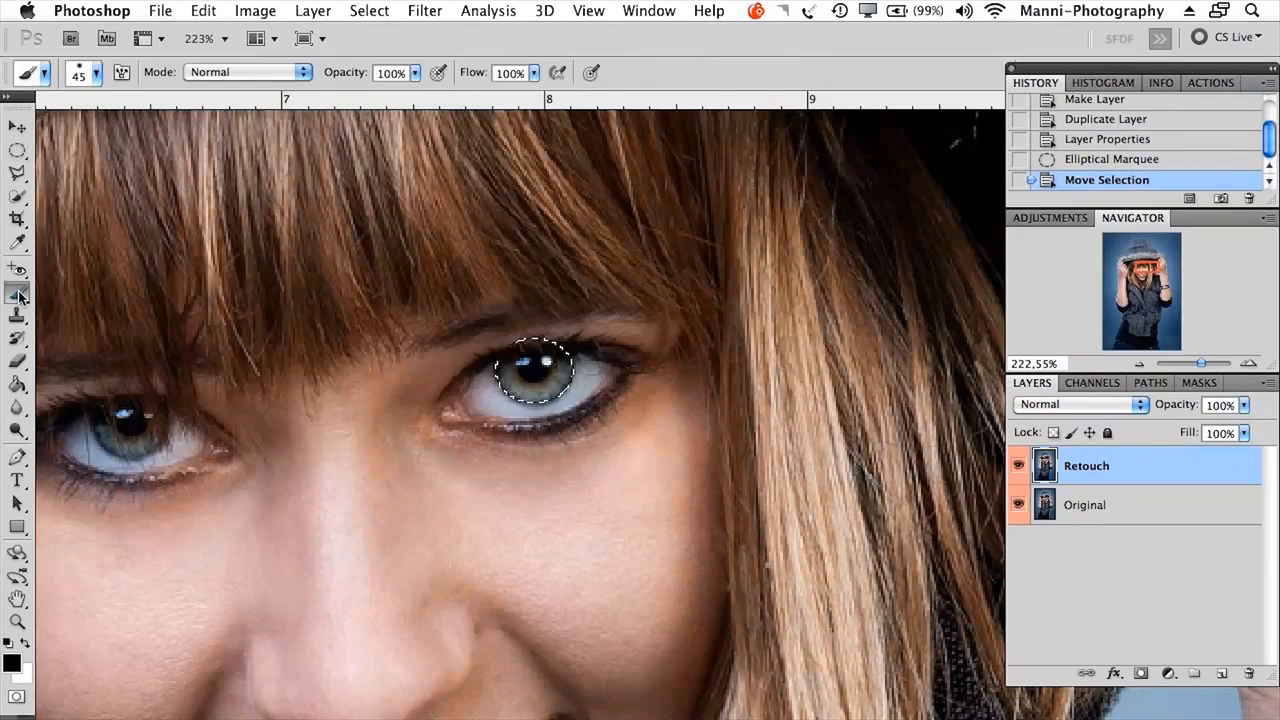
left_click(11, 663)
left_click_drag(489, 302, 513, 245)
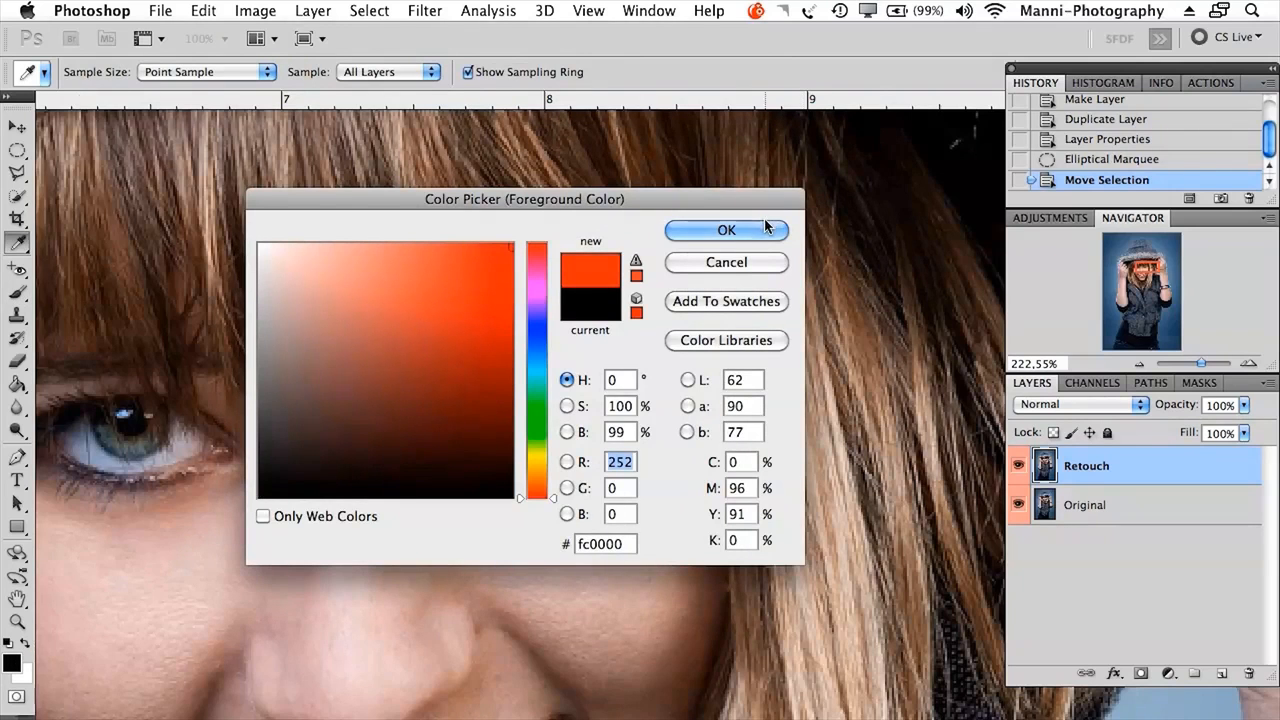
left_click(730, 233)
left_click_drag(514, 337, 529, 366)
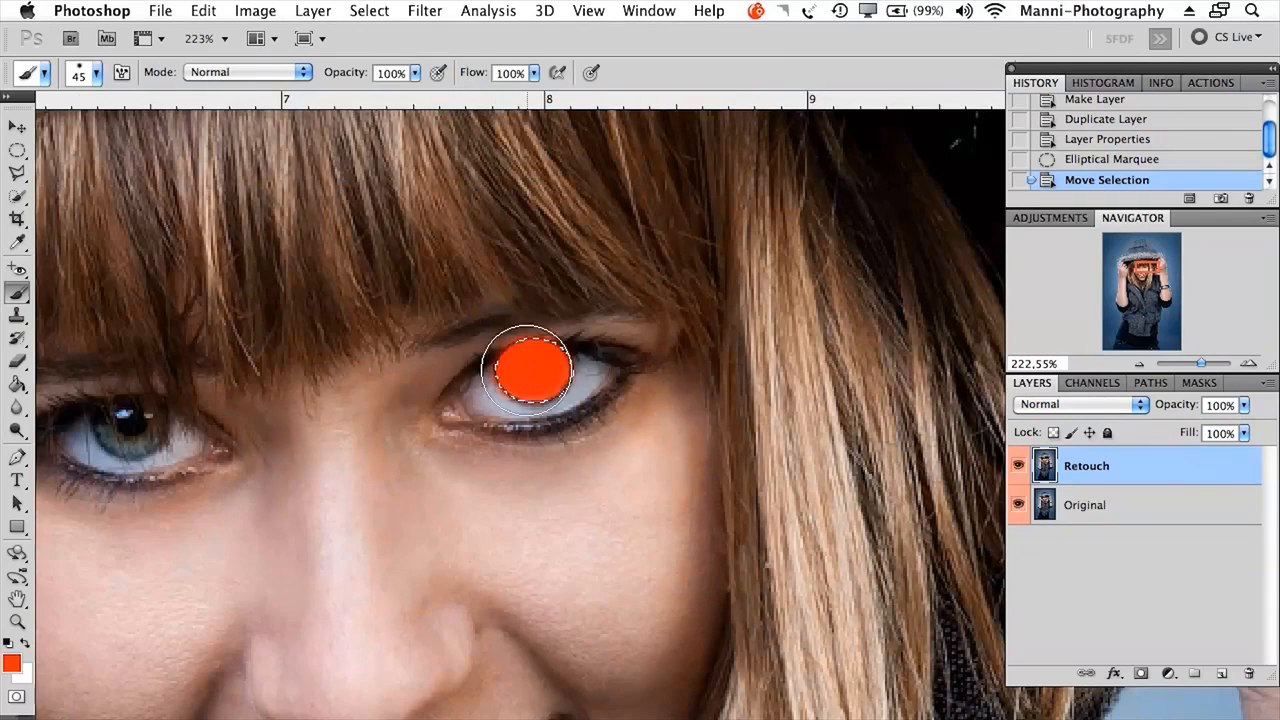
key("super+z")
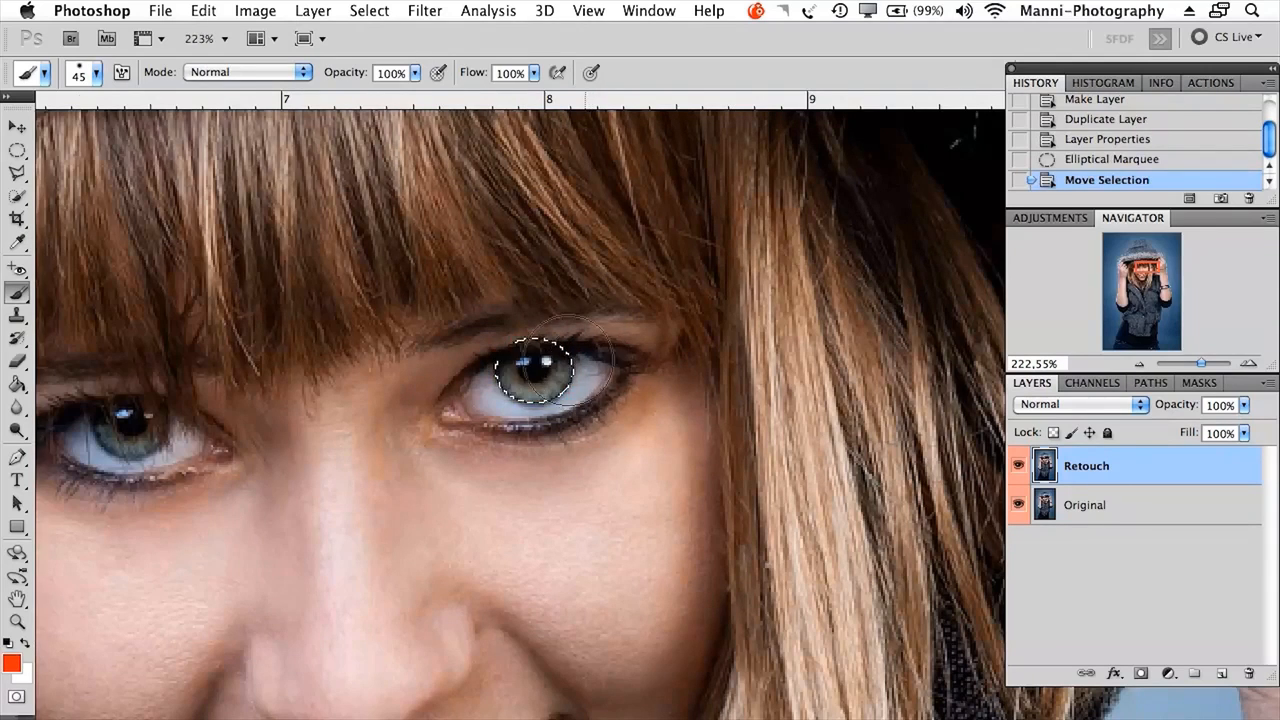
Step: Paint the selected iris red with the brush in Soft Light mode and remove the selection
left_click(240, 75)
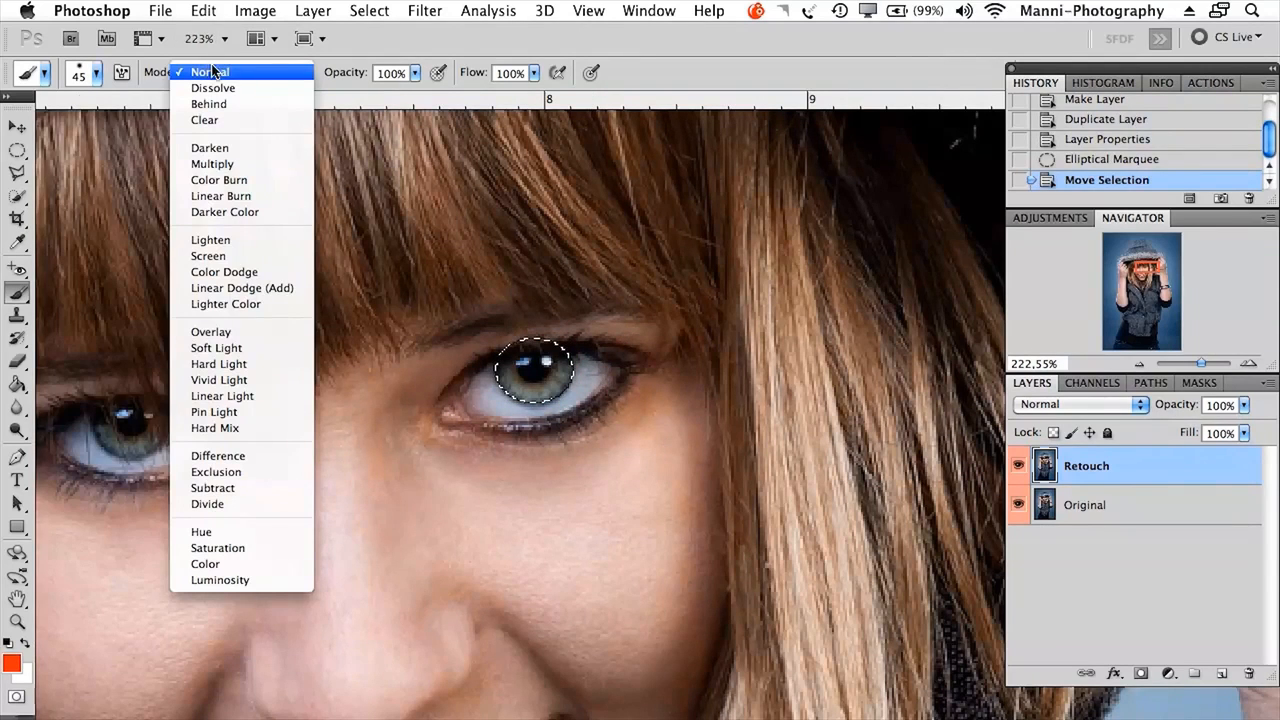
left_click(222, 348)
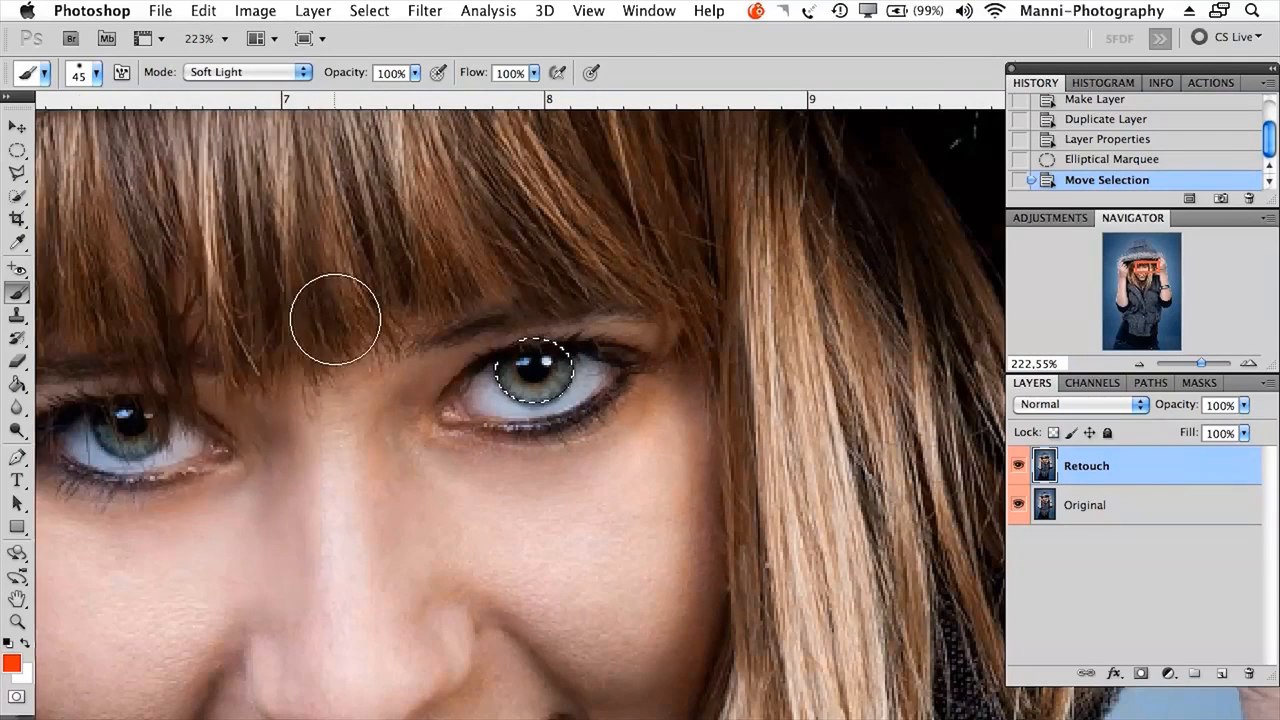
mouse_move(490, 367)
left_mouse_down()
mouse_move(526, 366)
mouse_move(541, 416)
mouse_move(537, 400)
left_mouse_up()
mouse_move(533, 384)
left_mouse_down()
mouse_move(550, 359)
mouse_move(515, 357)
left_mouse_up()
key("super+z")
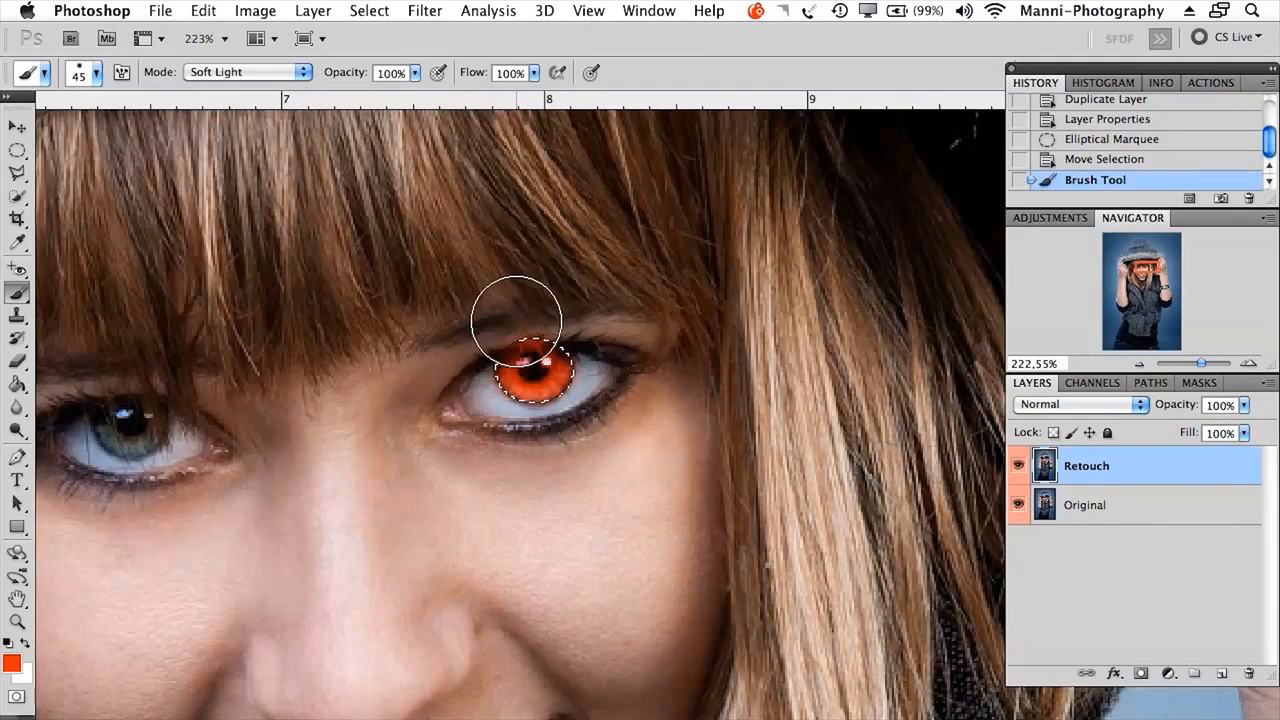
key("super+d")
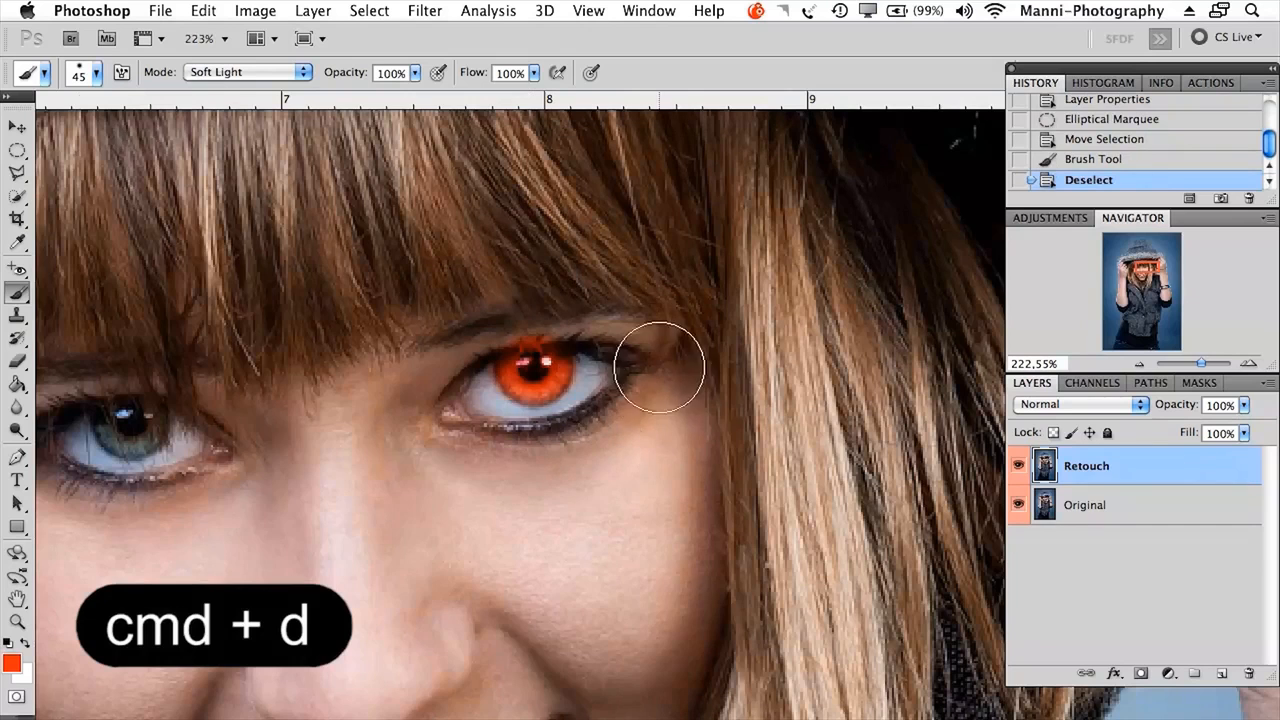
Step: Erase the red paint spilling over the eyelid and lashes above the left eye's iris
key("e")
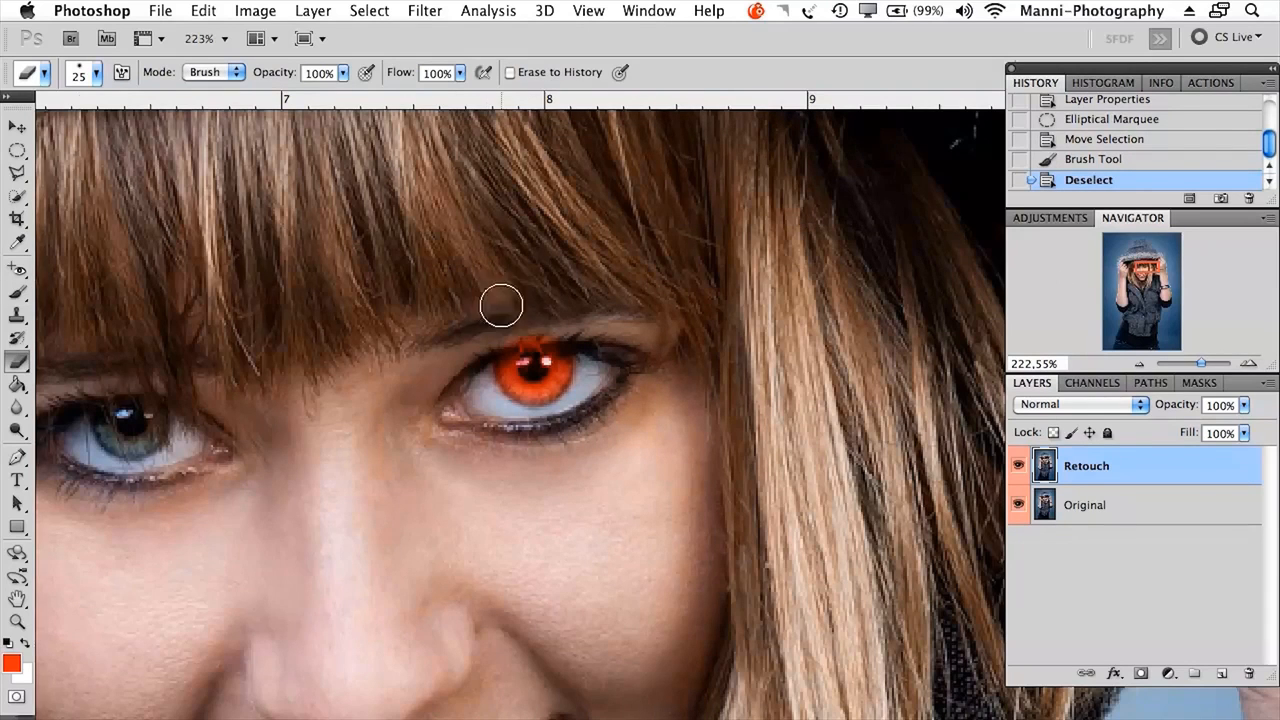
left_click_drag(514, 334, 503, 363)
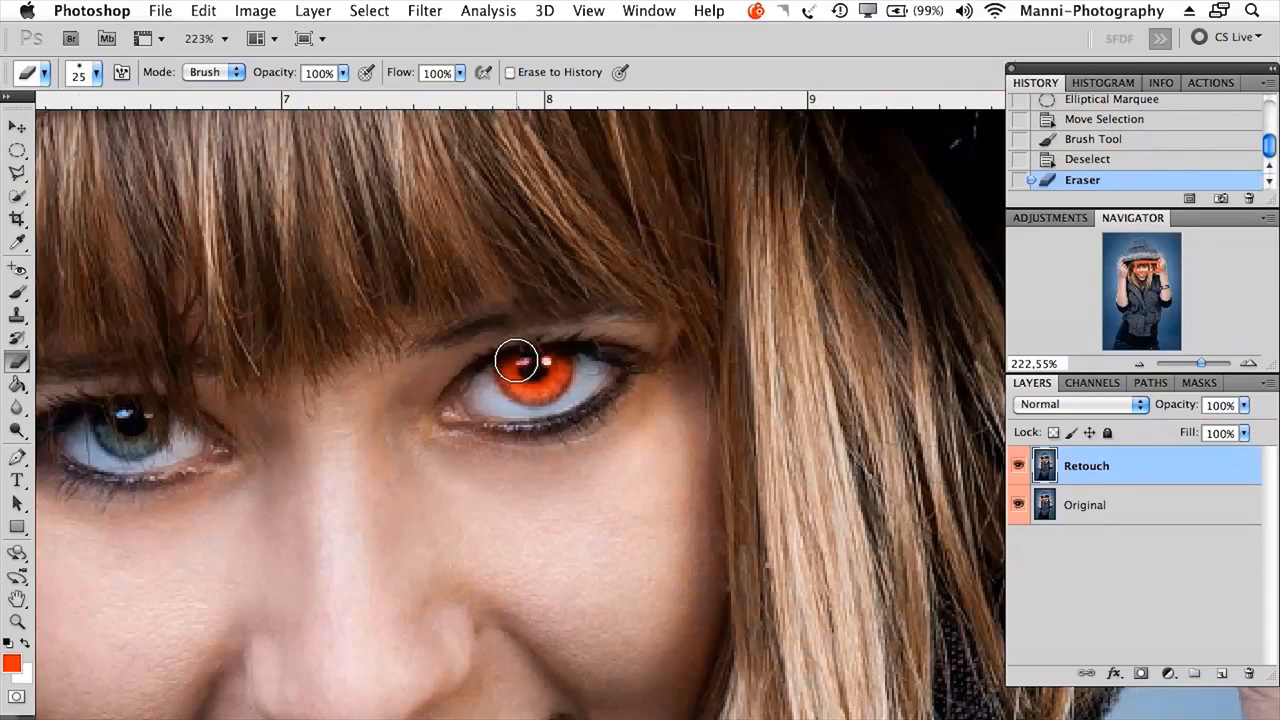
key("v")
Step: Remove the red from the painted left eye with the Red Eye Tool
left_click_drag(1201, 365, 1194, 371)
left_click_drag(27, 258, 85, 325)
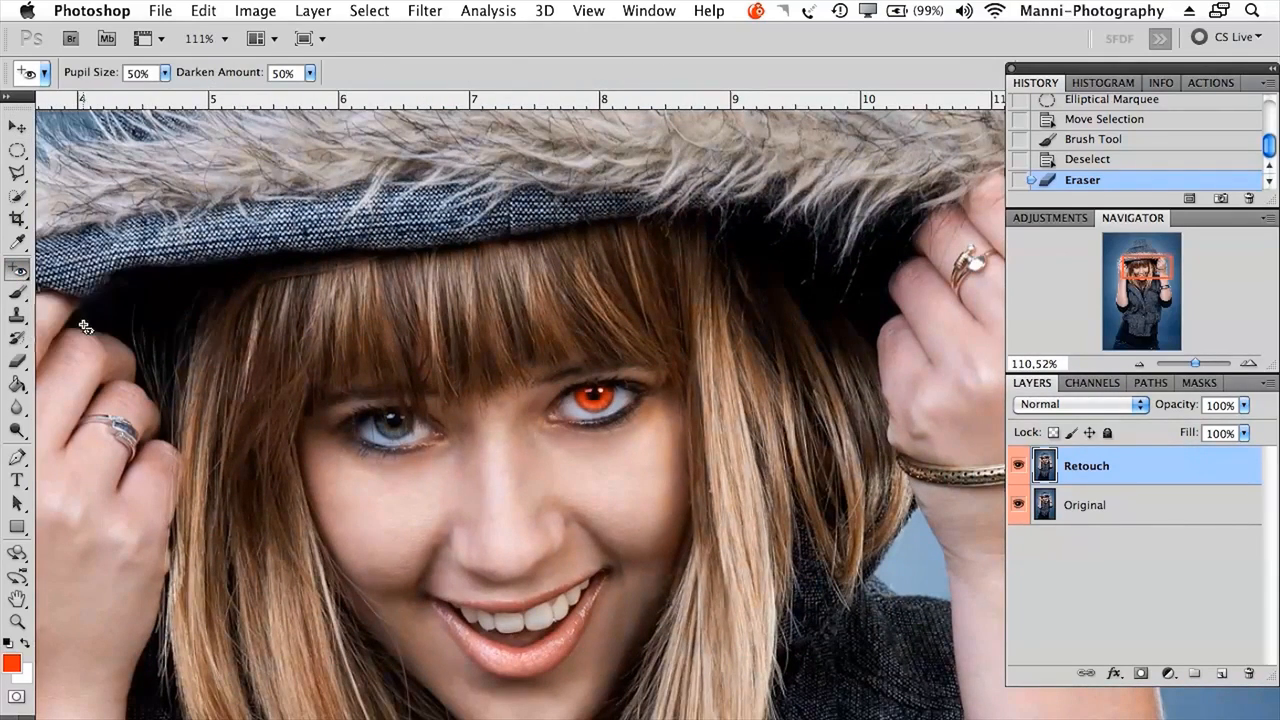
left_click(594, 408)
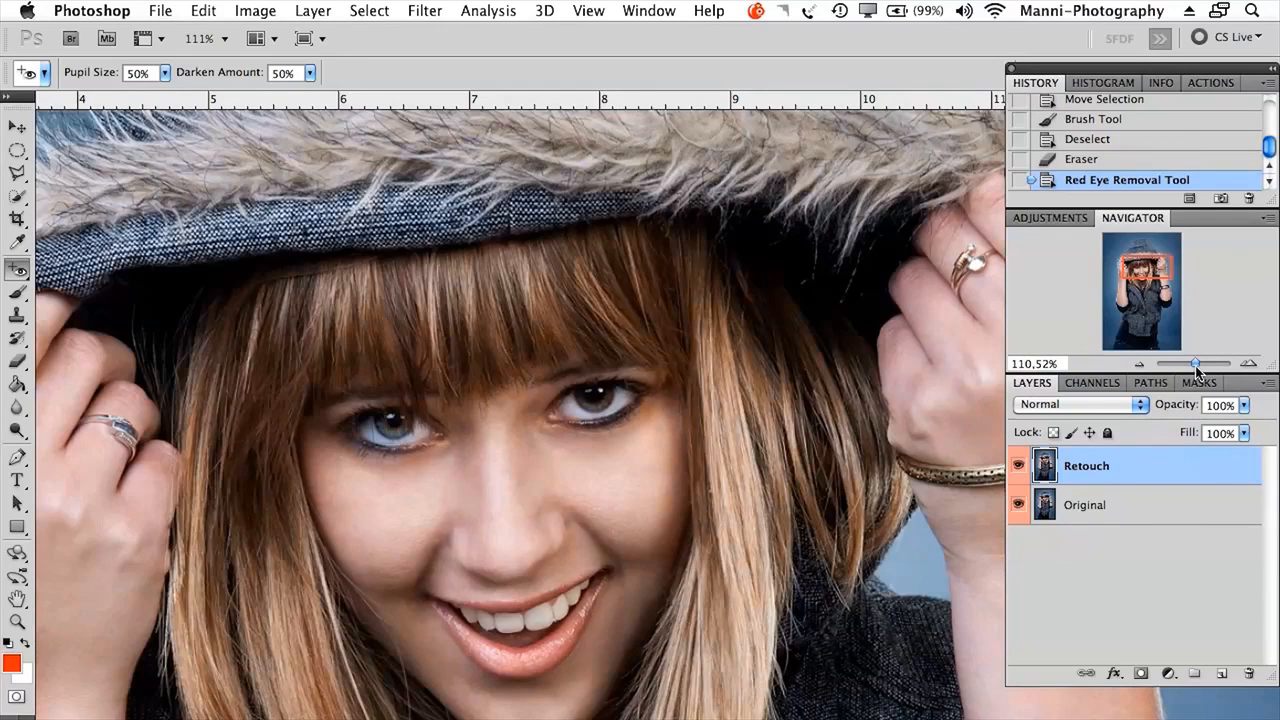
Step: Switch to the Brush tool and enlarge its size to 110 px in the brush settings
left_click_drag(17, 272, 108, 328)
mouse_move(17, 270)
left_mouse_down()
mouse_move(65, 327)
mouse_move(44, 298)
mouse_move(60, 291)
left_mouse_up()
left_click_drag(1195, 368, 1186, 365)
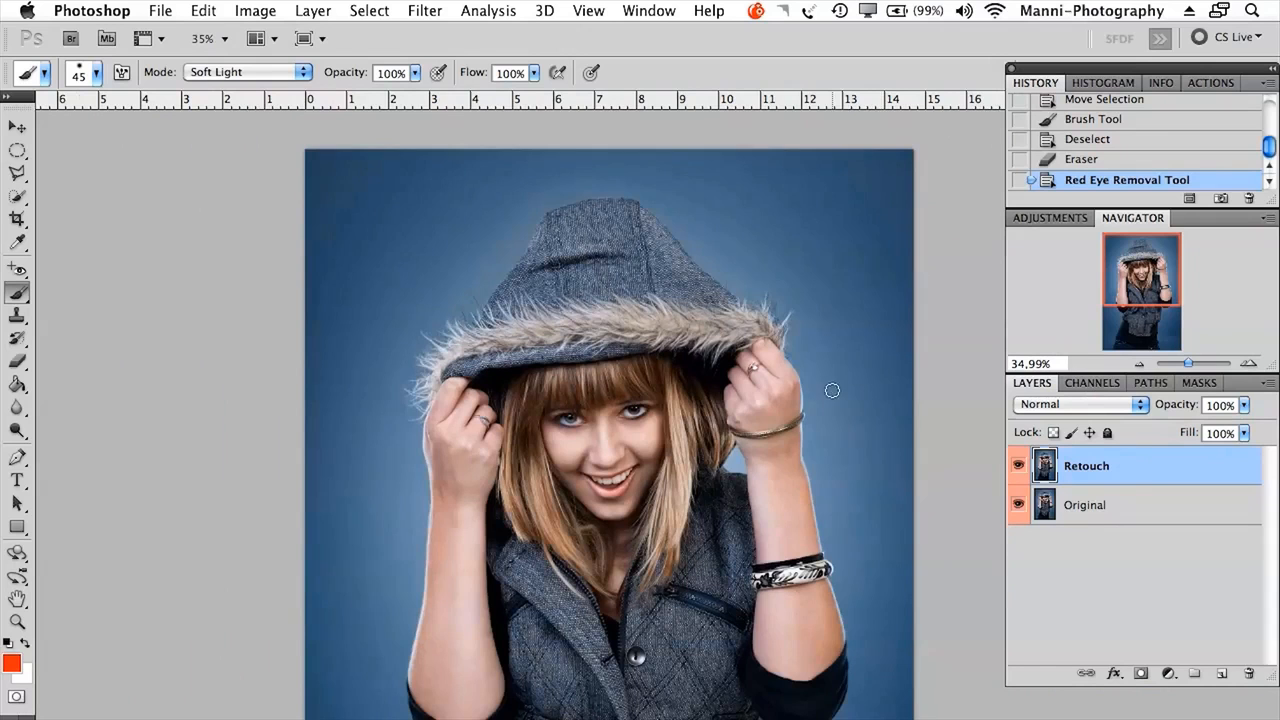
left_click_drag(811, 417, 757, 400)
mouse_move(1184, 366)
left_mouse_down()
mouse_move(1170, 366)
mouse_move(1183, 366)
left_mouse_up()
left_click_drag(720, 364, 604, 359)
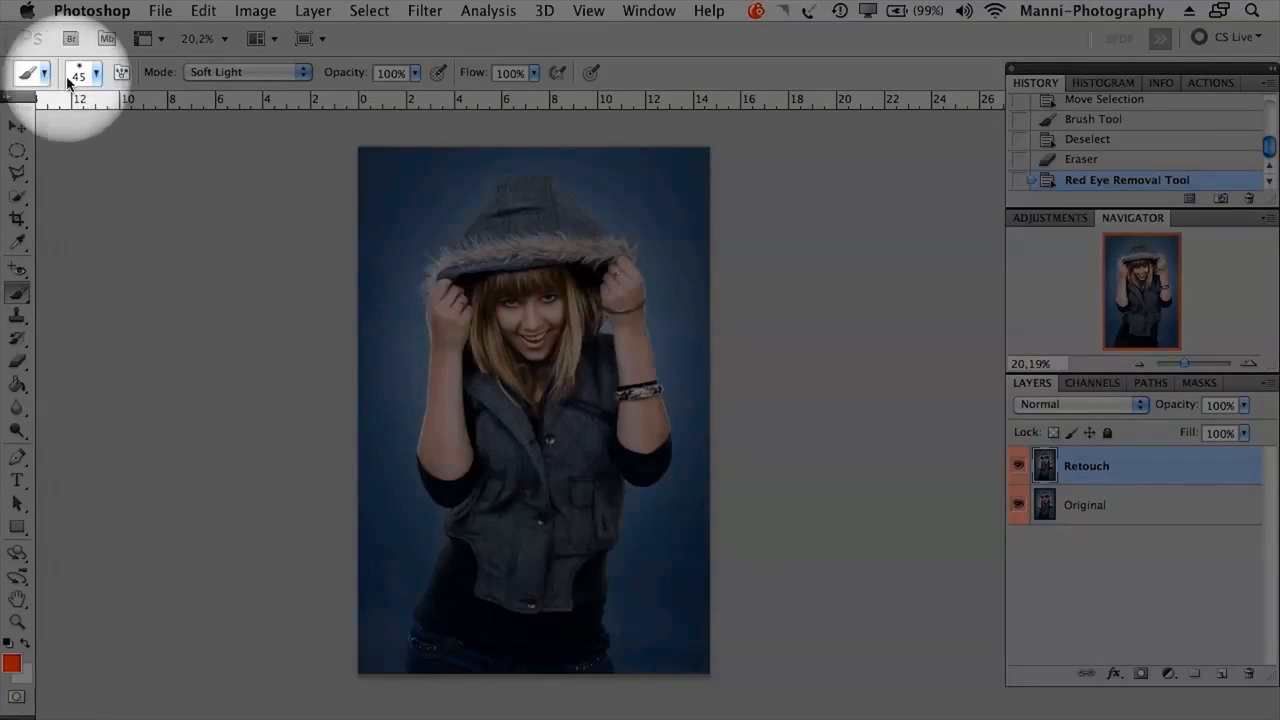
left_click(72, 78)
left_click_drag(70, 130, 128, 143)
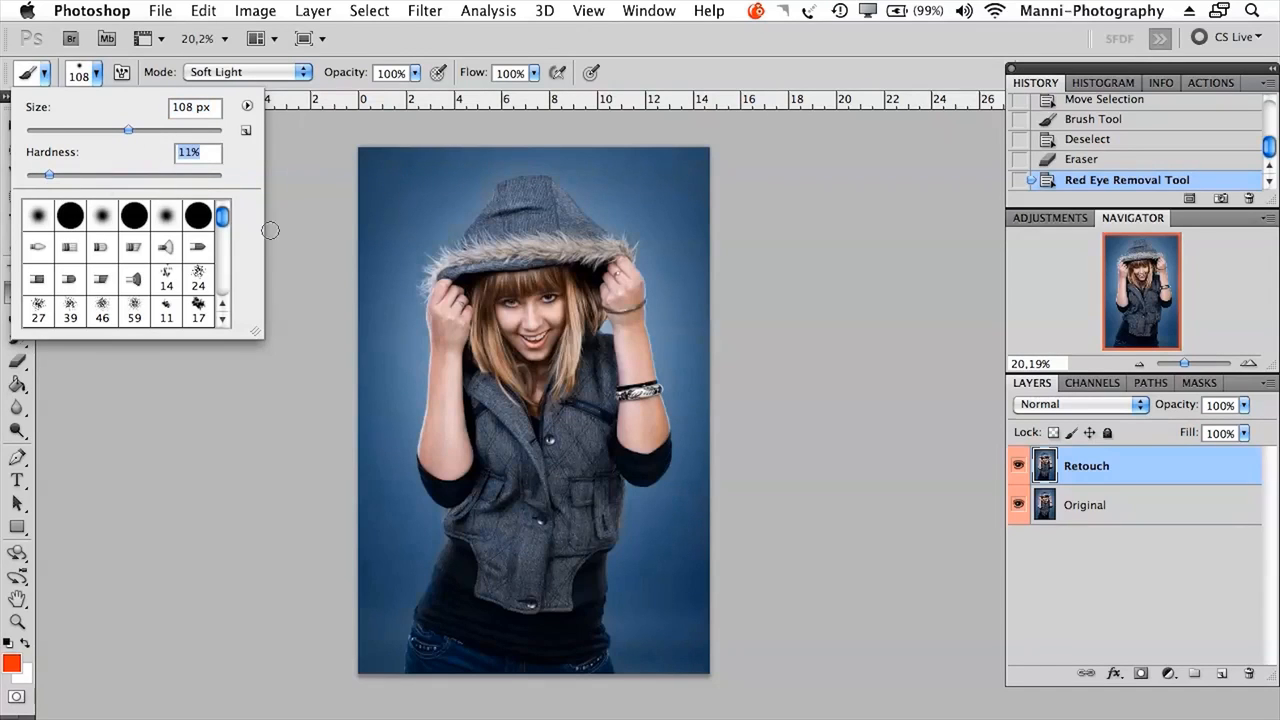
mouse_move(220, 222)
left_mouse_down()
mouse_move(222, 235)
mouse_move(222, 218)
left_mouse_up()
left_click_drag(142, 109, 112, 110)
Step: Set the brush's blending mode to Normal
left_click(215, 72)
left_click(215, 72)
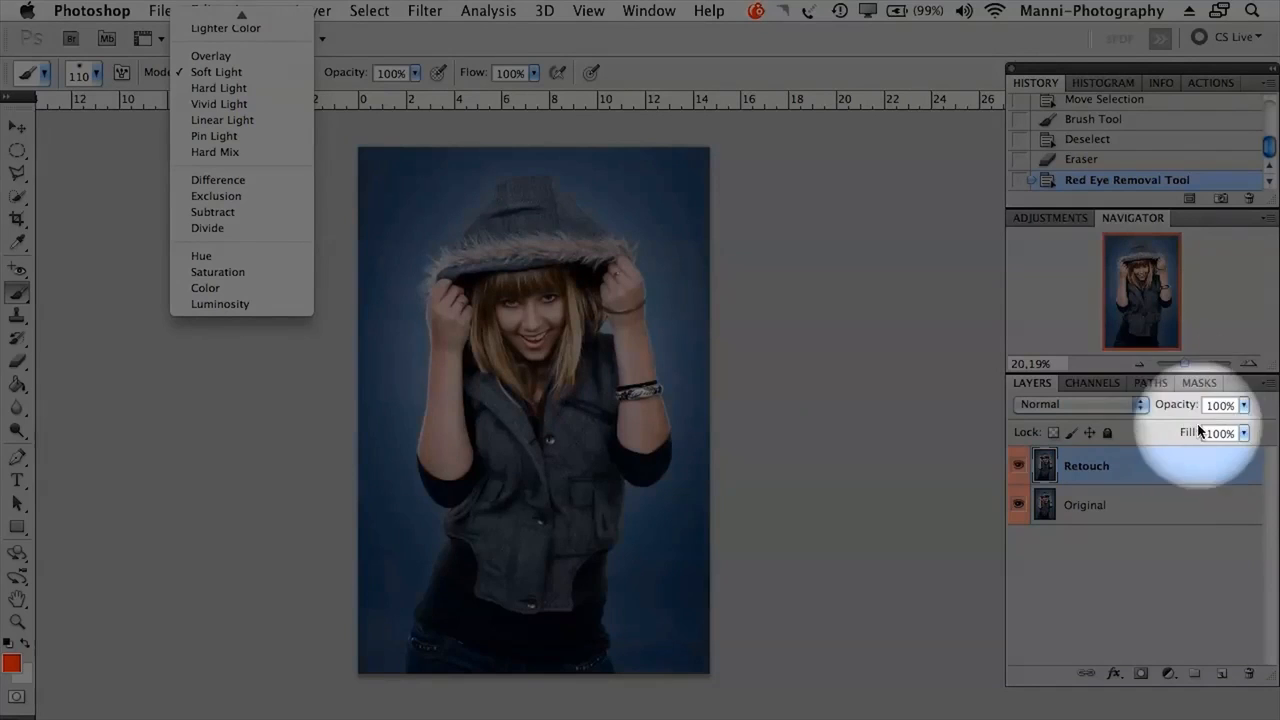
left_click(1068, 406)
left_click(1068, 406)
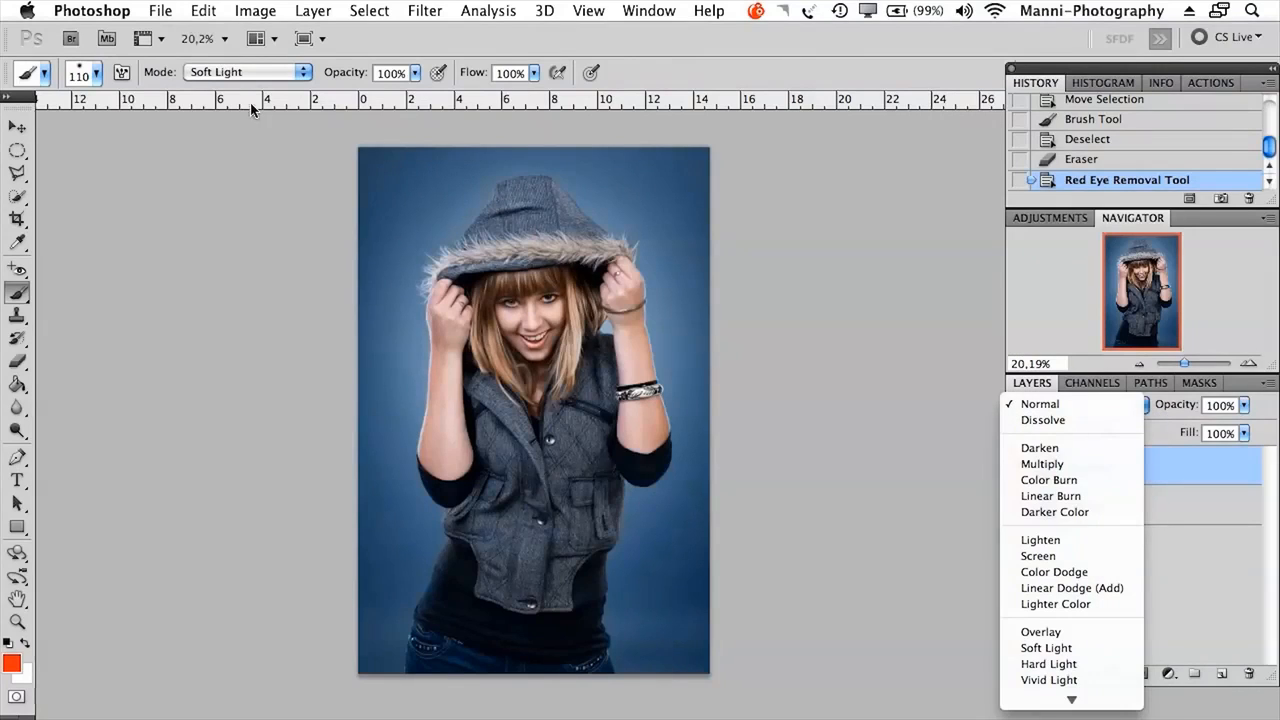
left_click(250, 76)
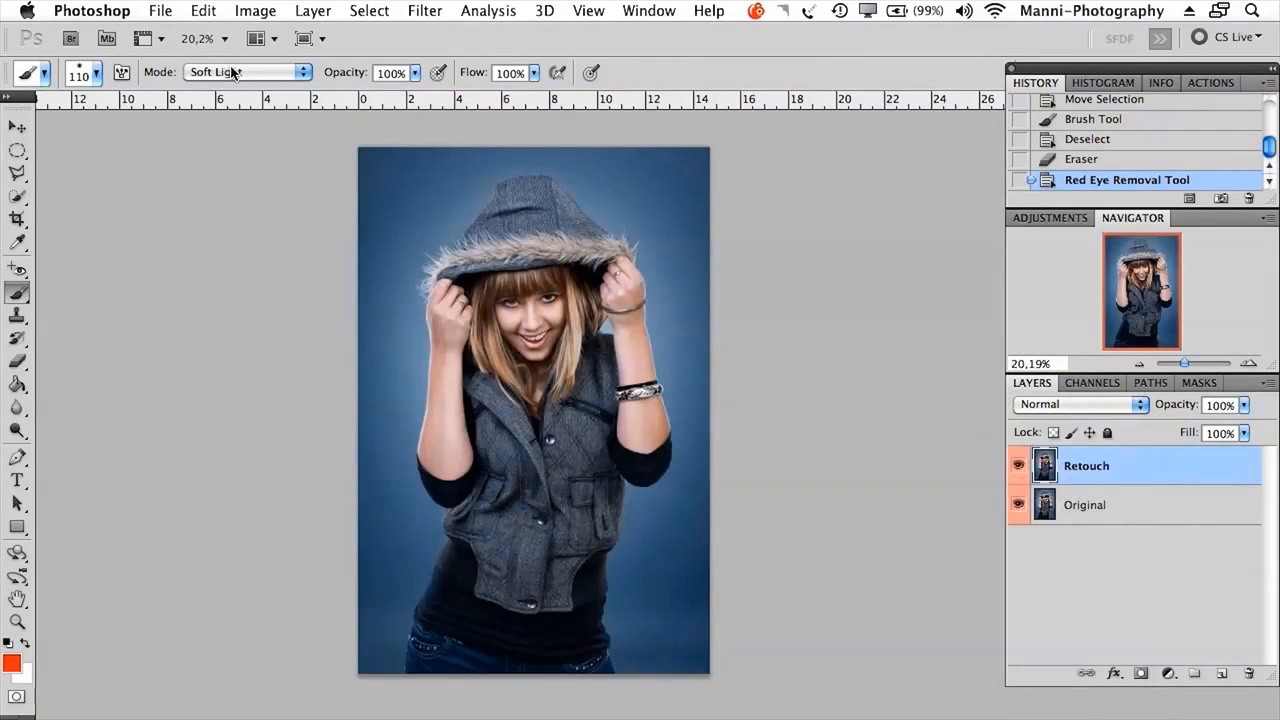
left_click(245, 72)
left_click(224, 17)
Step: Make white the foreground colour for the Brush tool and reduce the brush size to 80 px
left_click(17, 313)
left_click(18, 294)
left_click_drag(1187, 368, 1191, 368)
left_click_drag(418, 411, 550, 441)
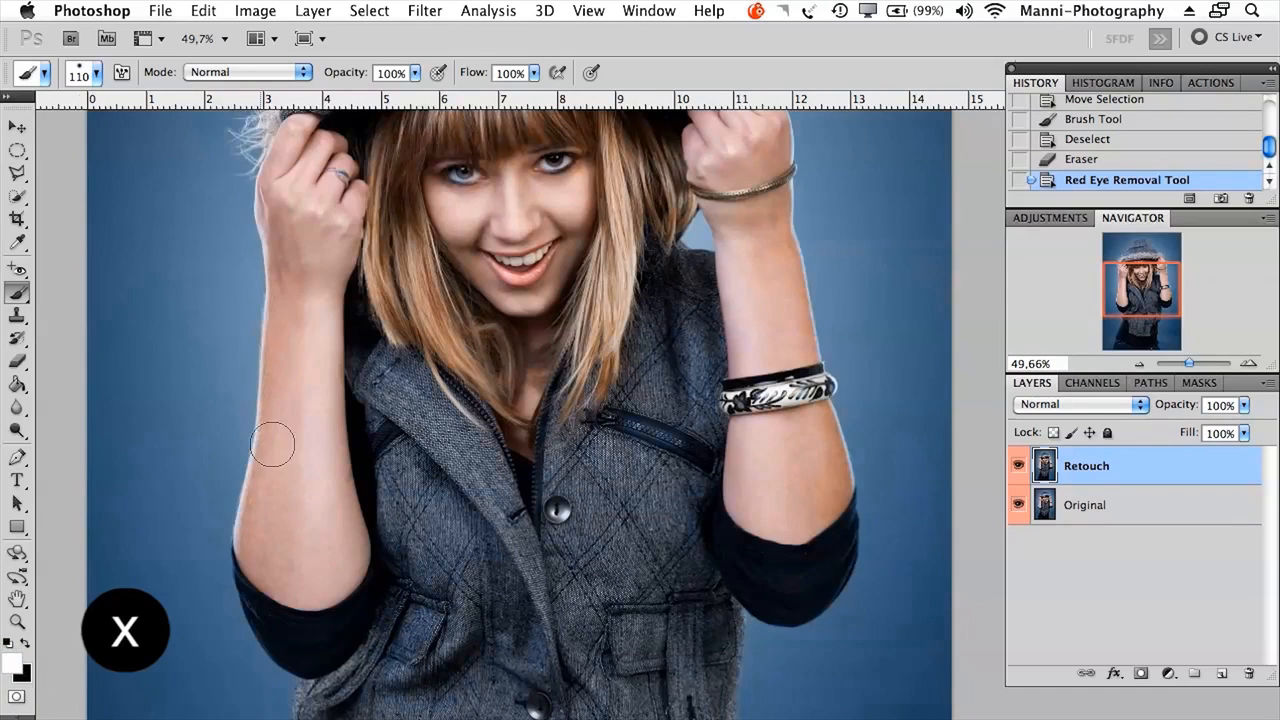
key("bracketleft")
key("bracketleft")
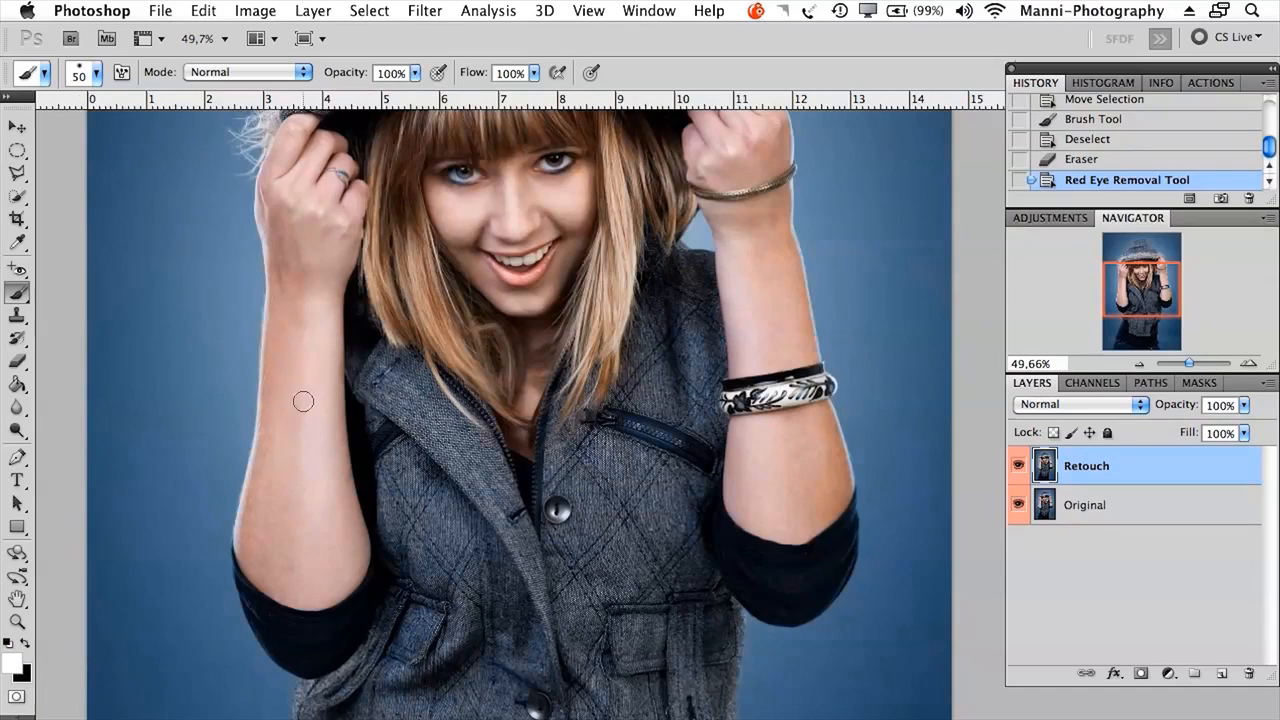
key("bracketright")
key("bracketright")
key("bracketright")
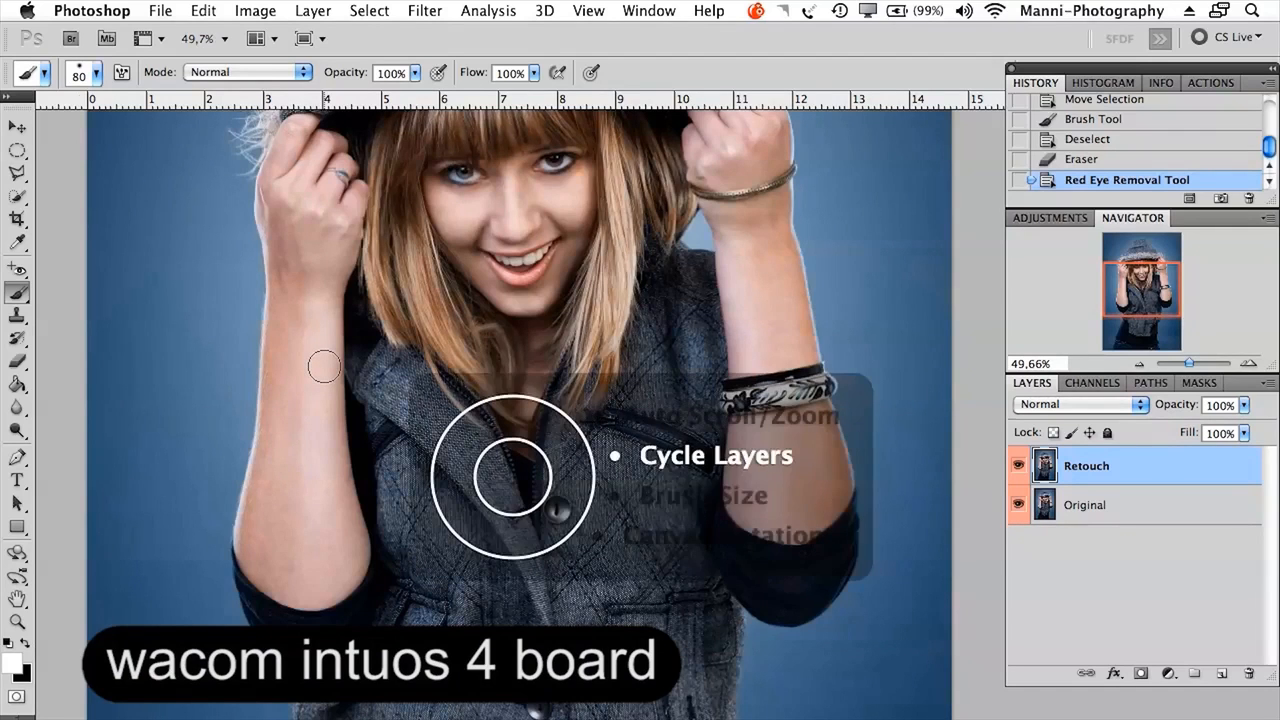
Step: Vary the brush size between 35 px and 150 px and paint a short white zigzag at 20 px beside the raised forearm
key("bracketleft")
key("bracketleft")
key("bracketleft")
key("bracketright")
key("bracketright")
key("bracketright")
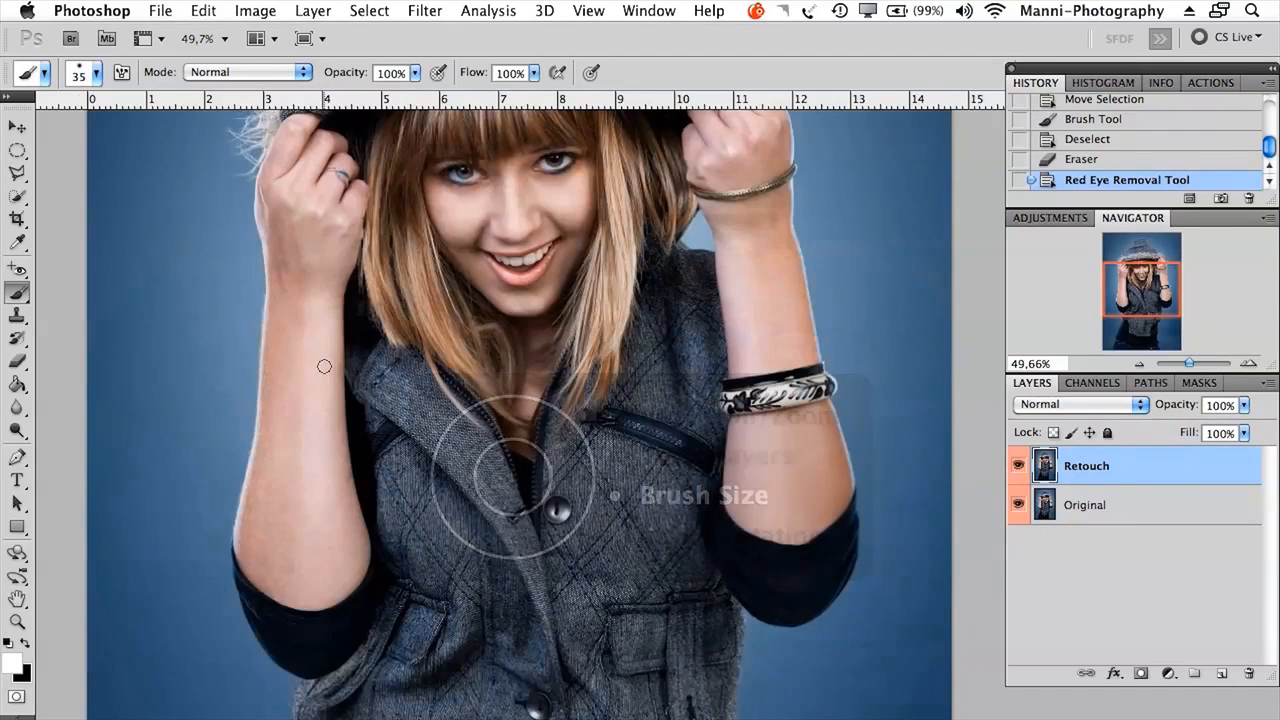
key("bracketright")
key("bracketright")
key("bracketright")
key("bracketright")
key("bracketright")
key("bracketright")
key("bracketright")
key("bracketright")
key("bracketright")
key("bracketright")
key("bracketright")
key("bracketright")
key("bracketright")
key("bracketright")
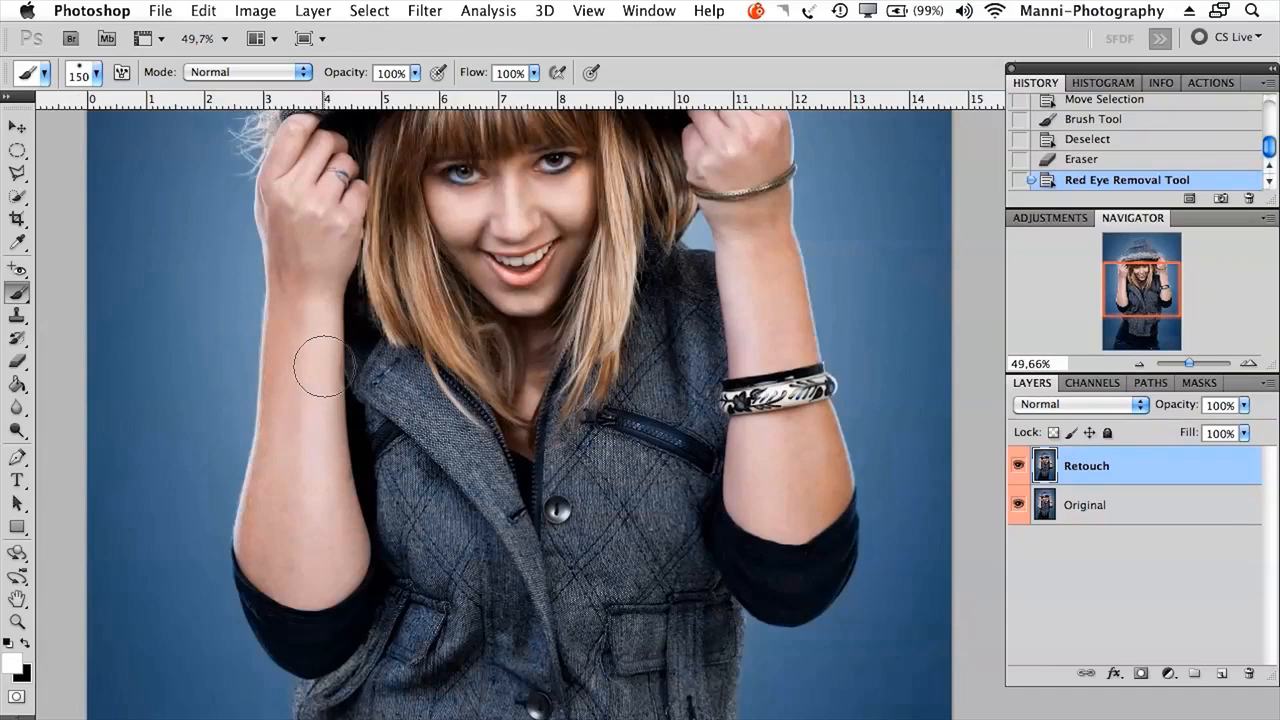
key("bracketright")
left_click_drag(229, 307, 262, 315)
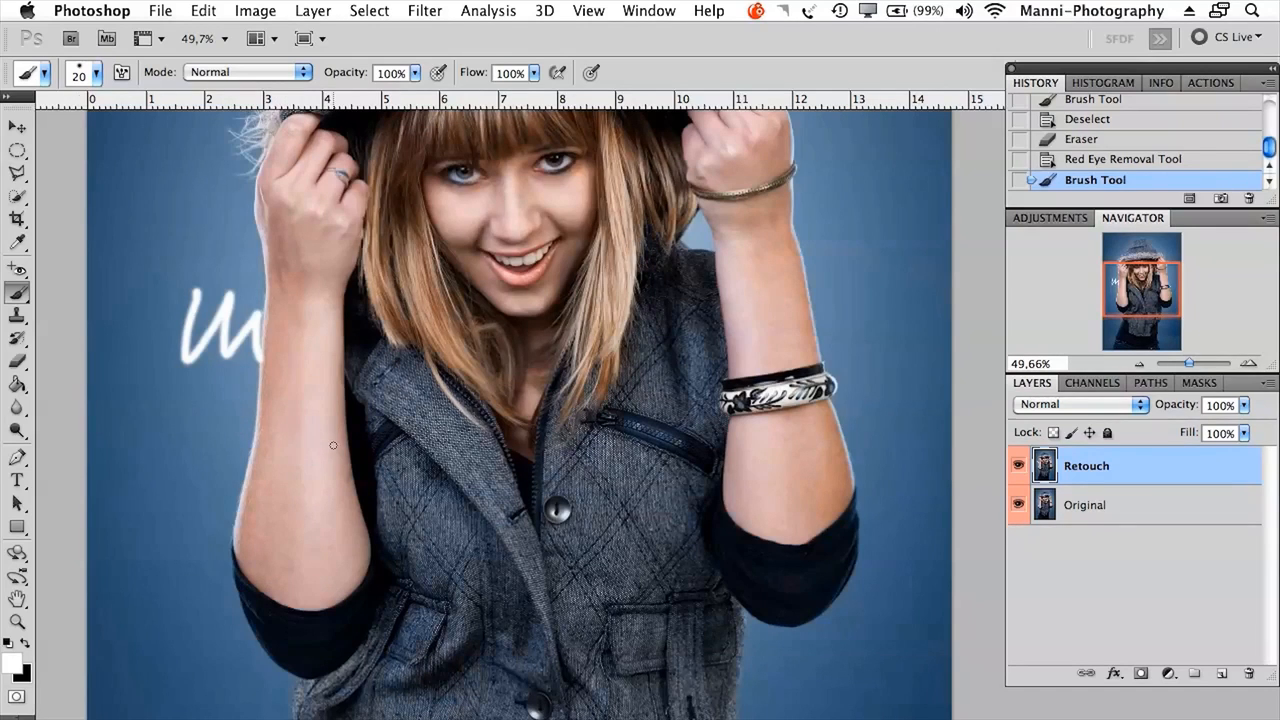
Step: Resize the brush to 36 px directly on the canvas and paint a white wavy stroke across the forearm and jacket
mouse_move(323, 449)
left_mouse_down()
mouse_move(504, 470)
mouse_move(317, 489)
mouse_move(466, 491)
mouse_move(330, 468)
mouse_move(480, 455)
mouse_move(525, 472)
mouse_move(346, 465)
mouse_move(500, 500)
mouse_move(488, 490)
left_mouse_up()
mouse_move(418, 434)
left_mouse_down()
mouse_move(424, 451)
mouse_move(426, 330)
mouse_move(397, 636)
left_mouse_up()
mouse_move(389, 683)
left_mouse_down()
mouse_move(420, 374)
mouse_move(416, 717)
left_mouse_up()
left_click_drag(483, 330, 483, 393)
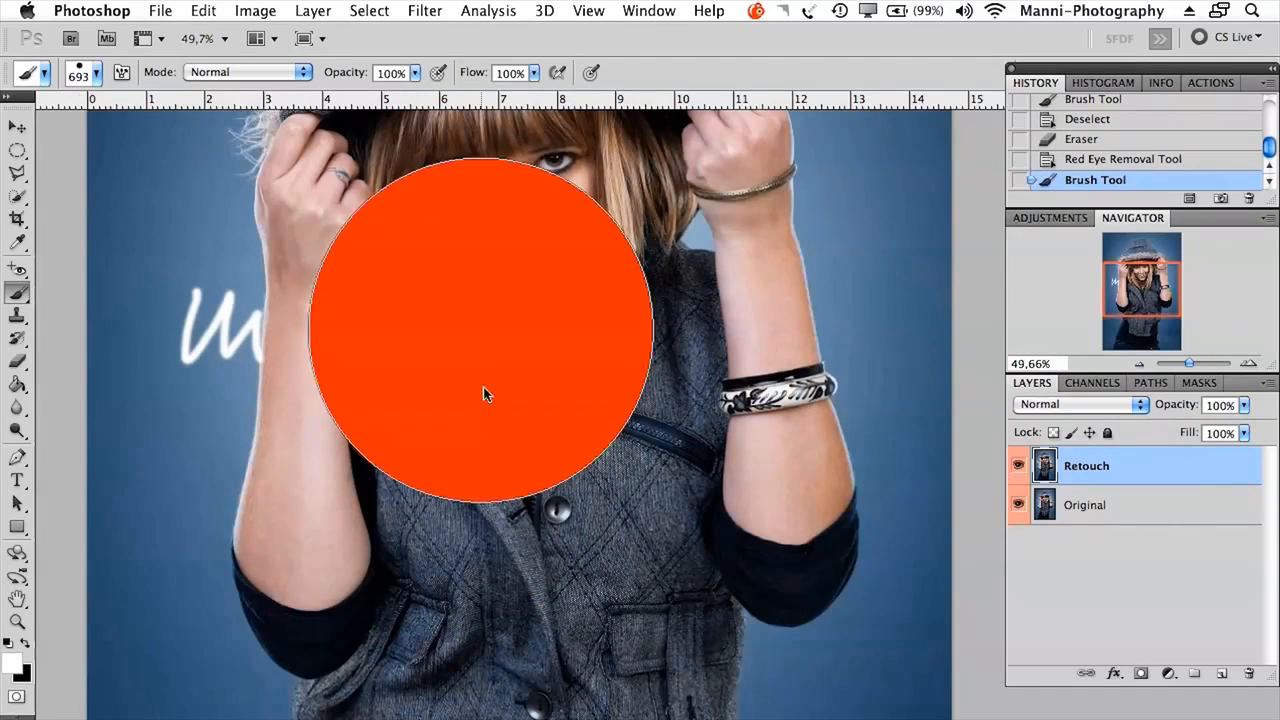
mouse_move(482, 441)
left_mouse_down()
mouse_move(488, 166)
mouse_move(481, 221)
mouse_move(495, 260)
left_mouse_up()
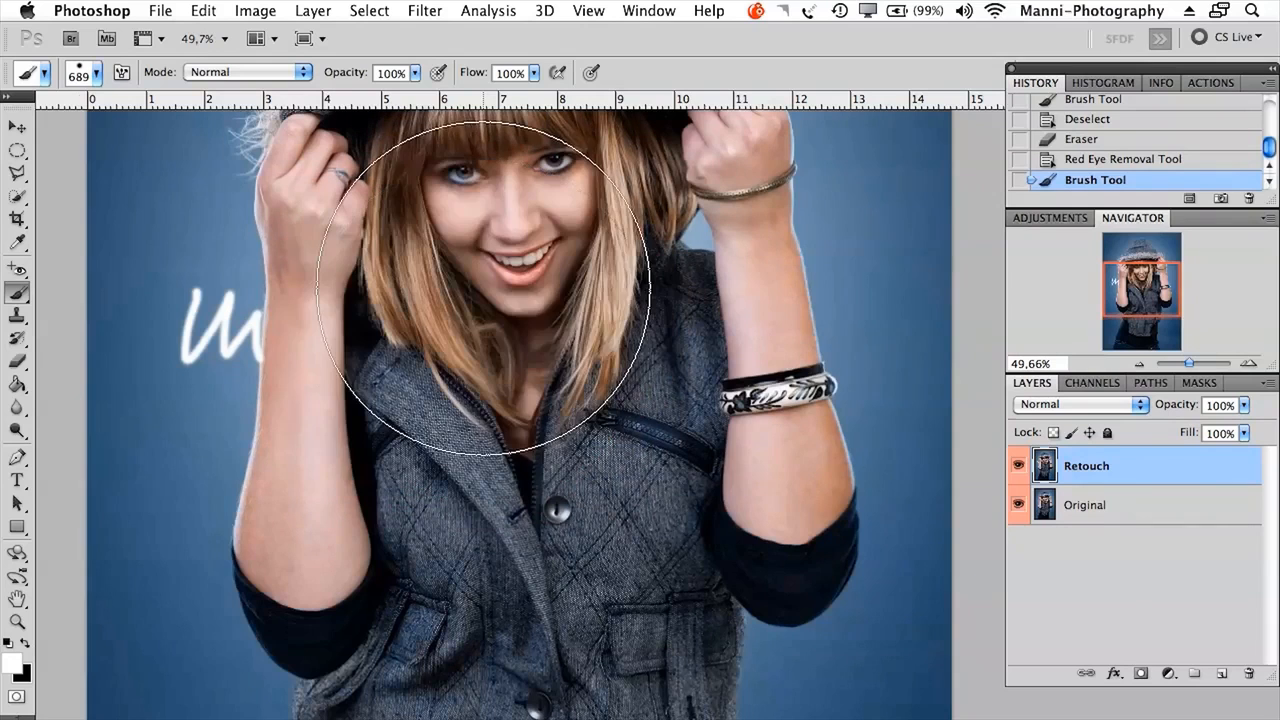
mouse_move(503, 418)
left_mouse_down()
mouse_move(355, 437)
mouse_move(338, 427)
left_mouse_up()
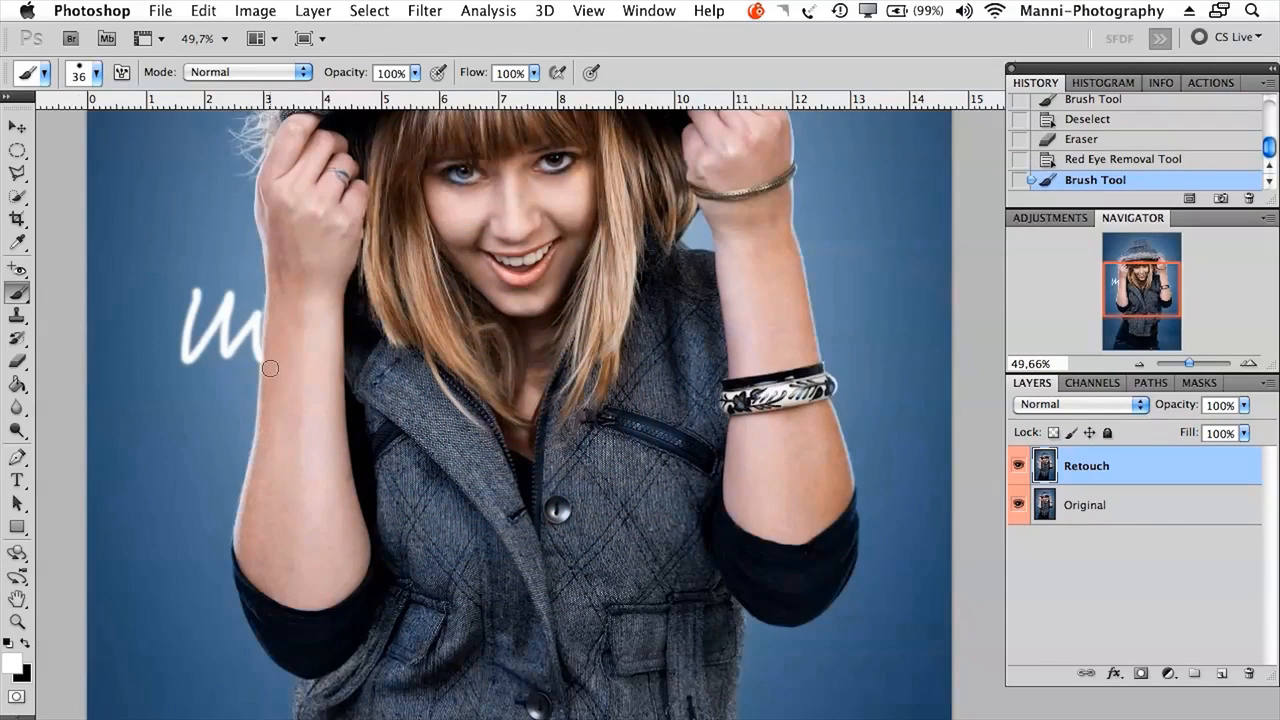
mouse_move(172, 384)
left_mouse_down()
mouse_move(172, 458)
mouse_move(218, 468)
mouse_move(301, 383)
mouse_move(328, 407)
left_mouse_up()
mouse_move(423, 404)
left_mouse_down()
mouse_move(451, 415)
mouse_move(601, 381)
mouse_move(676, 393)
left_mouse_up()
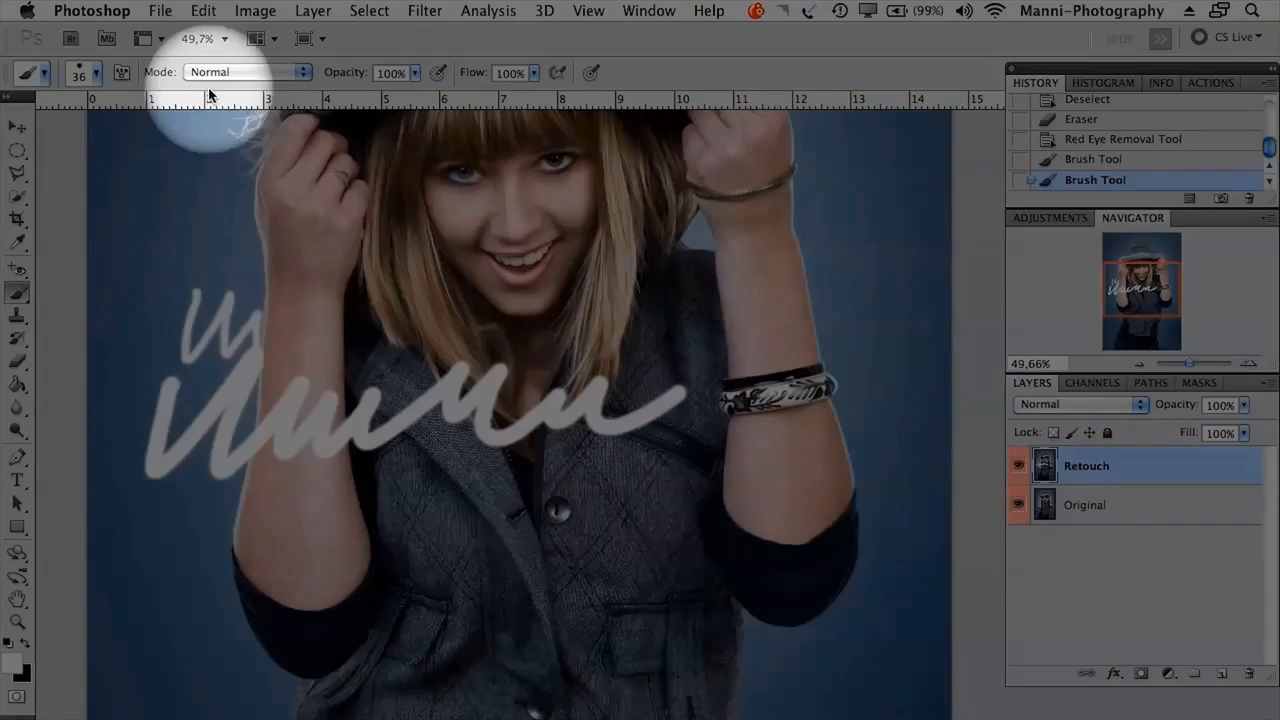
Step: Set the brush's blending mode to Soft Light and paint a wavy stroke across the hand, hair and face
left_click(212, 72)
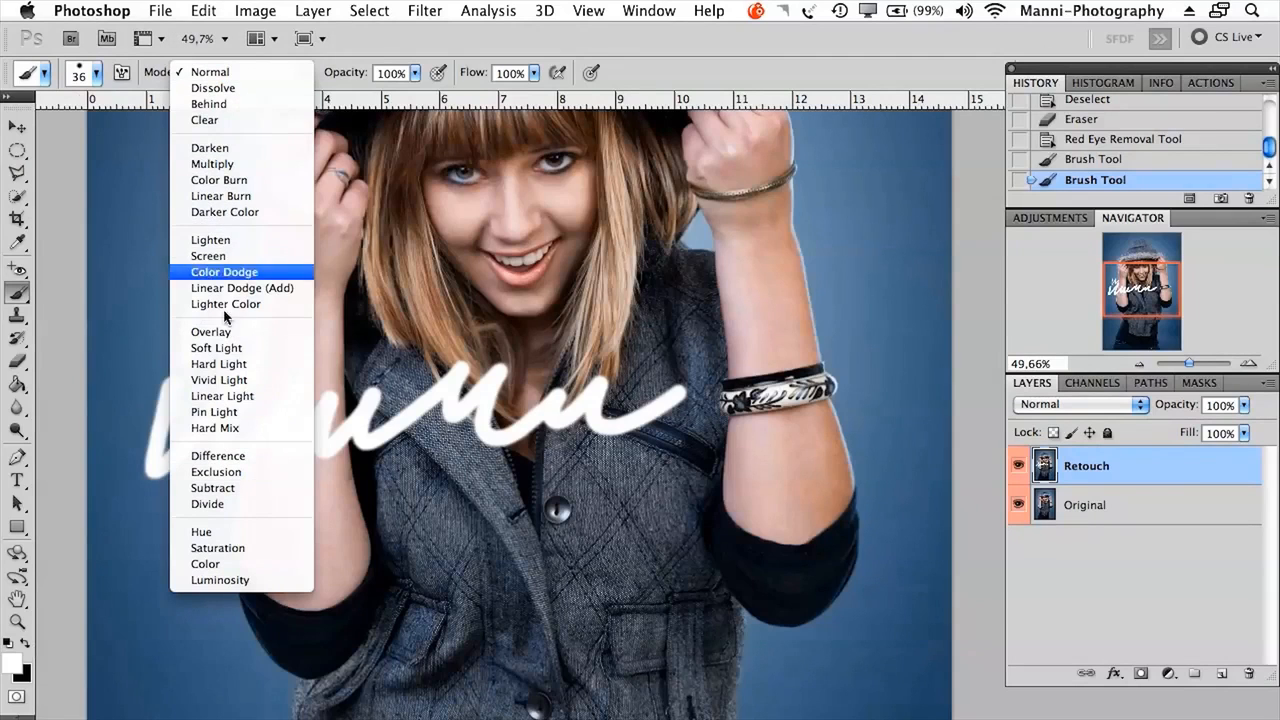
left_click(236, 348)
mouse_move(245, 280)
left_mouse_down()
mouse_move(348, 254)
mouse_move(365, 280)
mouse_move(485, 243)
mouse_move(526, 250)
mouse_move(557, 287)
mouse_move(642, 250)
left_mouse_up()
Step: Set the brush's blending mode to Overlay and paint another wavy stroke over the background, hand and hair
left_click(220, 72)
left_click(215, 54)
mouse_move(220, 180)
left_mouse_down()
mouse_move(202, 319)
mouse_move(356, 237)
mouse_move(432, 285)
mouse_move(516, 290)
left_mouse_up()
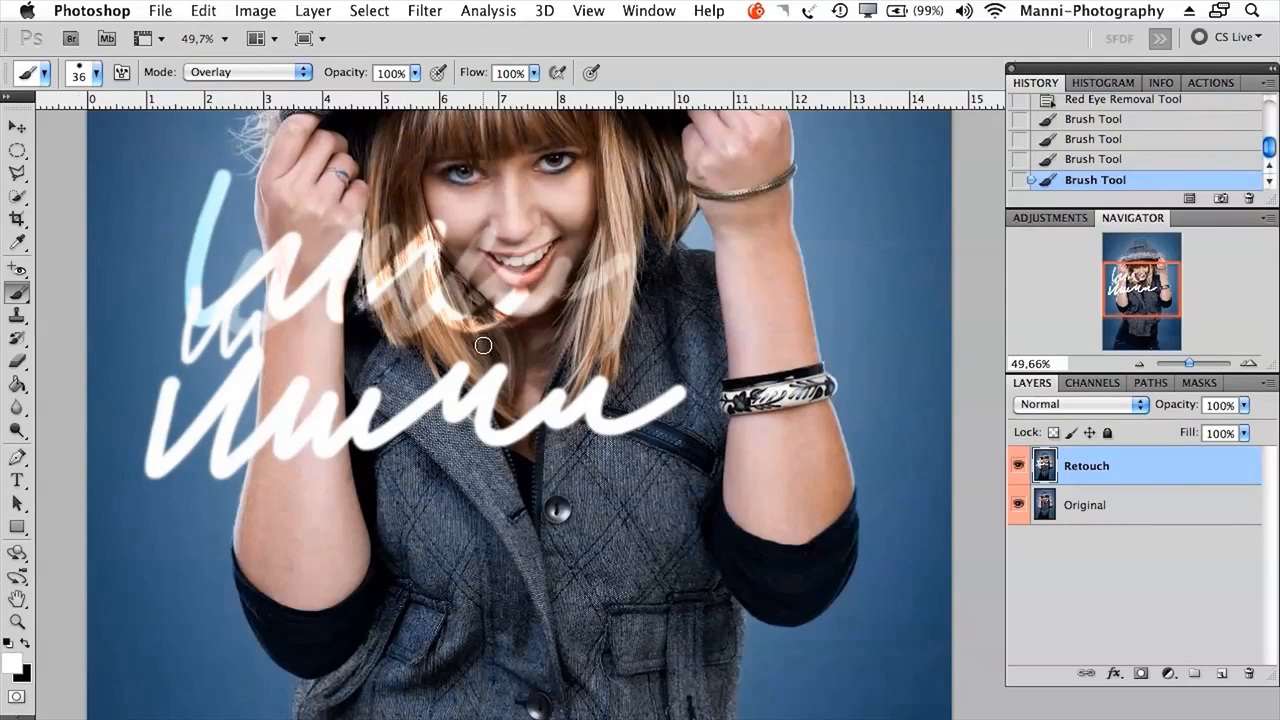
Step: Return the brush's blending mode to Normal and paint a white wavy stroke across the background and fur-trimmed hood
left_click(220, 72)
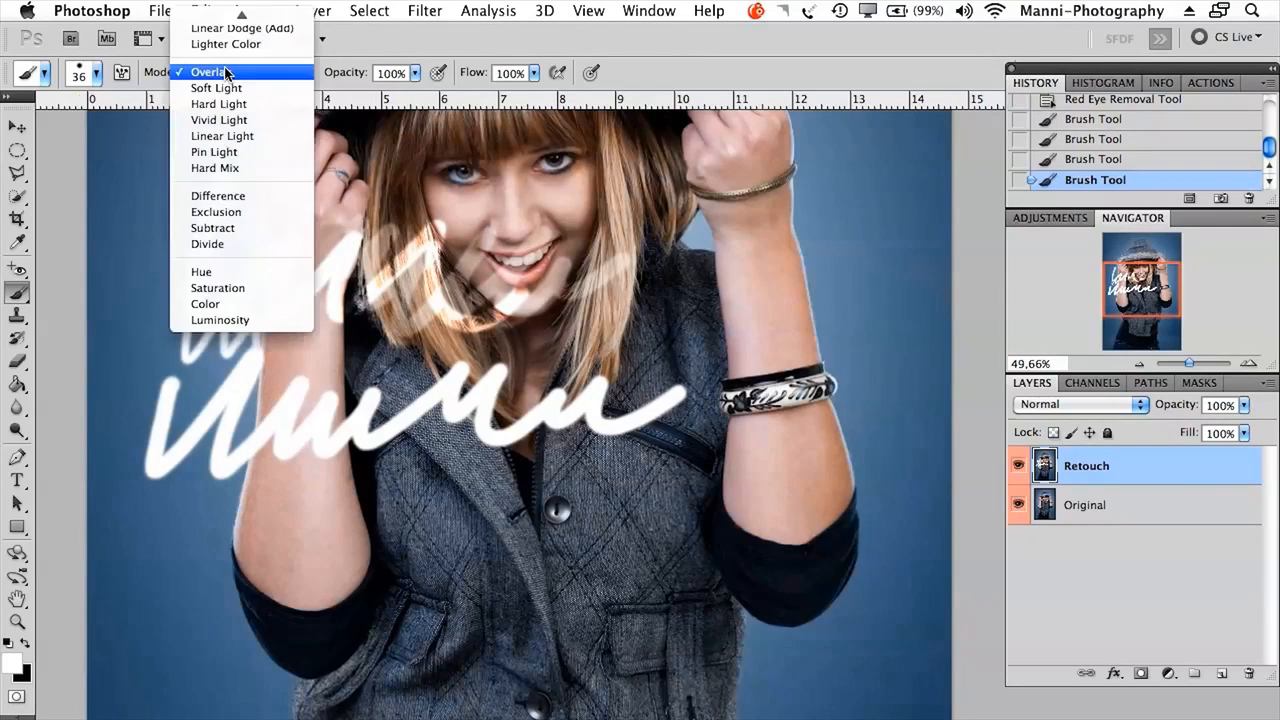
left_click(232, 17)
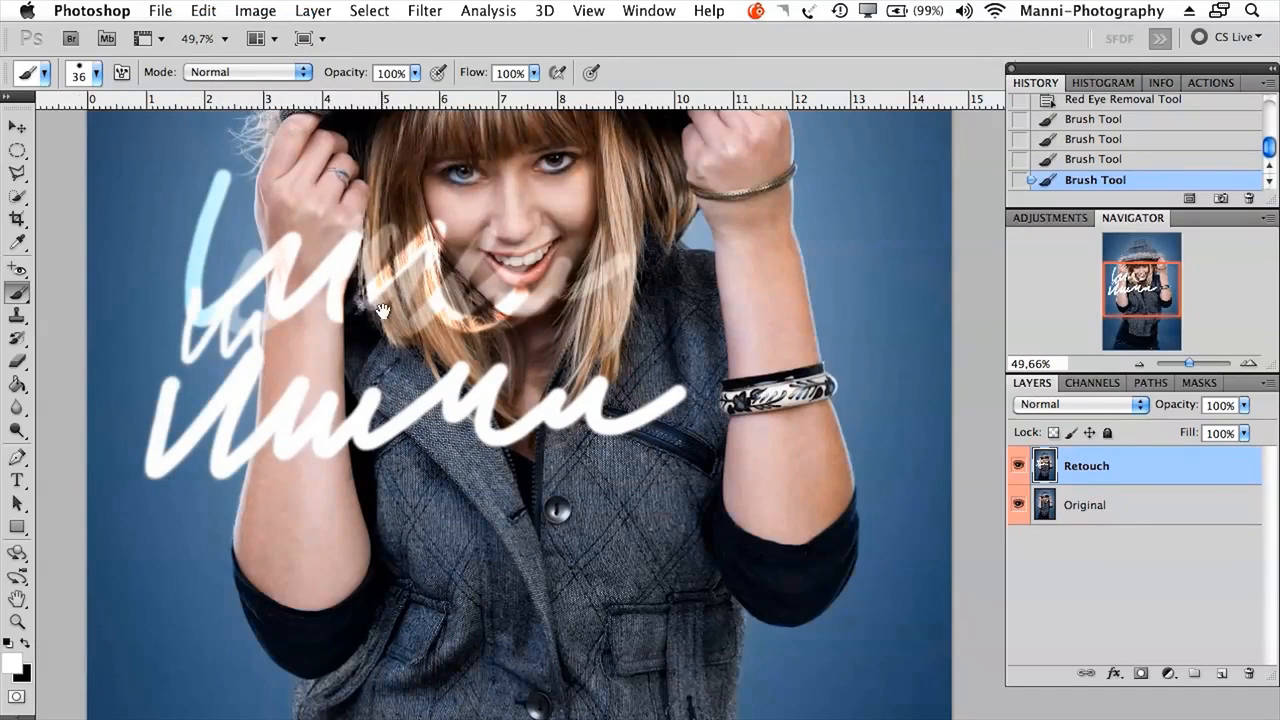
left_click_drag(383, 311, 365, 470)
mouse_move(150, 165)
left_mouse_down()
mouse_move(145, 255)
mouse_move(298, 182)
mouse_move(428, 204)
mouse_move(540, 245)
left_mouse_up()
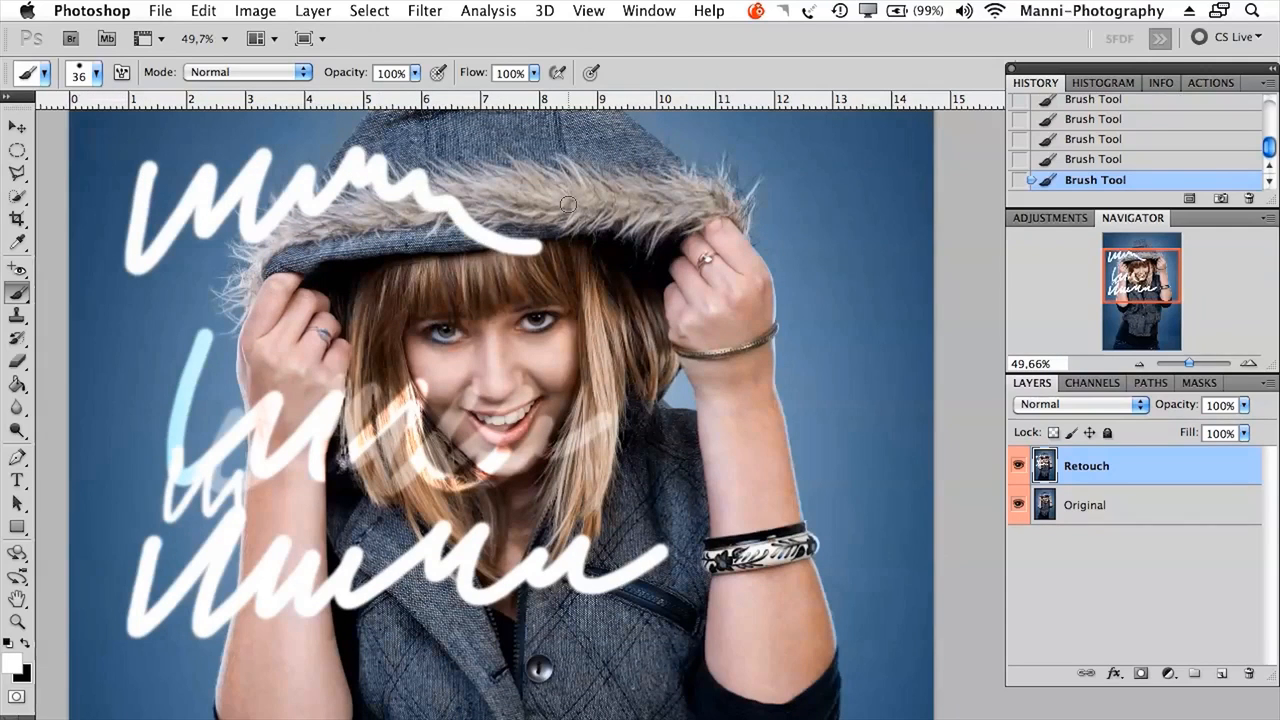
Step: Select the fan-shaped bristle brush from the brush presets
left_click(98, 76)
scroll(222, 218, "down", 1)
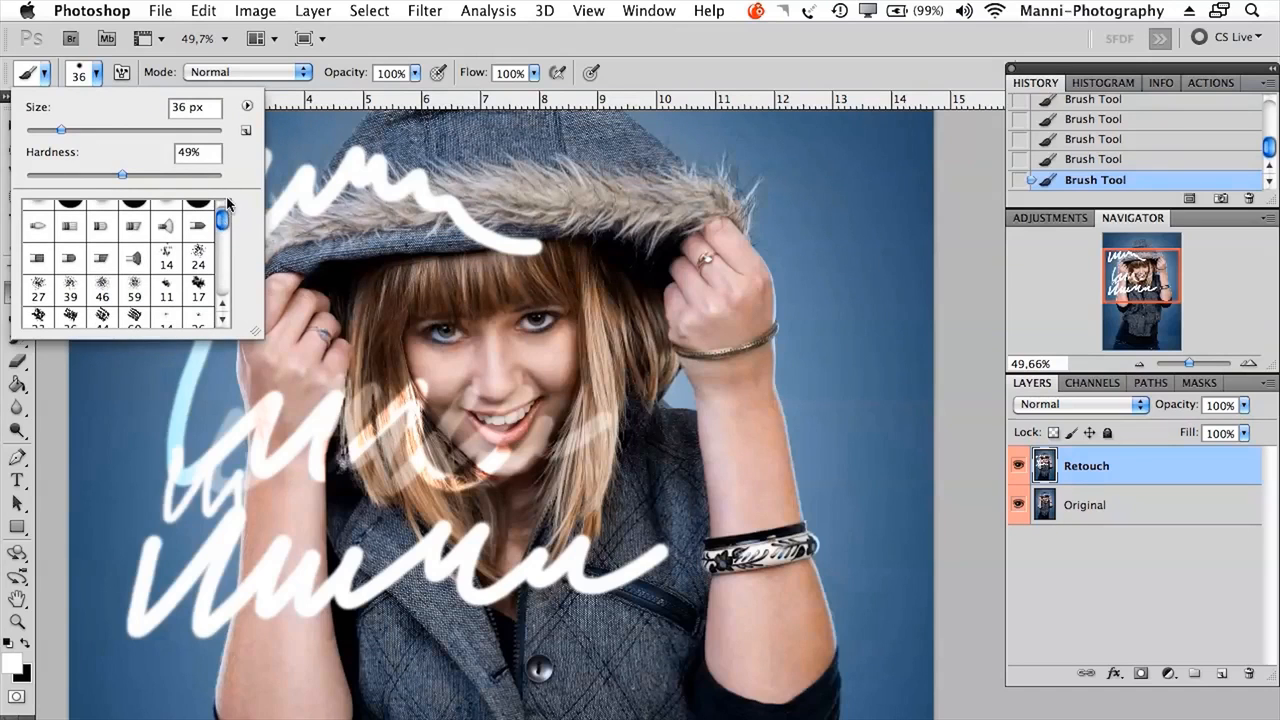
left_click(168, 229)
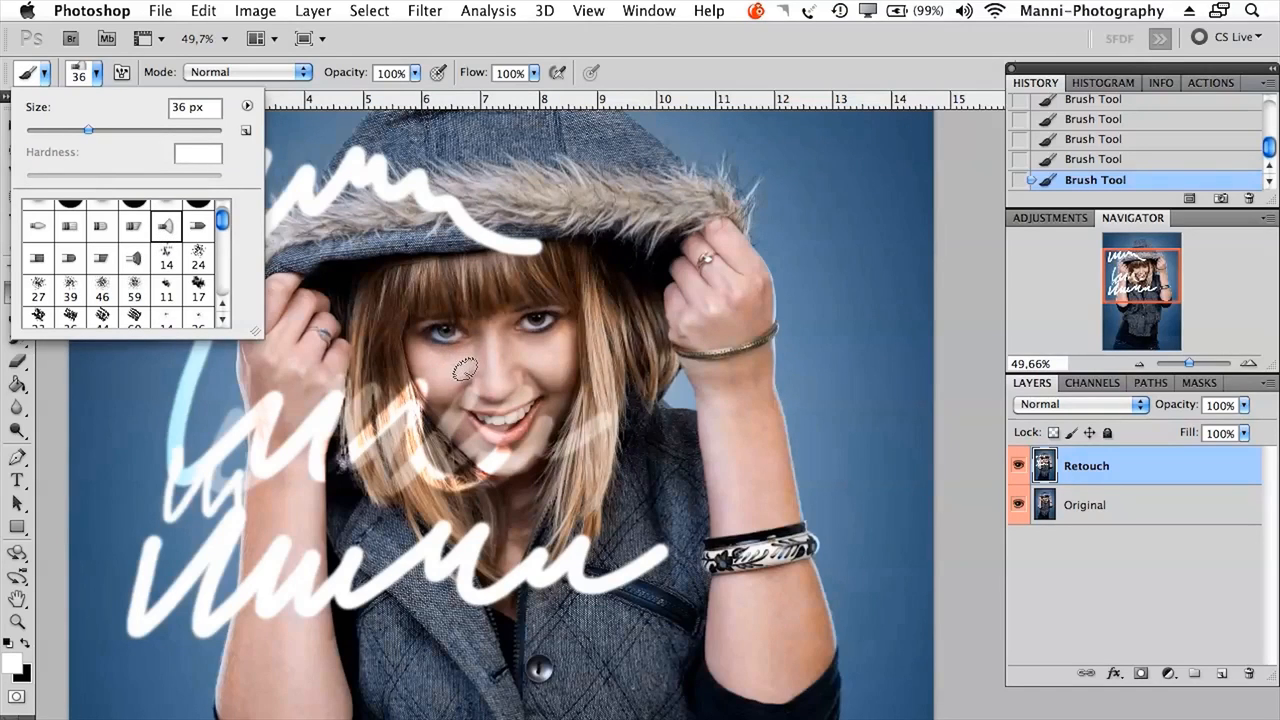
left_click(548, 300)
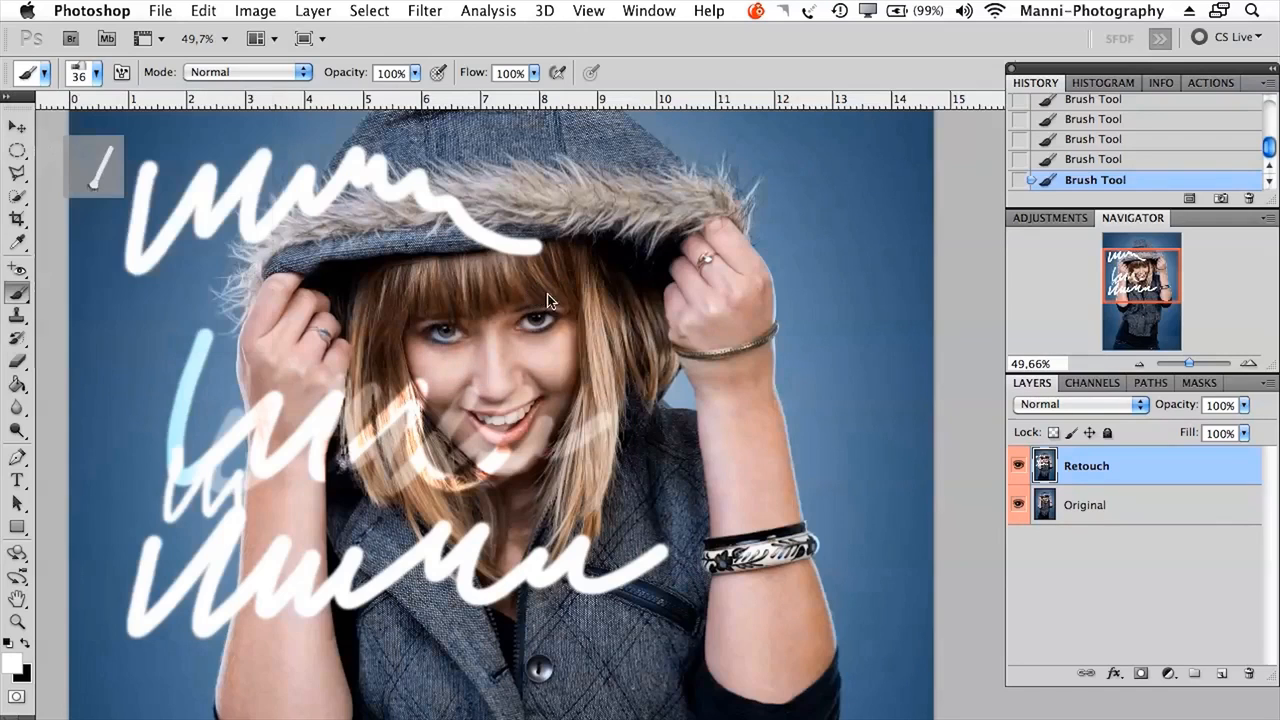
Step: Enlarge the fan bristle brush to 300 px and paint sweeping white strokes over the face, arms and jacket
key("bracketright")
key("bracketright")
key("bracketright")
key("bracketright")
key("bracketright")
key("bracketright")
key("bracketright")
key("bracketright")
key("bracketright")
key("bracketright")
key("bracketright")
key("bracketright")
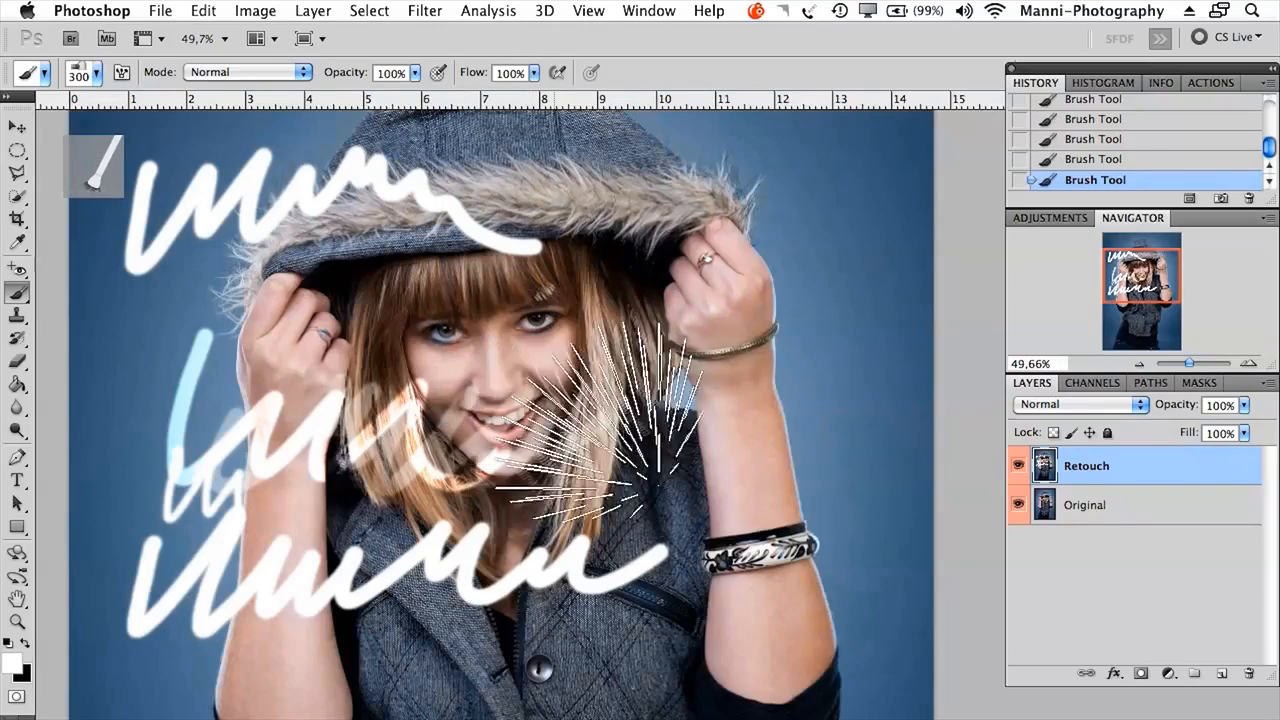
mouse_move(715, 580)
left_mouse_down()
mouse_move(786, 500)
mouse_move(729, 343)
mouse_move(735, 320)
mouse_move(820, 330)
mouse_move(650, 280)
mouse_move(530, 370)
mouse_move(320, 450)
mouse_move(510, 360)
mouse_move(570, 560)
mouse_move(450, 640)
mouse_move(710, 595)
mouse_move(655, 548)
mouse_move(700, 640)
left_mouse_up()
mouse_move(430, 638)
left_mouse_down()
mouse_move(428, 448)
mouse_move(250, 520)
mouse_move(650, 600)
mouse_move(500, 600)
mouse_move(185, 505)
mouse_move(286, 540)
mouse_move(610, 560)
mouse_move(640, 580)
left_mouse_up()
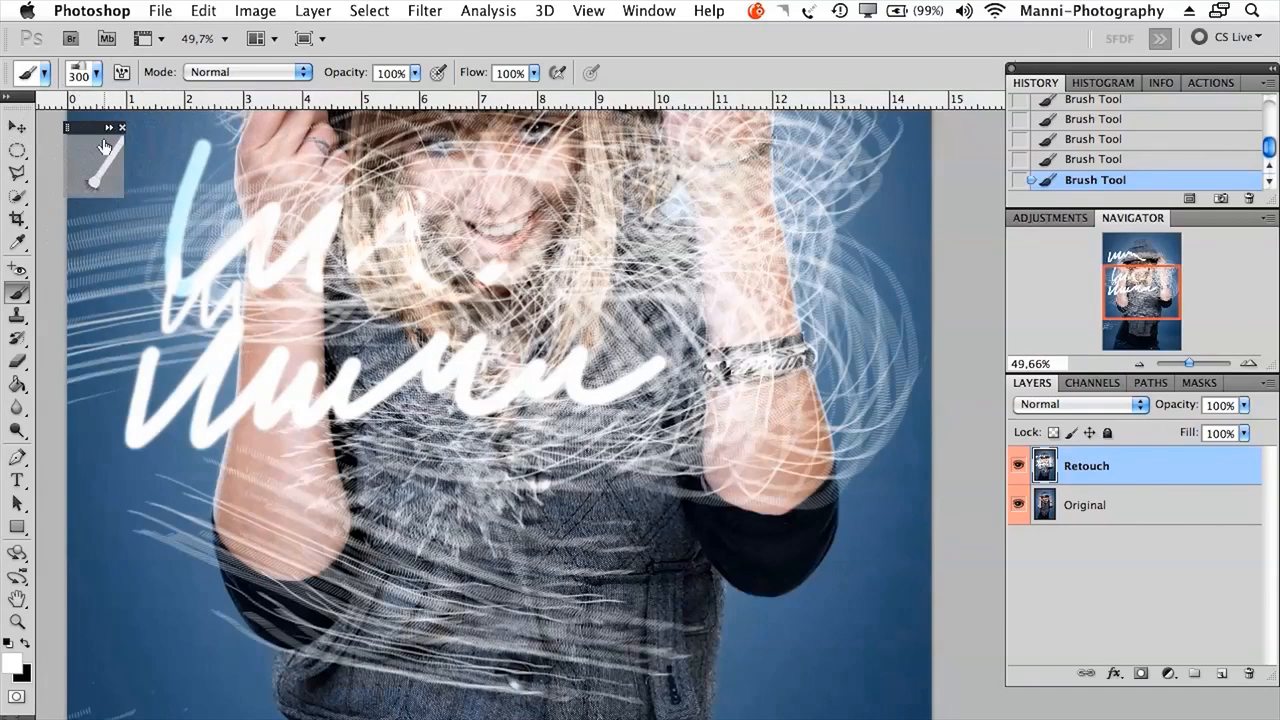
Step: Choose a flat bristle brush preset and paint broad and scratchy white strokes across the forearm, jacket and waist
left_click(86, 77)
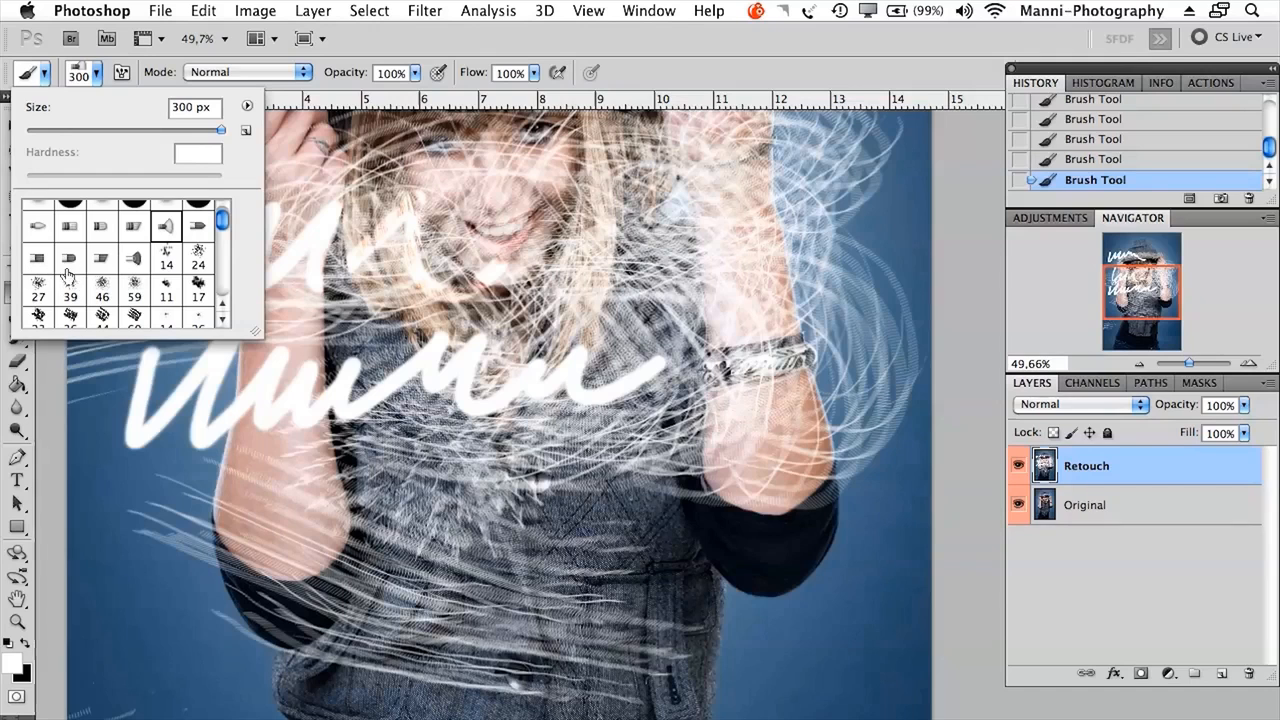
left_click_drag(172, 440, 184, 530)
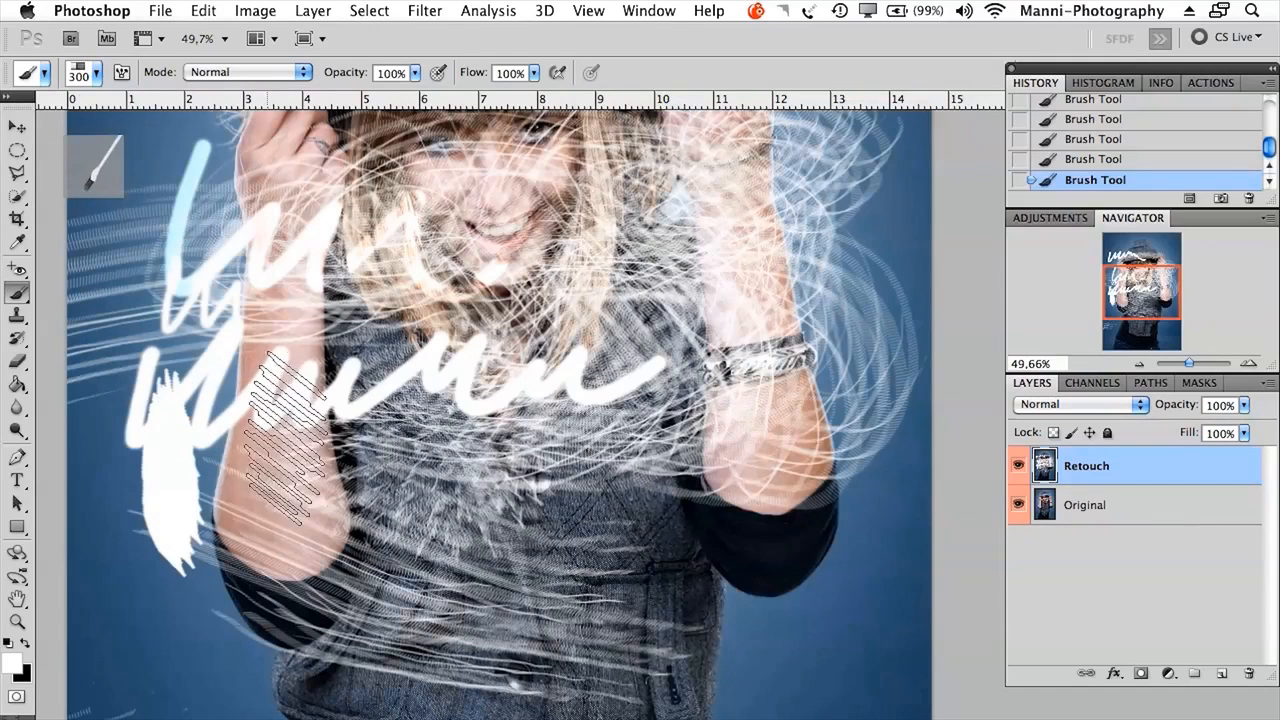
left_click_drag(270, 440, 262, 500)
mouse_move(360, 445)
left_mouse_down()
mouse_move(350, 520)
mouse_move(560, 540)
mouse_move(685, 500)
left_mouse_up()
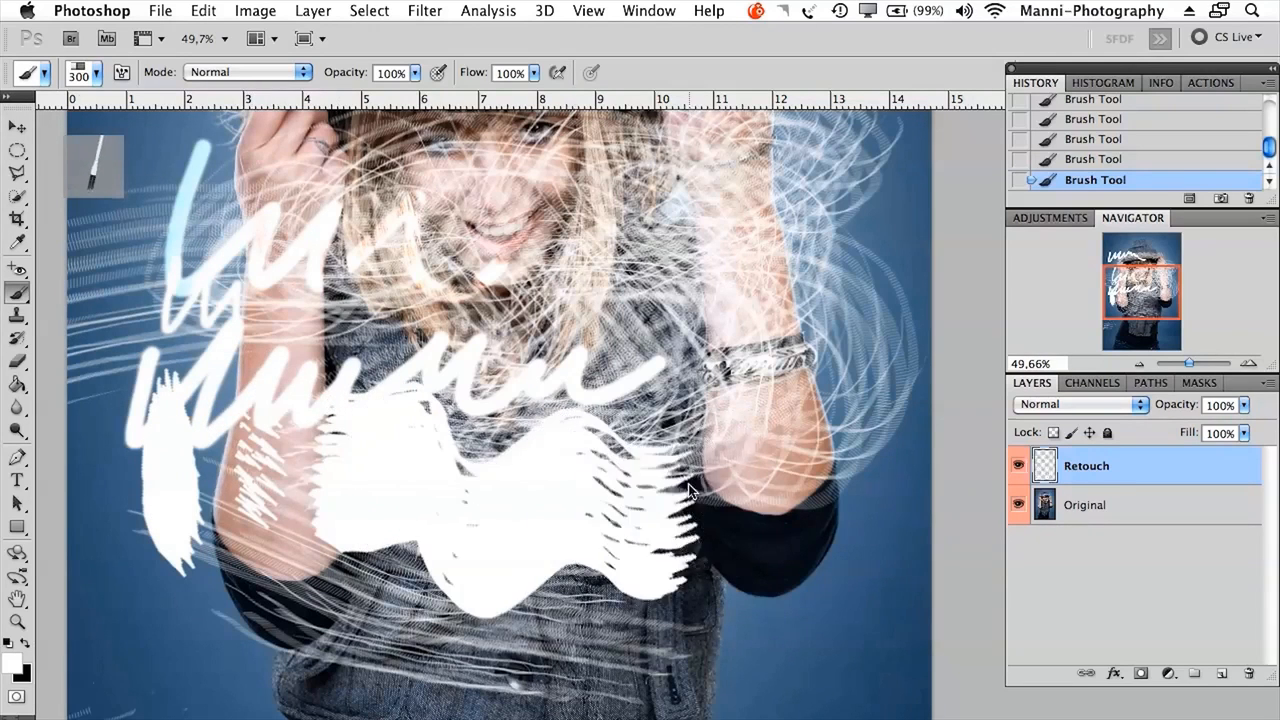
left_click(1144, 319)
mouse_move(200, 438)
left_mouse_down()
mouse_move(203, 394)
mouse_move(253, 490)
mouse_move(305, 430)
mouse_move(368, 404)
mouse_move(425, 519)
mouse_move(412, 477)
mouse_move(495, 474)
mouse_move(508, 454)
mouse_move(625, 444)
mouse_move(683, 472)
mouse_move(666, 410)
mouse_move(682, 434)
mouse_move(732, 387)
mouse_move(693, 387)
mouse_move(668, 367)
mouse_move(552, 412)
mouse_move(545, 397)
mouse_move(570, 442)
mouse_move(548, 492)
mouse_move(540, 479)
mouse_move(587, 534)
mouse_move(647, 507)
mouse_move(710, 522)
mouse_move(712, 383)
left_mouse_up()
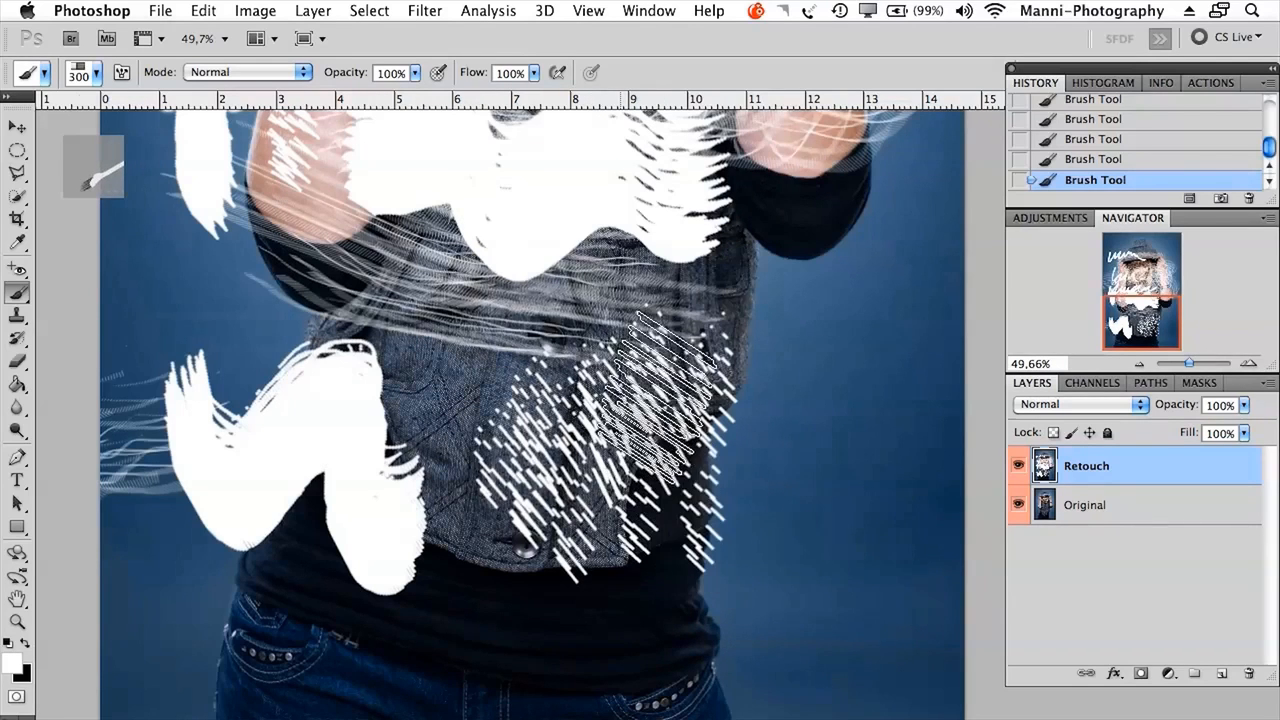
Step: Select the 29 px star brush preset and stamp a small star on the blue background beside the jacket
left_click(98, 74)
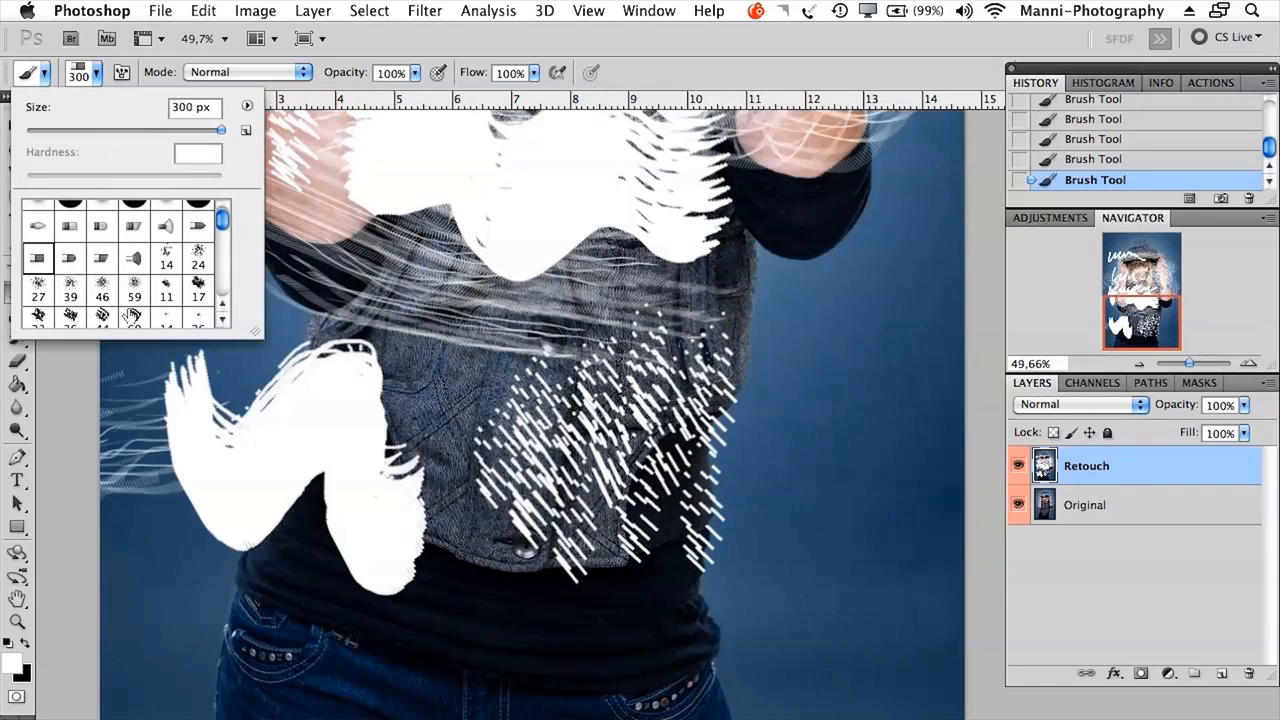
left_click(222, 321)
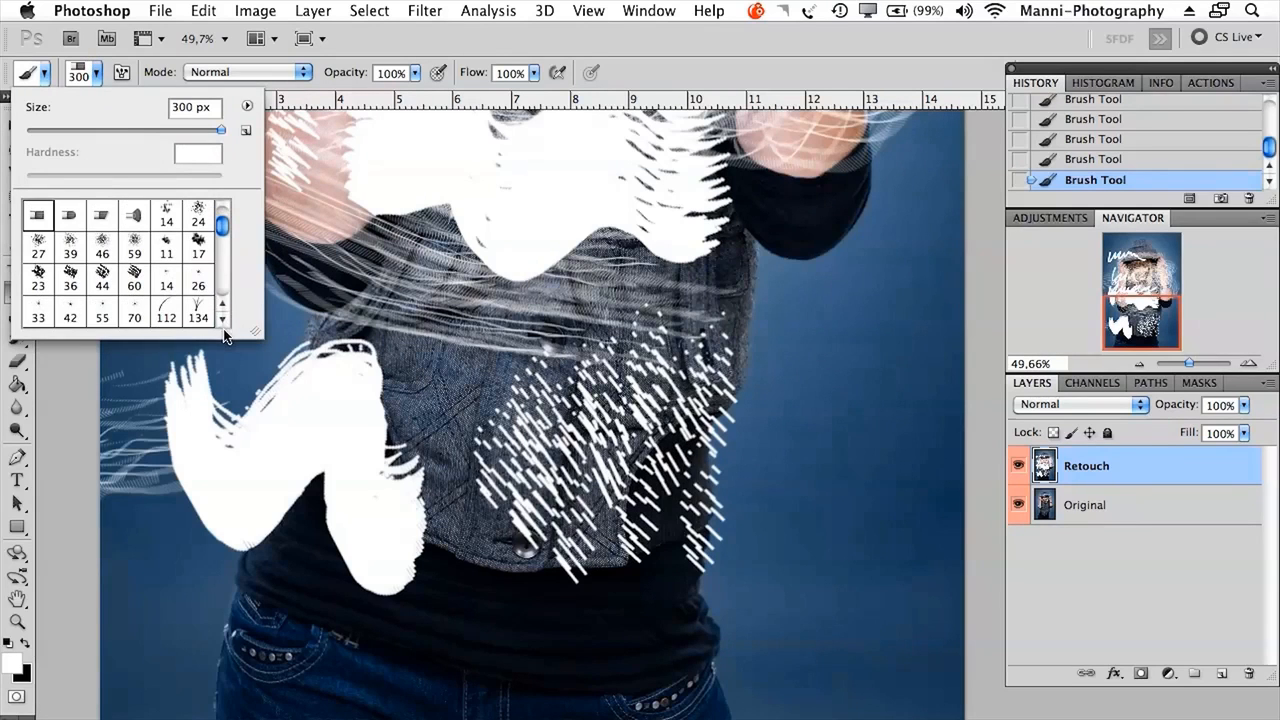
scroll(180, 270, "down", 3)
left_click(104, 232)
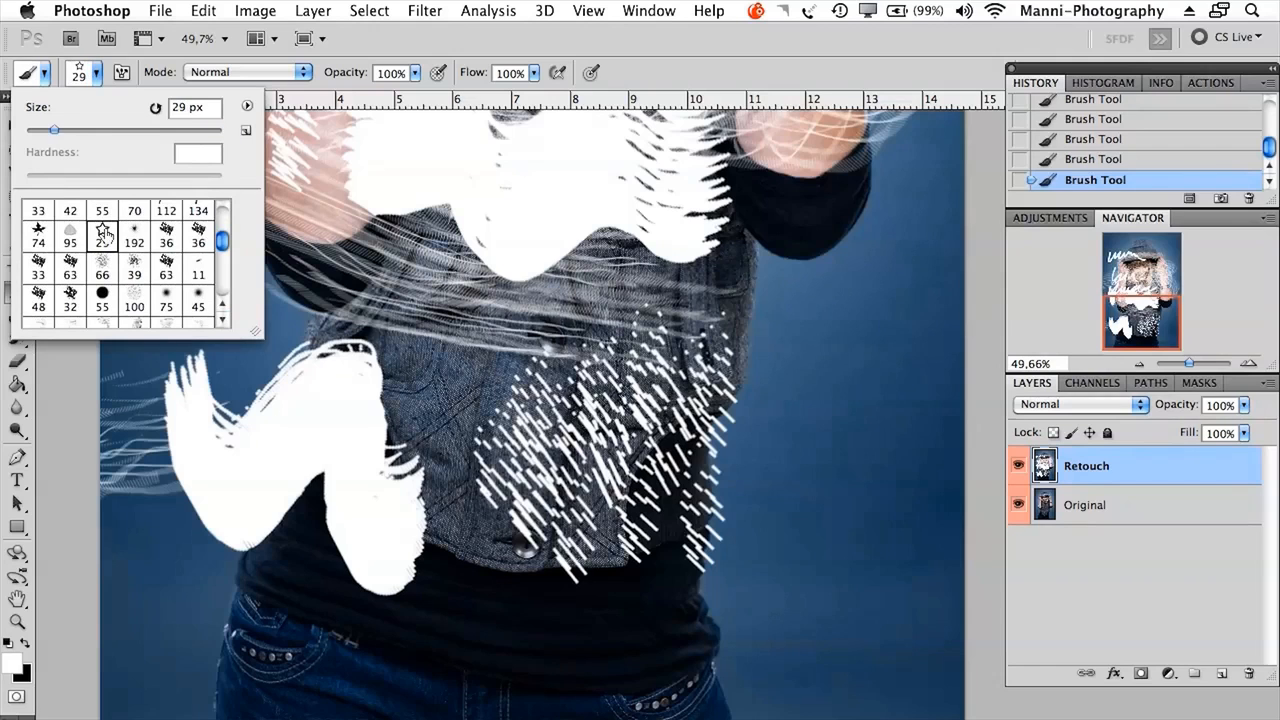
left_click(859, 376)
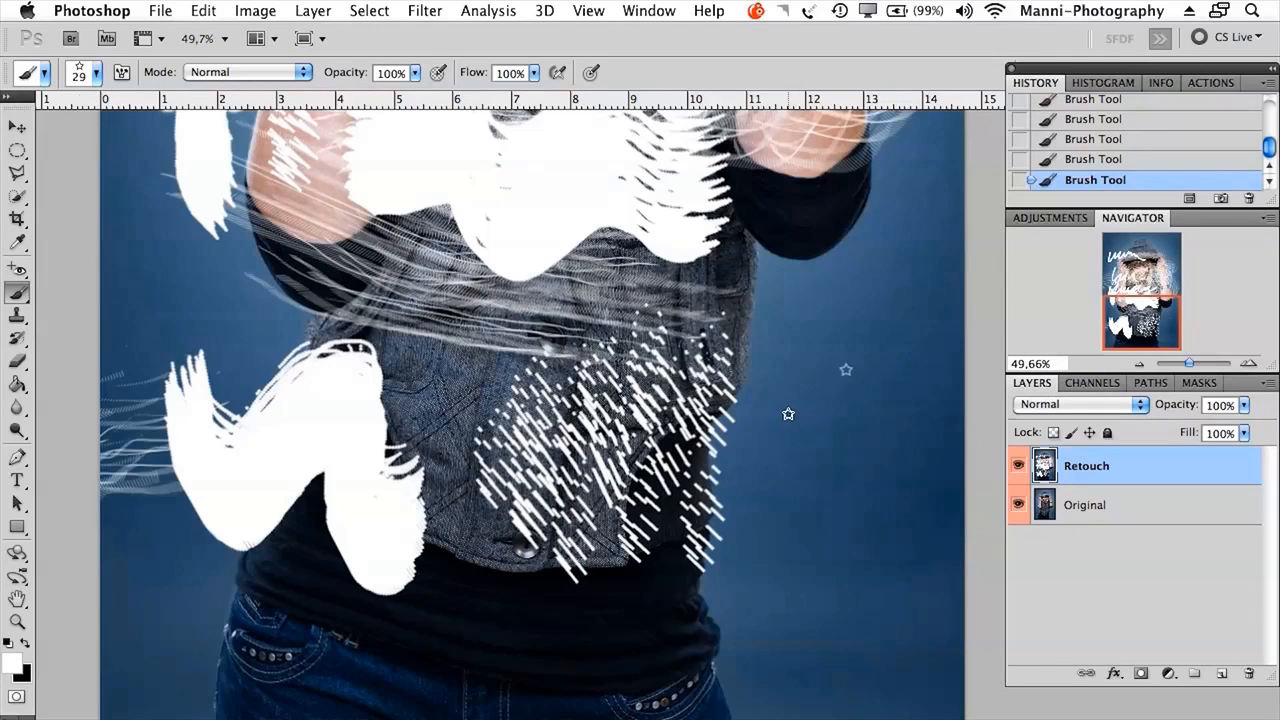
Step: Enlarge the star brush to 175 px and stamp large stars on the background around the small star
key("bracketright")
key("bracketright")
key("bracketright")
key("bracketright")
key("bracketright")
left_click(818, 455)
left_click(858, 283)
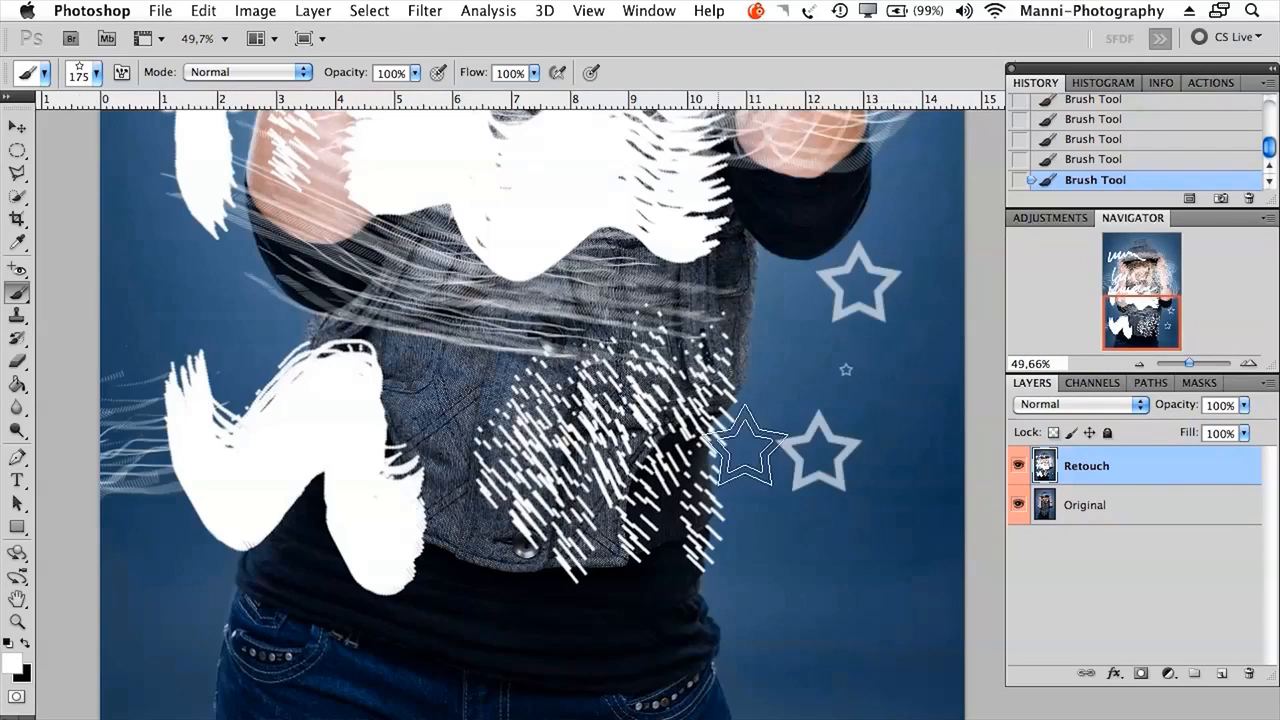
Step: Select the 609 px scratch-texture brush preset and stamp it over the lower jacket and waist area
left_click(96, 73)
mouse_move(222, 241)
left_mouse_down()
mouse_move(225, 272)
mouse_move(215, 256)
left_mouse_up()
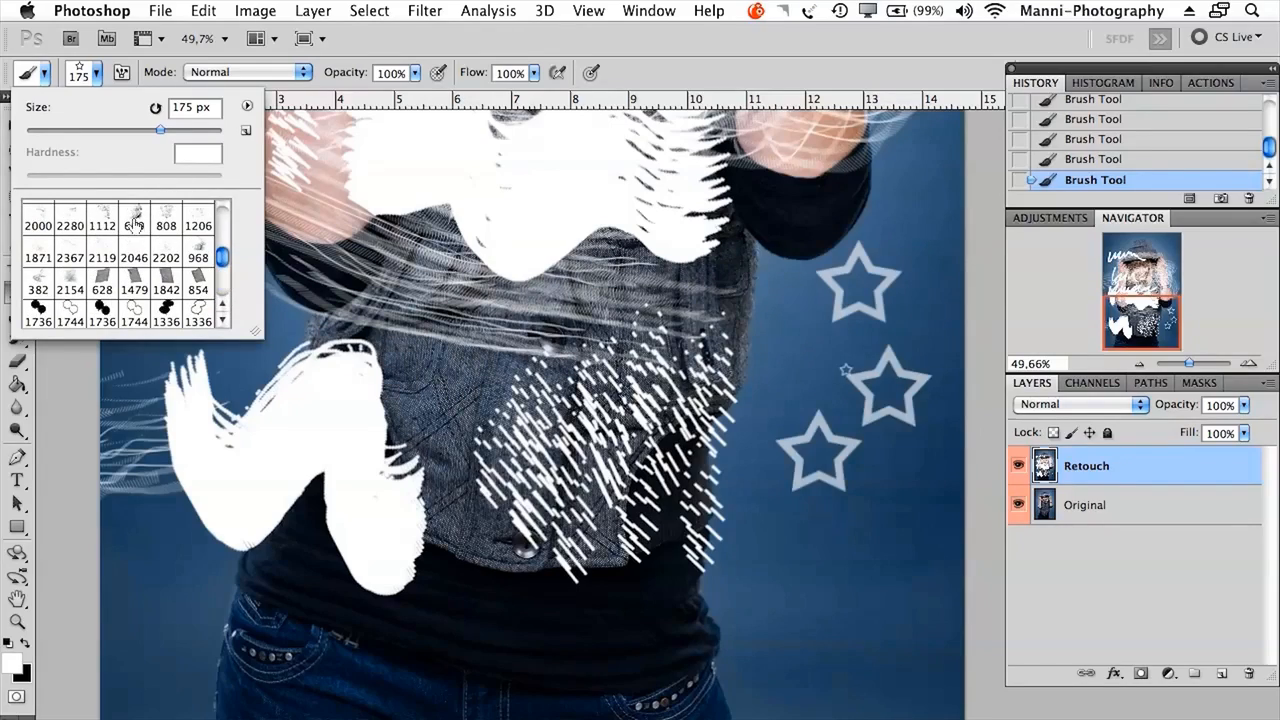
left_click(457, 478)
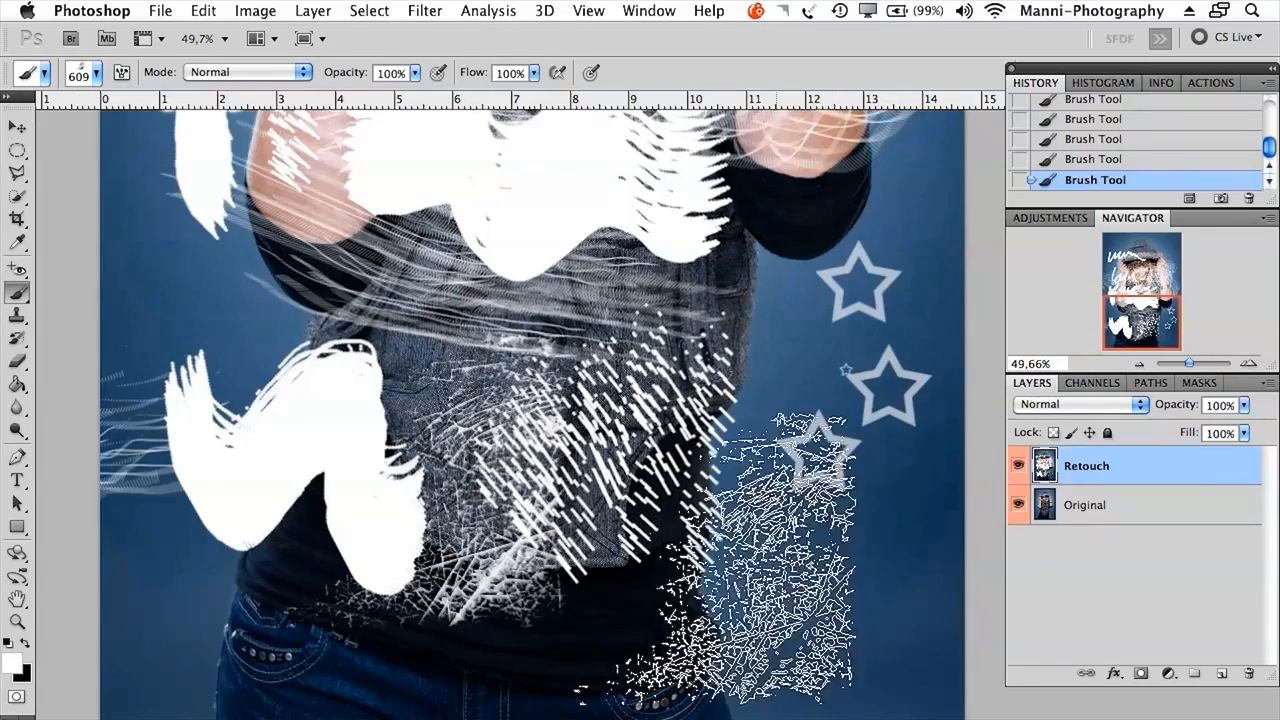
left_click(602, 547)
Step: Stamp the scratch texture twice on the blue background beside the hood near the image's upper edge
left_click_drag(464, 368, 541, 558)
left_click_drag(638, 226, 604, 483)
left_click_drag(646, 130, 582, 296)
left_click(635, 259)
left_click_drag(637, 259, 599, 313)
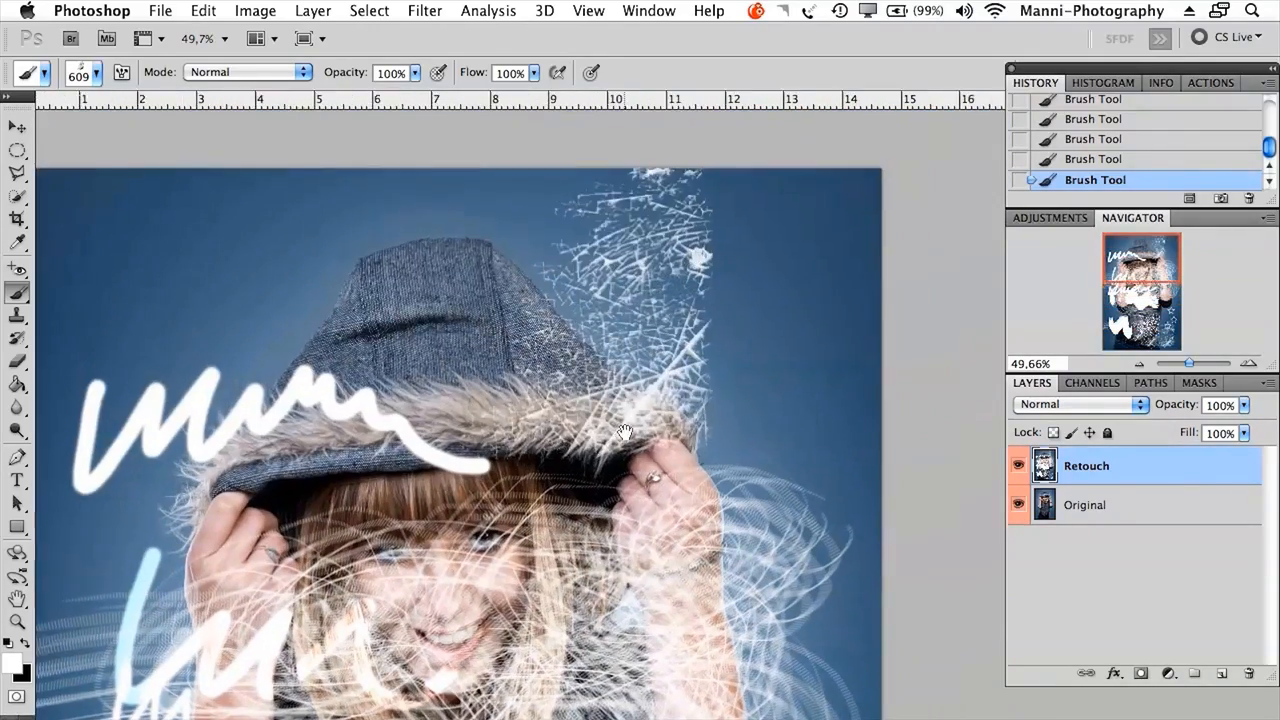
left_click(772, 302)
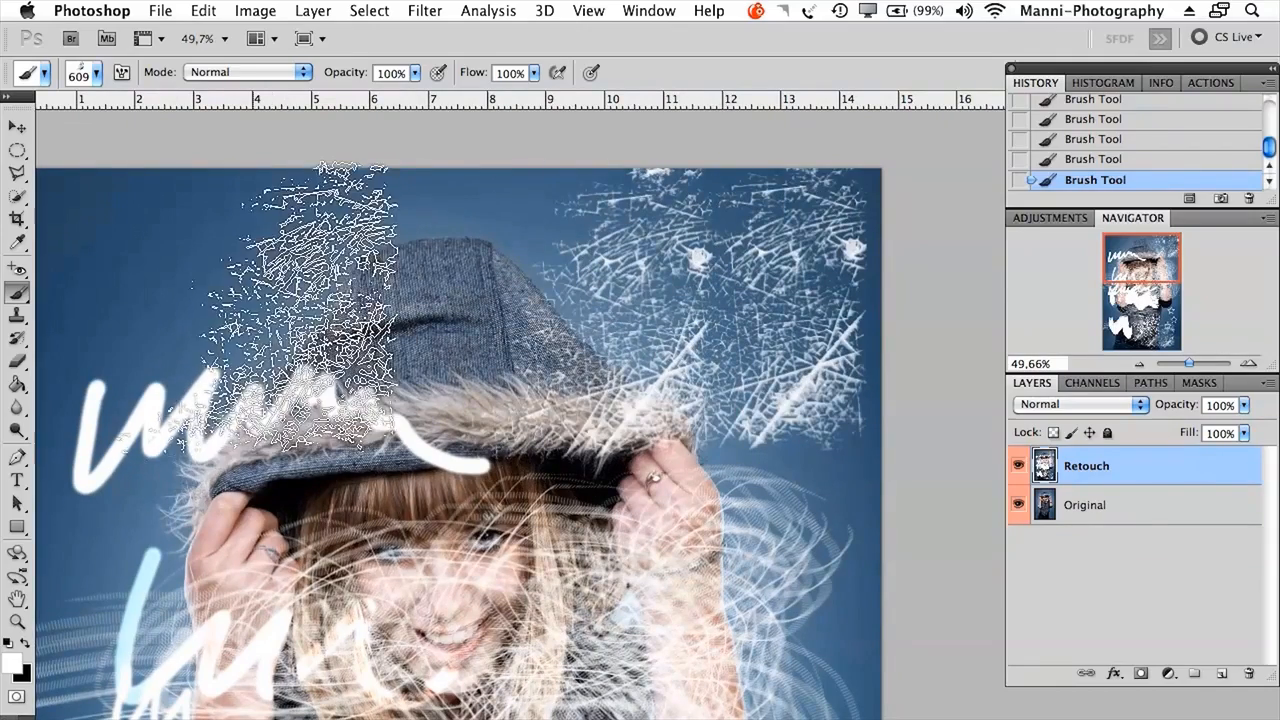
left_click_drag(306, 381, 318, 315)
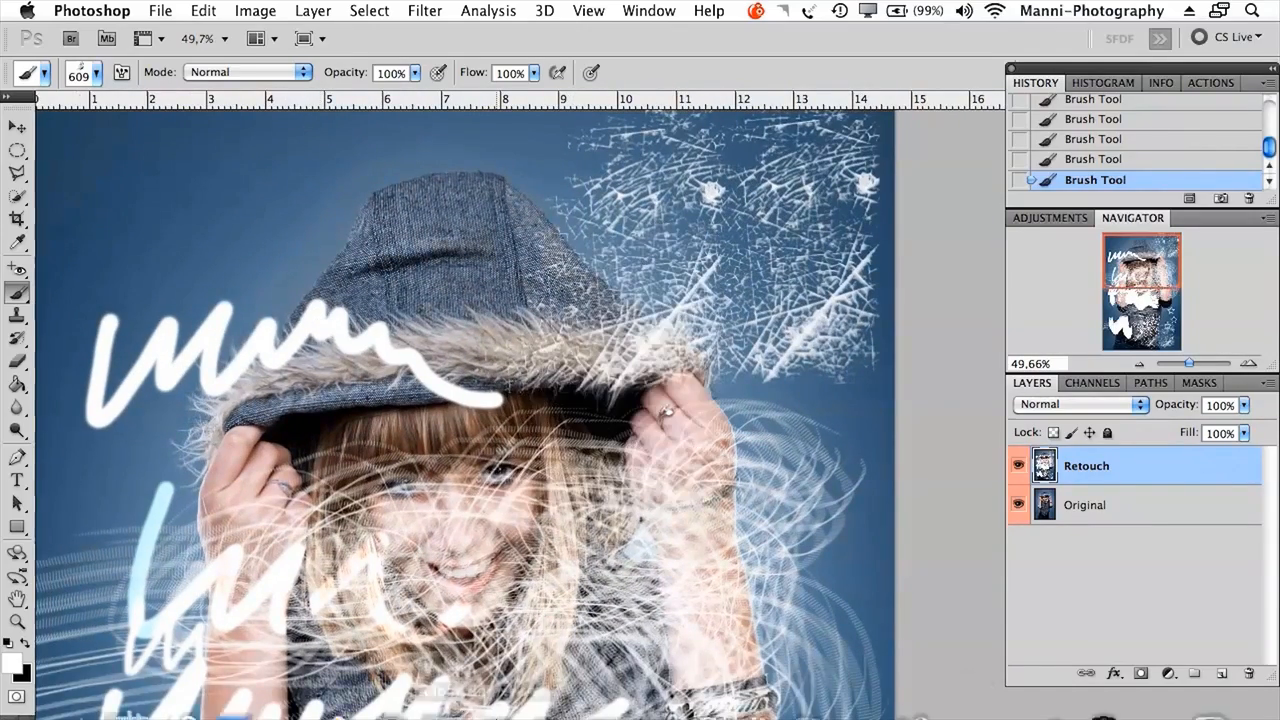
Step: Switch to Safari and look through the featured free Photoshop brushes and patterns on the Brusheezy home page
left_click(380, 710)
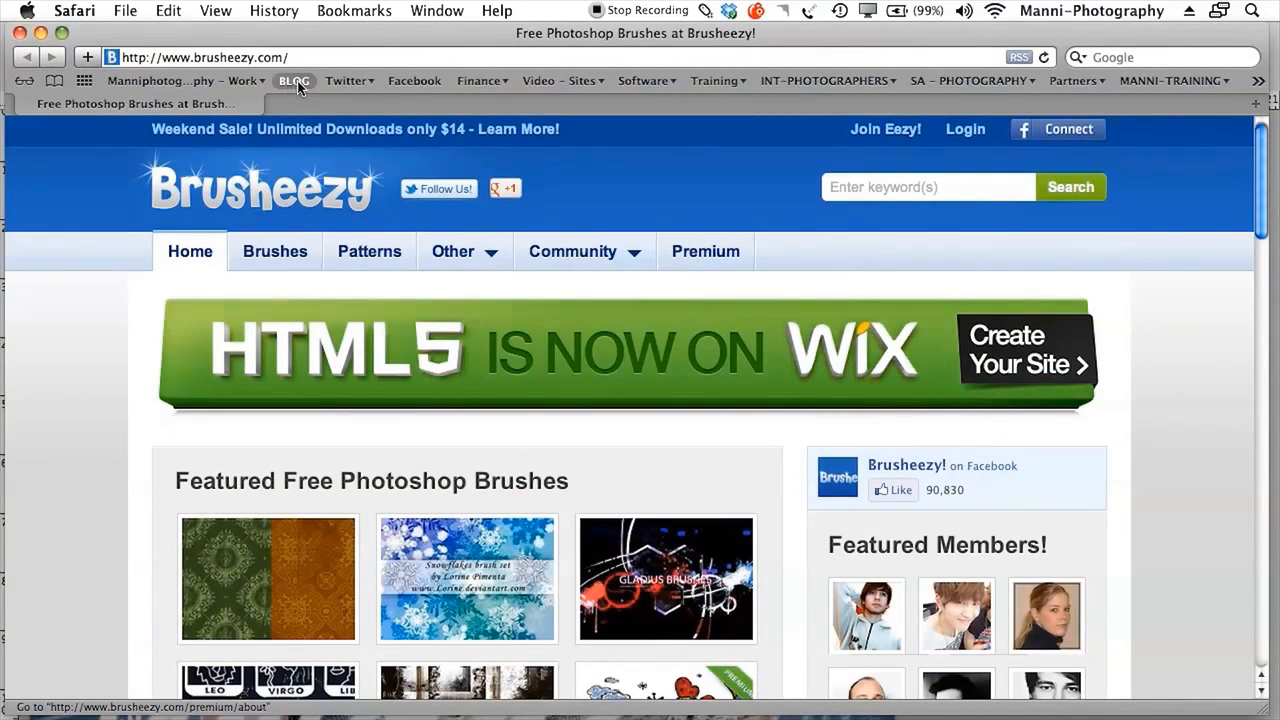
left_click_drag(1270, 192, 1264, 292)
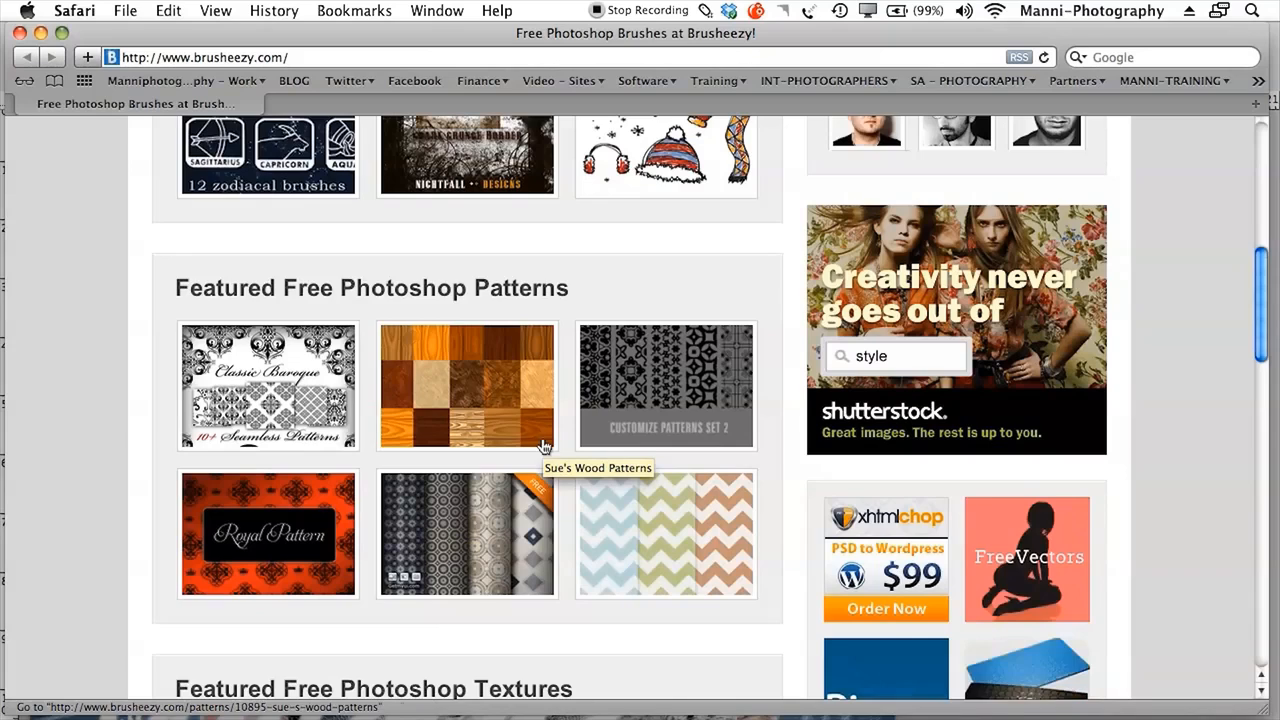
scroll(365, 283, "up", 3)
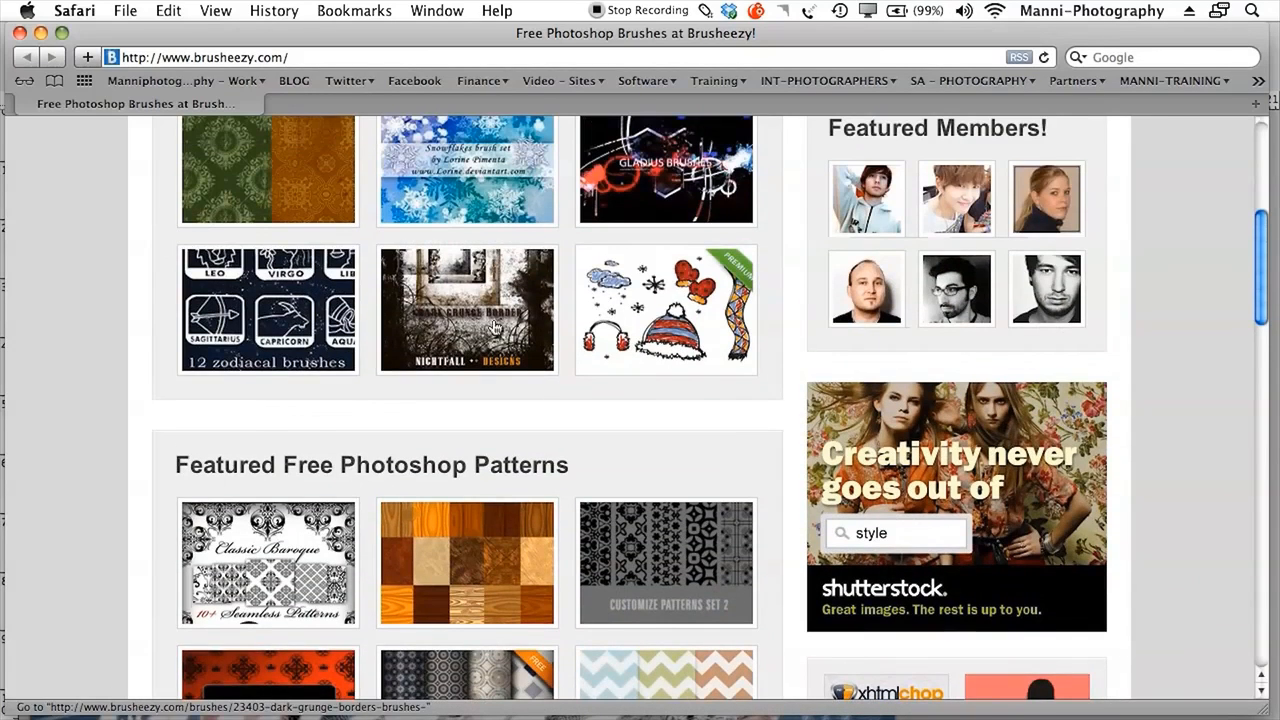
scroll(483, 338, "up", 6)
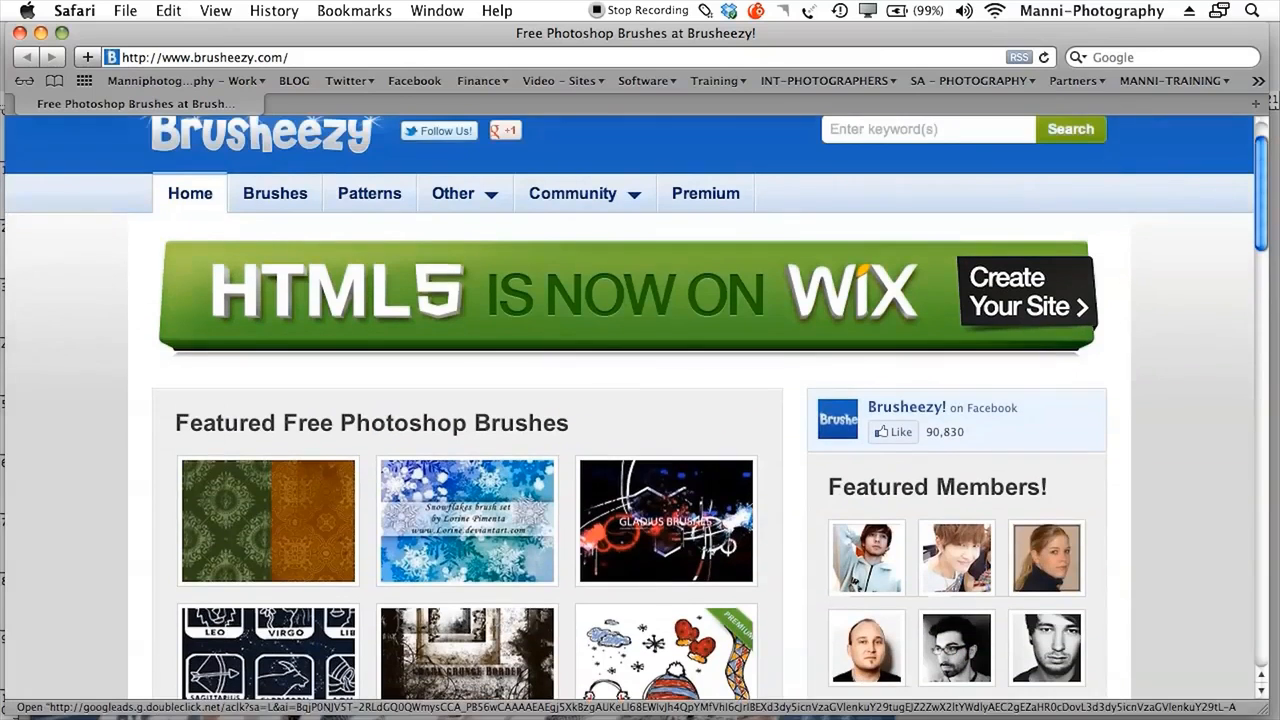
Step: Switch back to Photoshop and replace the painted Retouch layer with a fresh copy of the Original layer
left_click(41, 33)
left_click(1044, 196)
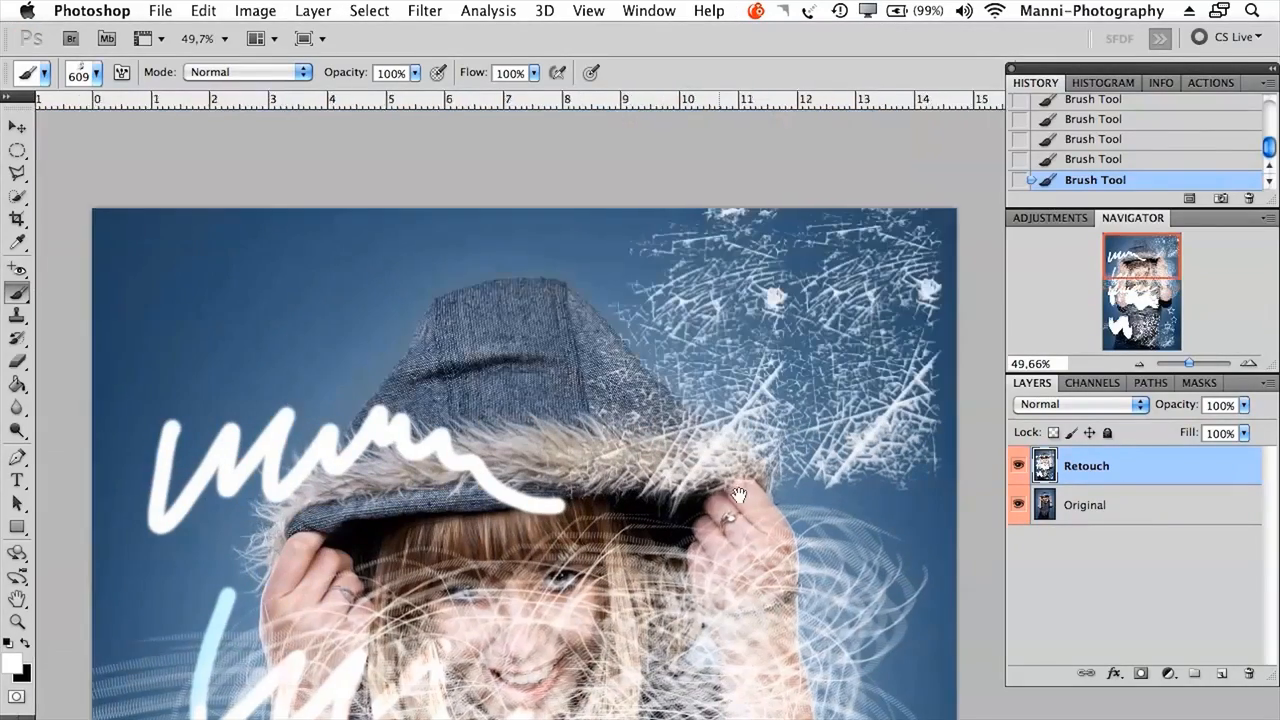
left_click_drag(739, 495, 748, 504)
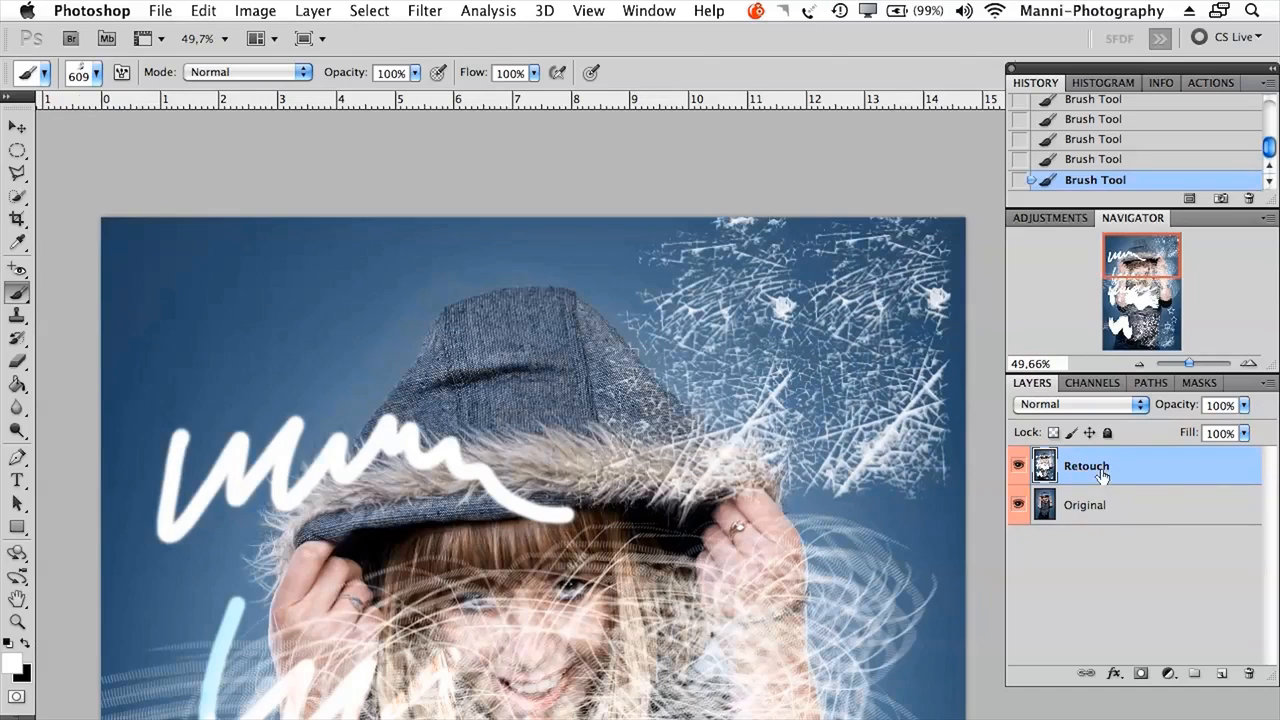
key("BackSpace")
key("super+j")
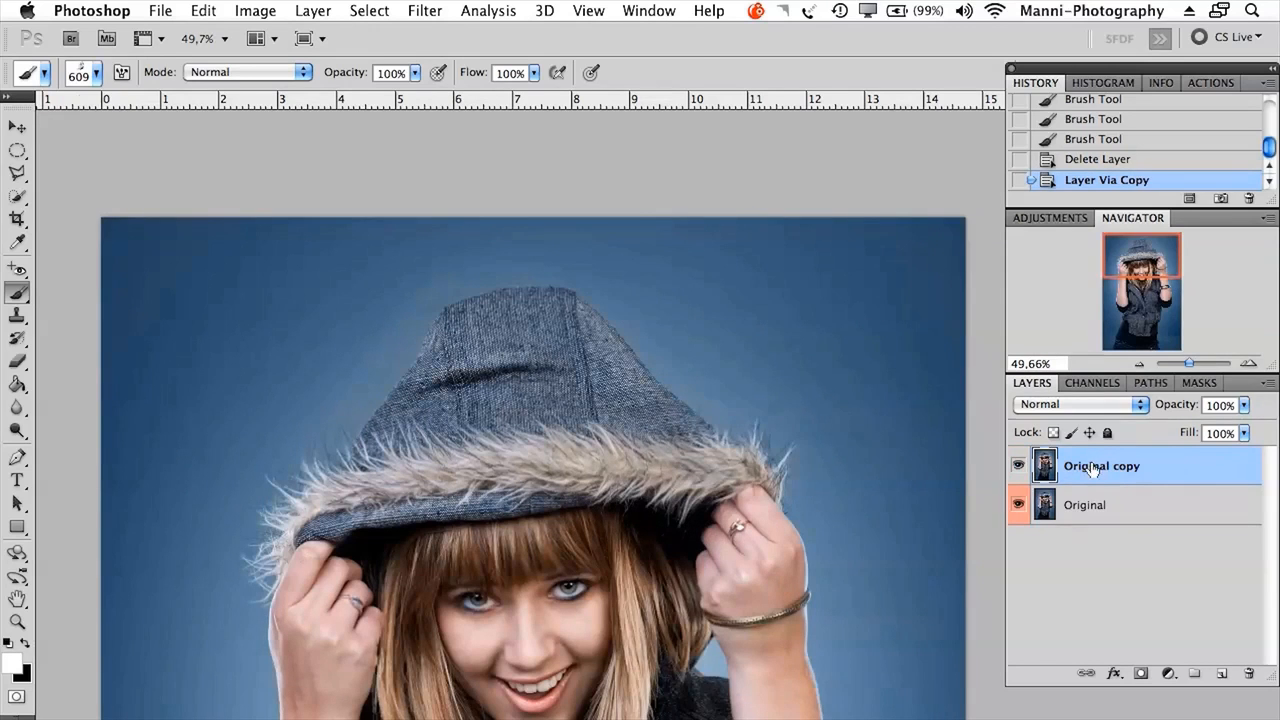
Step: Rename the copied layer as Retouch
double_click(1120, 471)
left_click(1214, 262)
double_click(1095, 466)
type("Retouch")
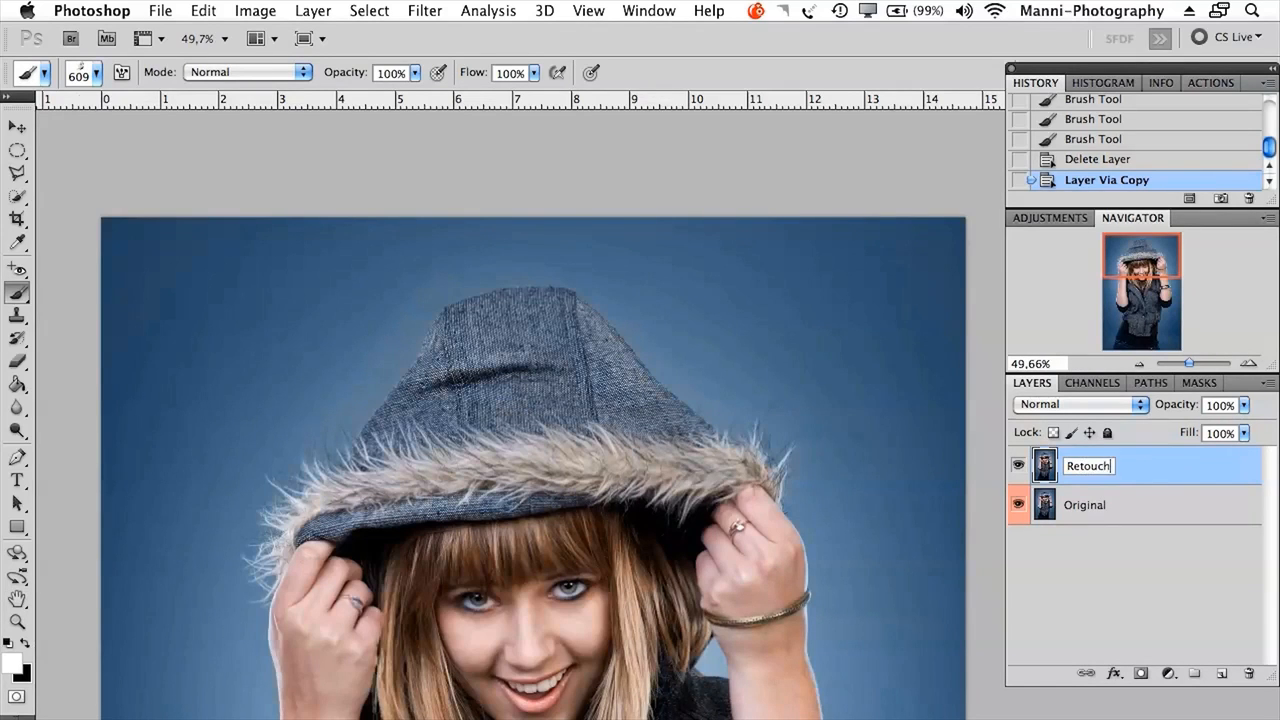
key("Return")
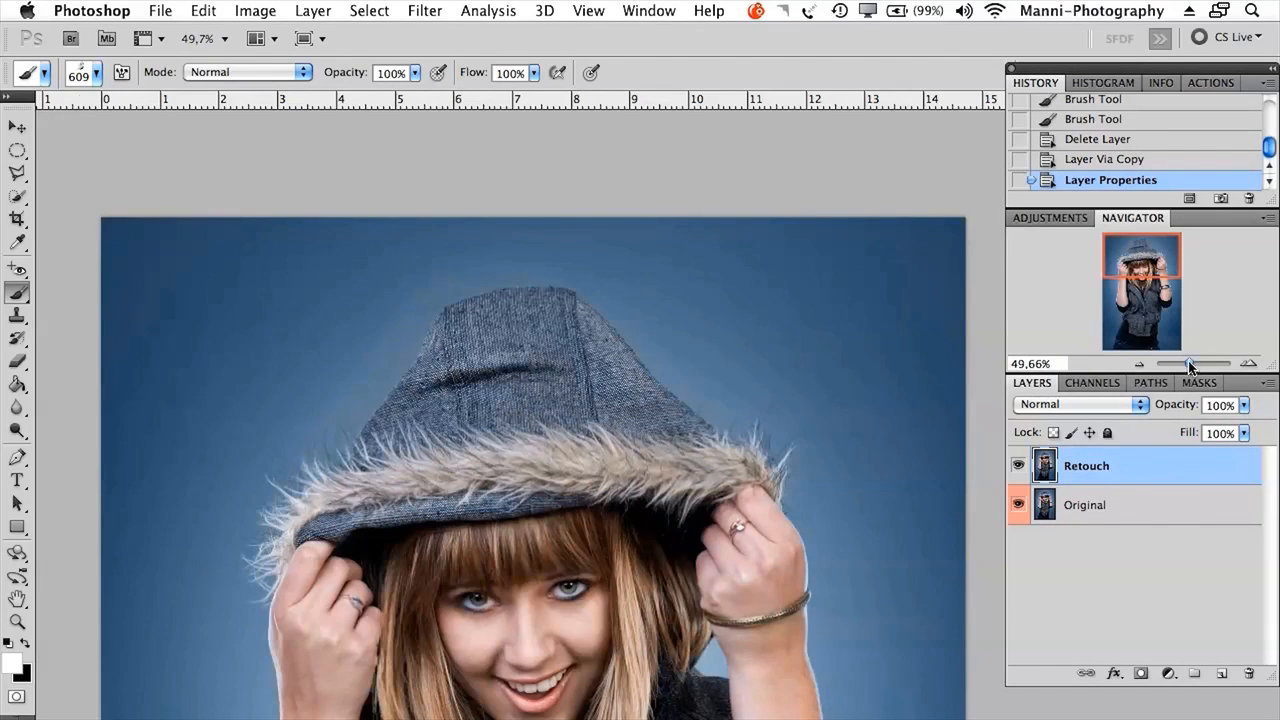
Step: Select the first soft round brush preset with 0% hardness, keeping the whole portrait in view
left_click_drag(1190, 367, 1183, 365)
left_click_drag(777, 303, 672, 332)
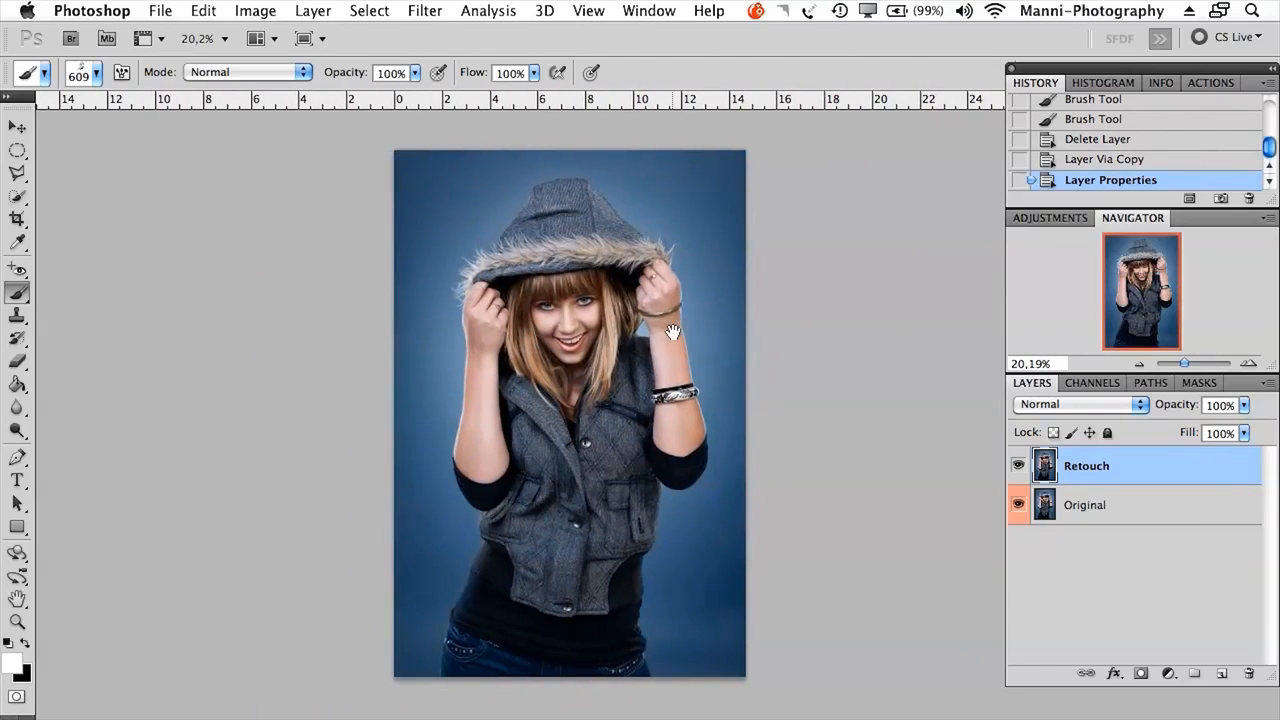
left_click(95, 75)
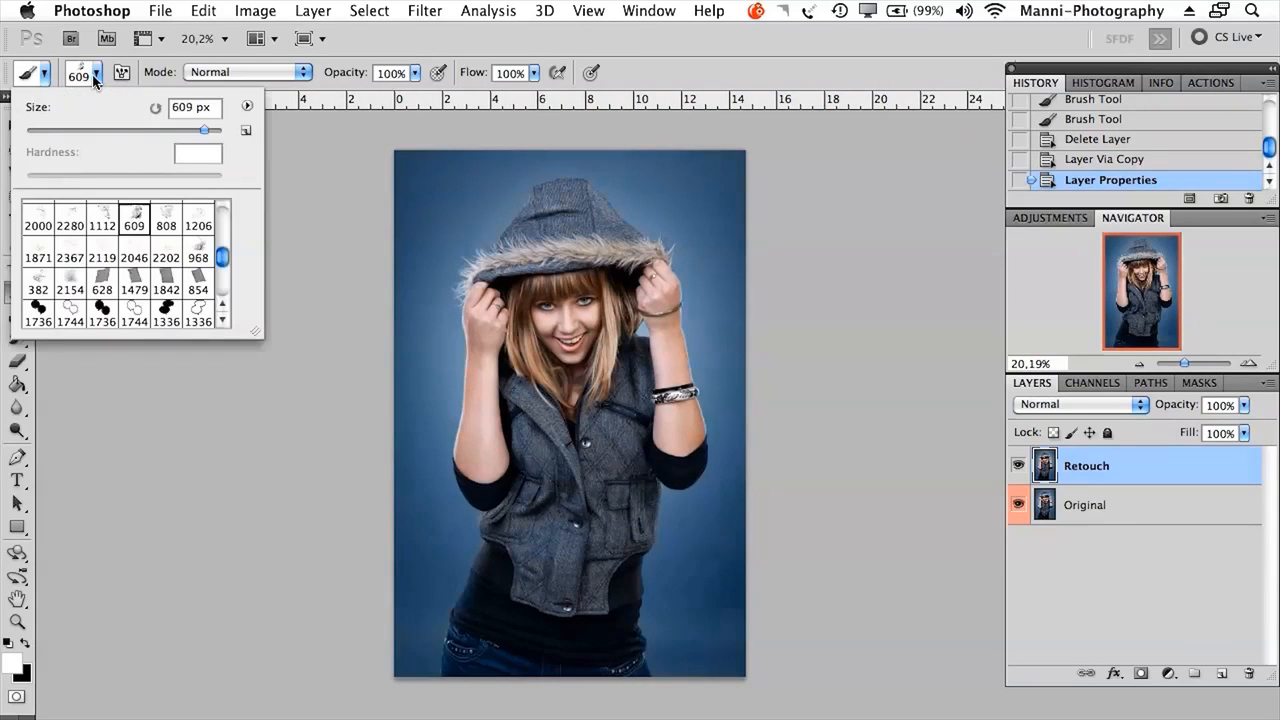
left_click_drag(228, 258, 234, 210)
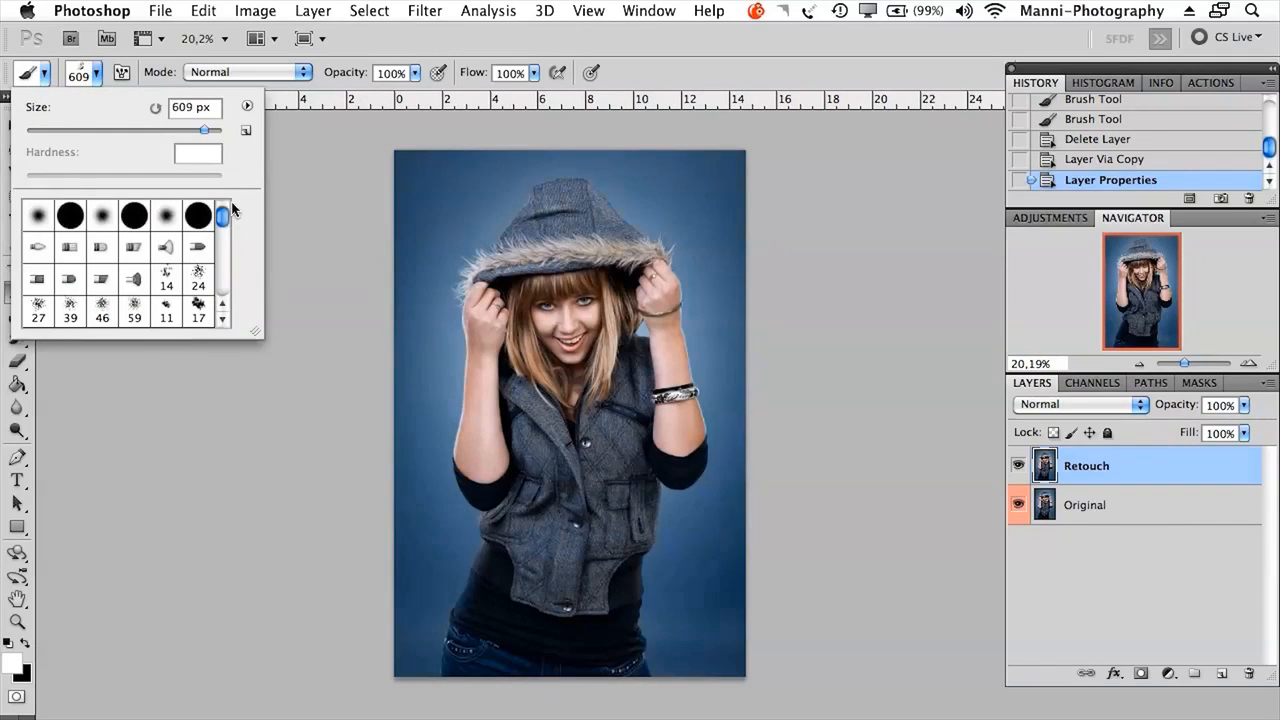
left_click(38, 218)
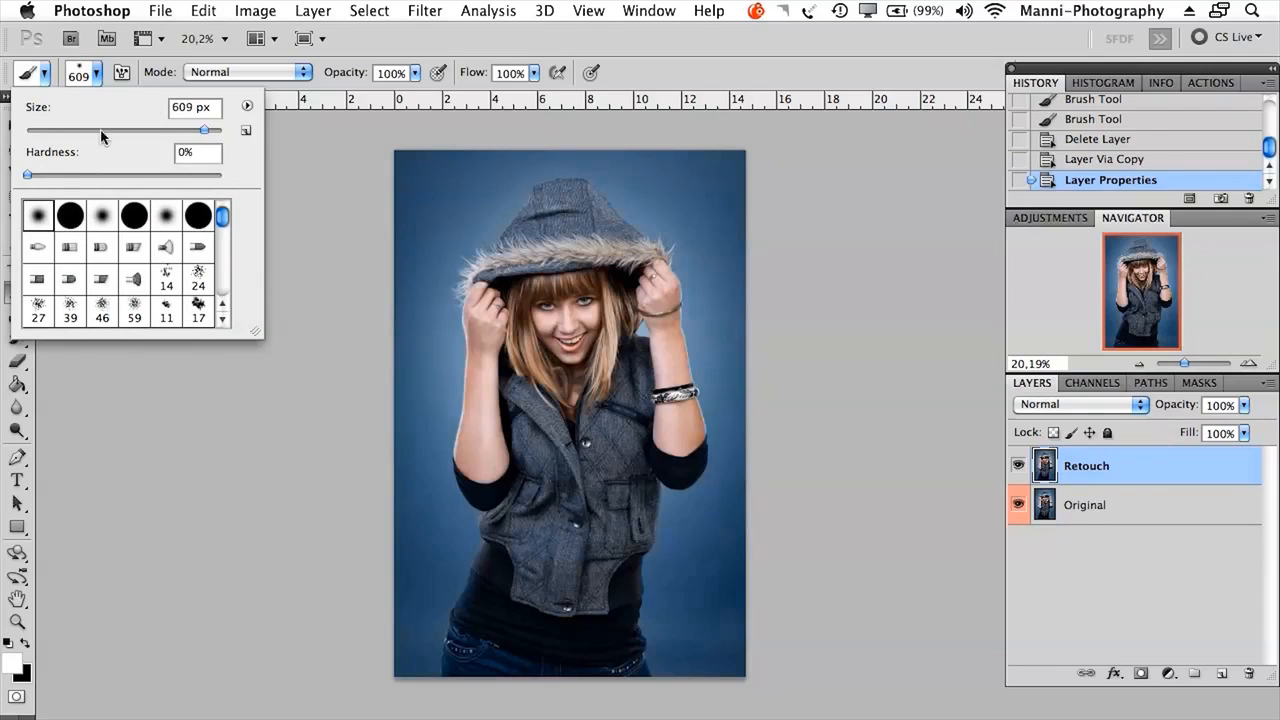
left_click(495, 248)
key("super+z")
key("space")
left_click_drag(631, 349, 594, 345)
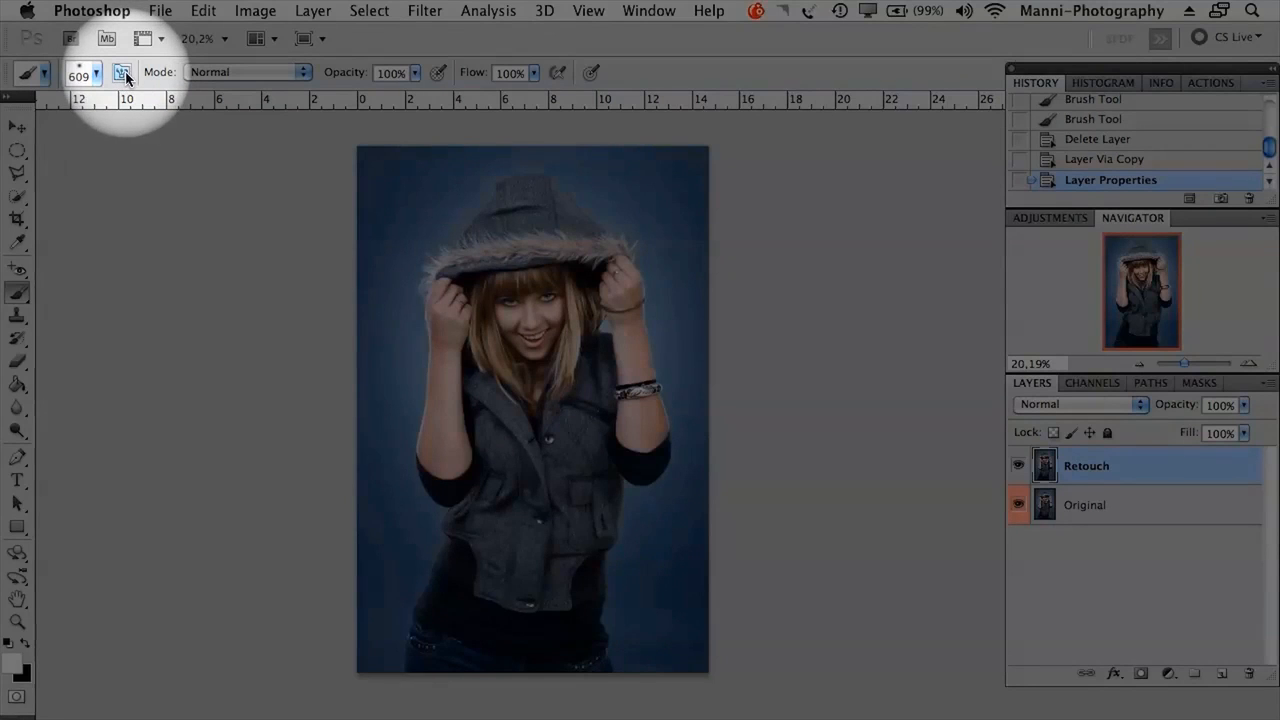
Step: Open the detailed brush settings beside the portrait and show Brush Tip Shape with Shape Dynamics switched off
left_click(124, 76)
mouse_move(1175, 152)
left_mouse_down()
mouse_move(770, 146)
mouse_move(796, 119)
left_mouse_up()
left_click(657, 208)
left_click(714, 189)
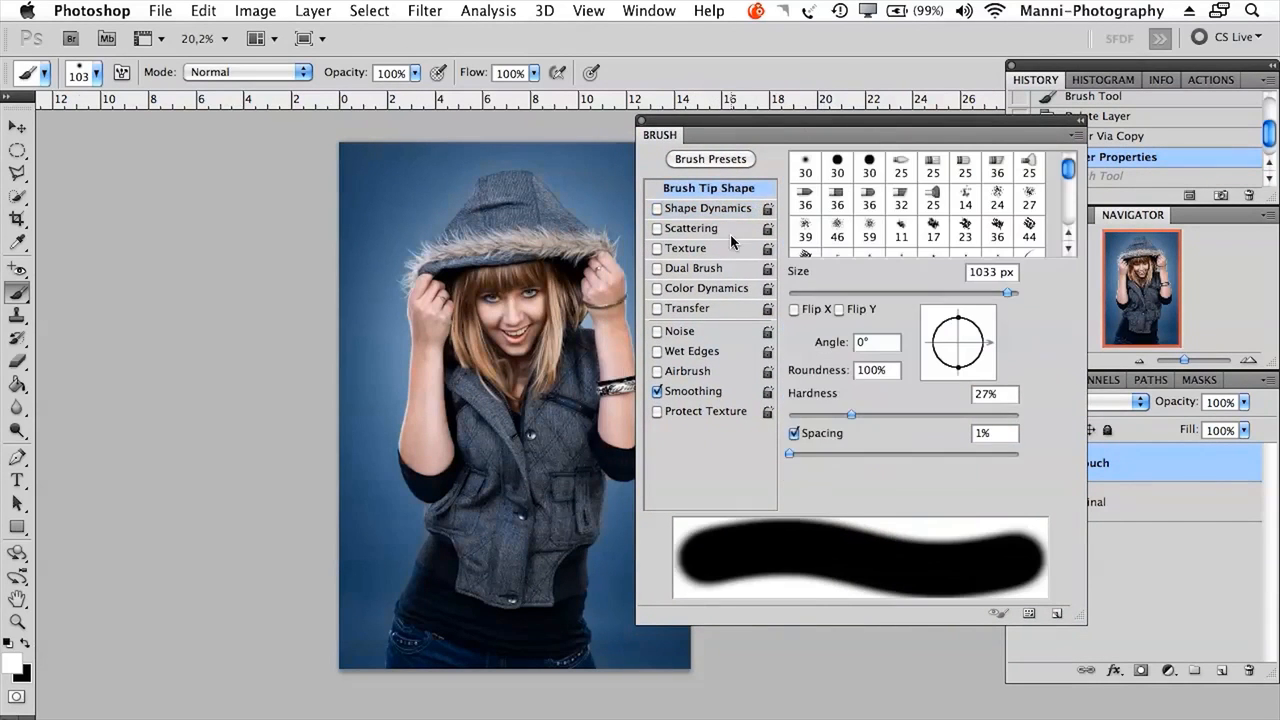
mouse_move(806, 118)
left_mouse_down()
mouse_move(820, 73)
mouse_move(802, 75)
left_mouse_up()
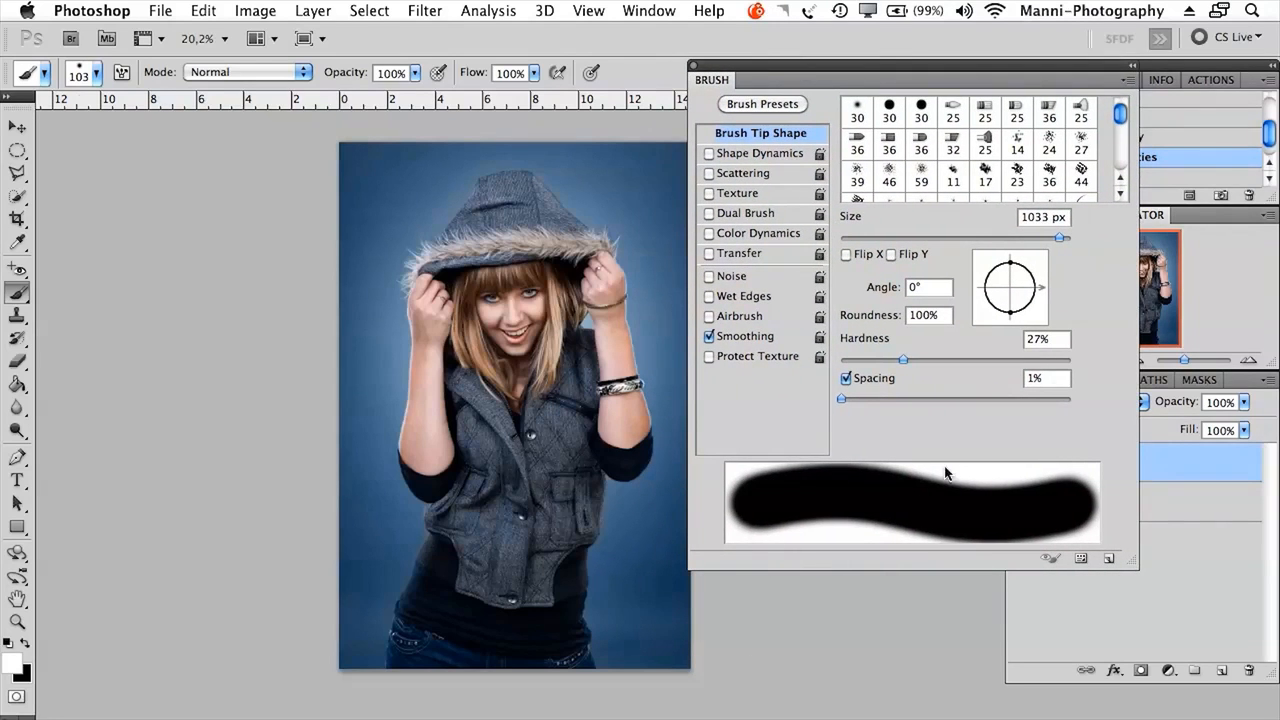
Step: Choose the 30 px hard round tip, then set its size to 33 px and its spacing to 148%
left_click(889, 112)
left_click_drag(875, 237, 878, 238)
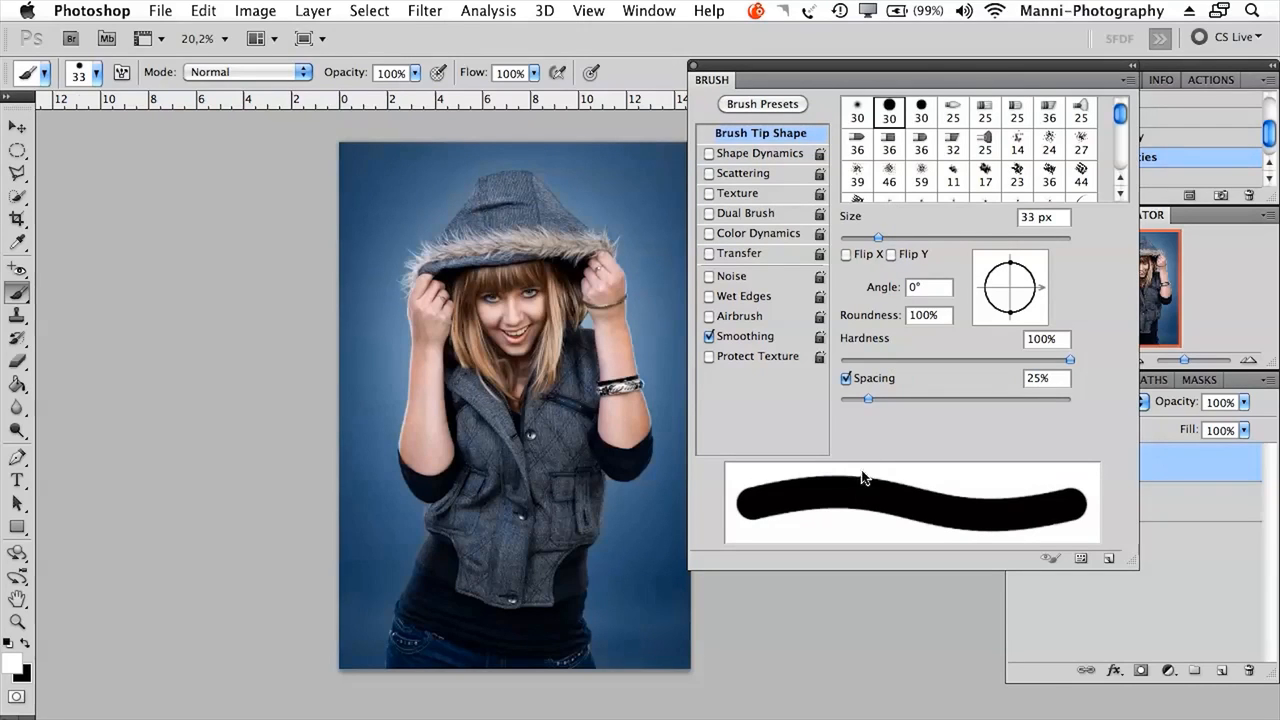
left_click_drag(872, 397, 983, 399)
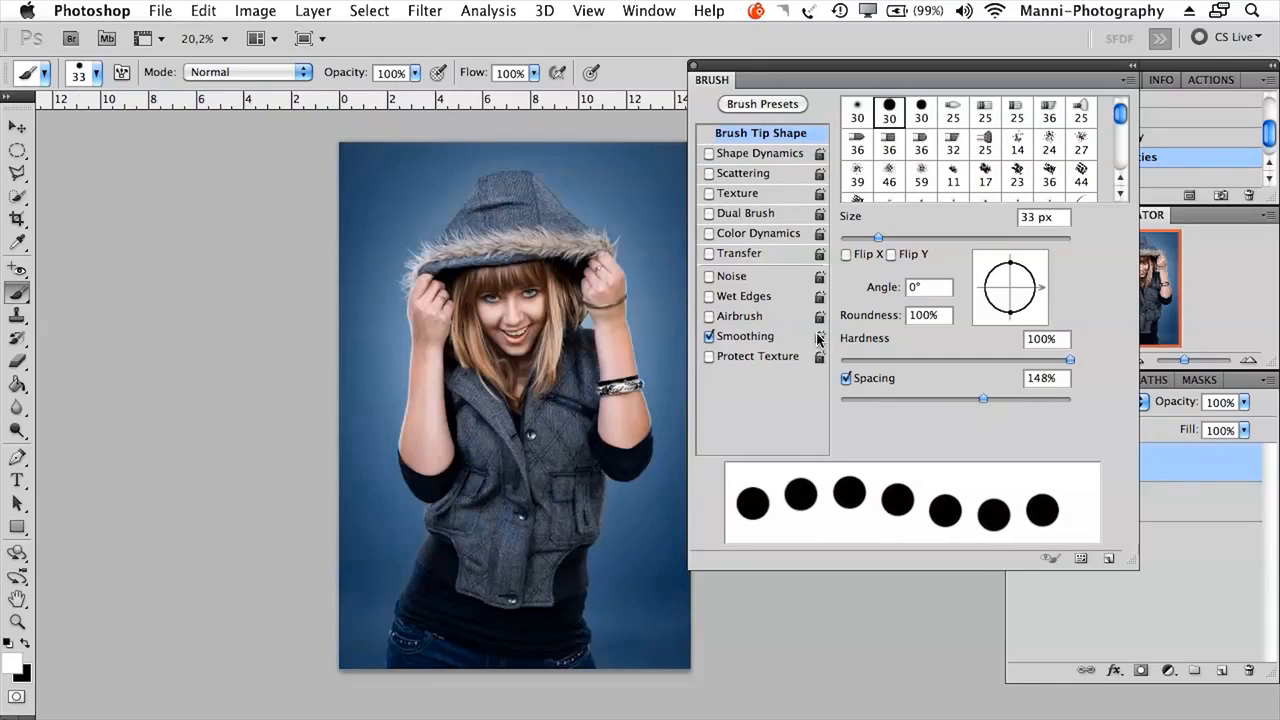
Step: Set the brush size to 53 px and paint curving lines of separate white dots over the hood, face and jacket
key("bracketright")
key("bracketright")
key("bracketright")
key("bracketright")
key("bracketright")
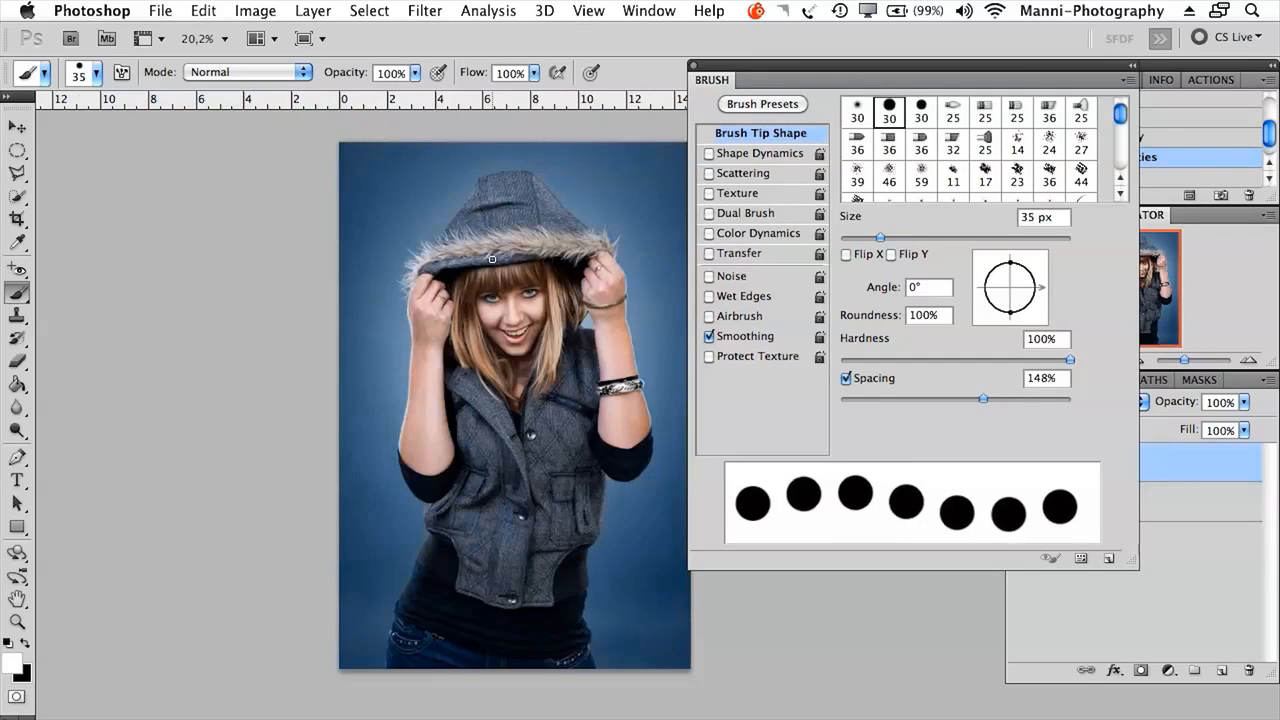
key("bracketleft")
key("bracketleft")
key("bracketleft")
key("bracketleft")
left_click_drag(885, 240, 900, 240)
left_click_drag(648, 210, 582, 178)
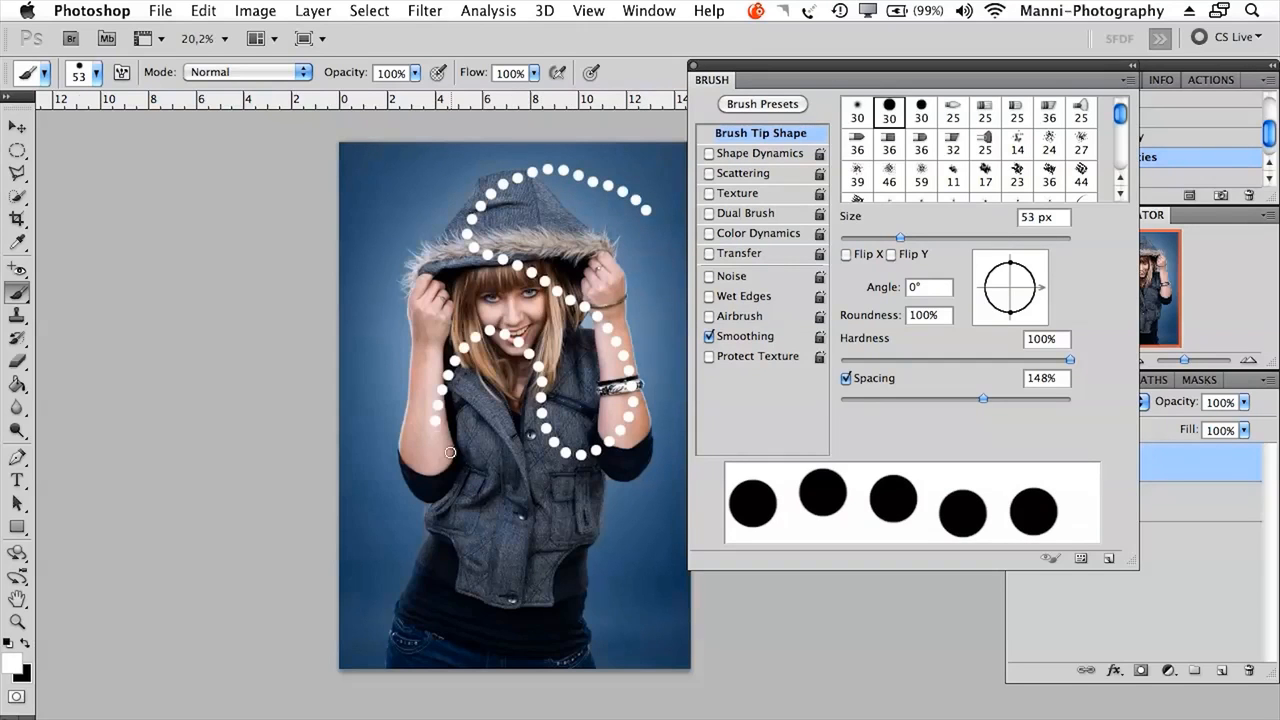
mouse_move(450, 453)
left_mouse_down()
mouse_move(595, 509)
mouse_move(543, 563)
left_mouse_up()
mouse_move(447, 545)
left_mouse_down()
mouse_move(539, 637)
mouse_move(611, 594)
mouse_move(612, 499)
left_mouse_up()
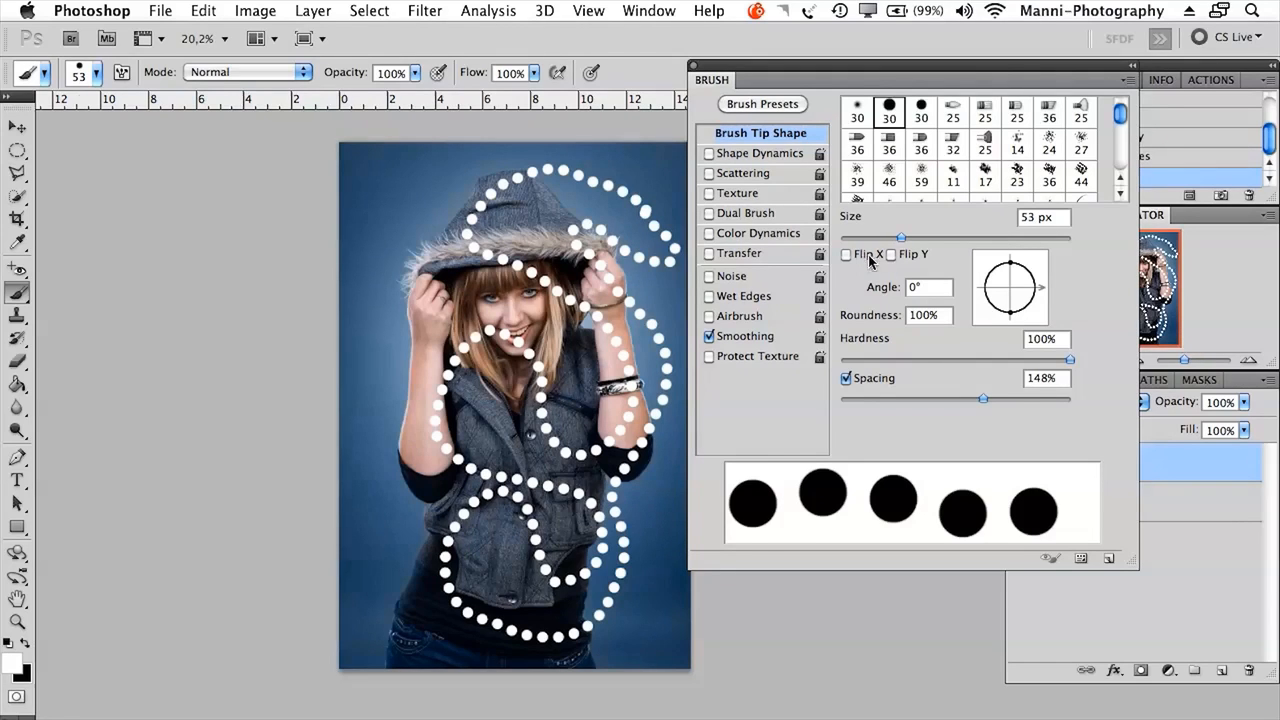
Step: Reduce the brush spacing to 77% and paint a denser dotted loop along the background beside the raised arm and hood
left_click_drag(983, 399, 934, 399)
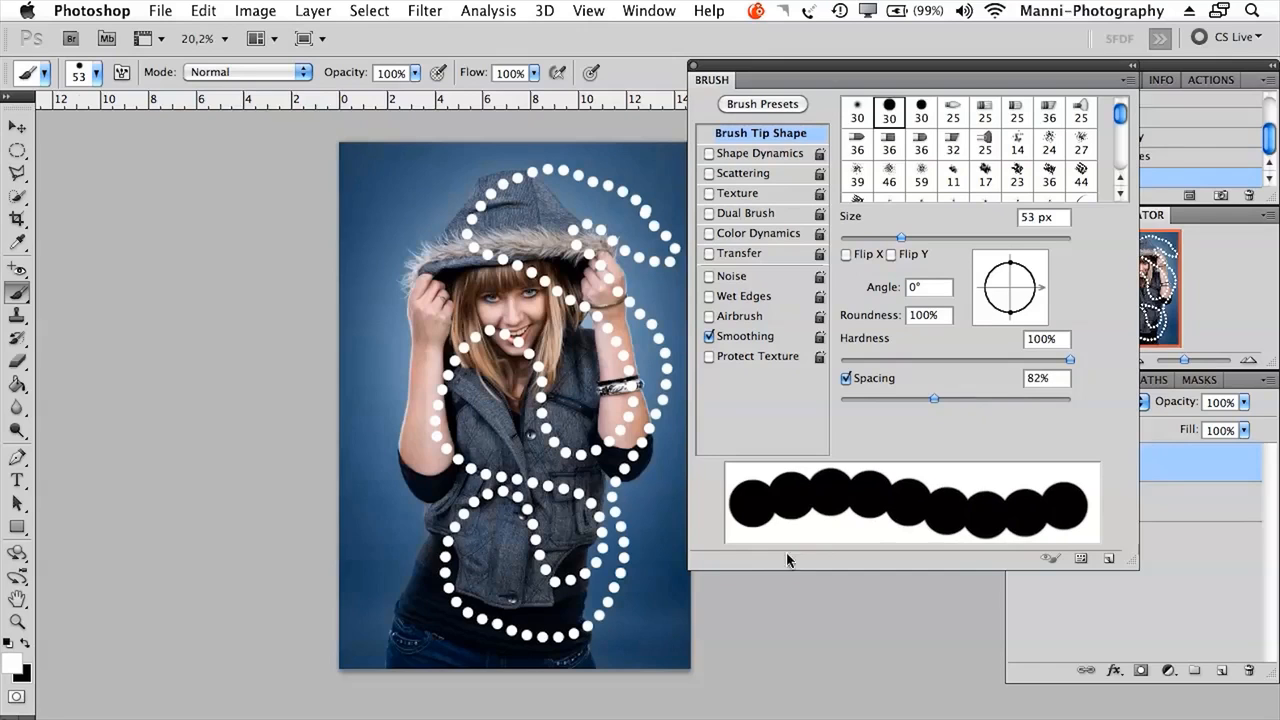
left_click(927, 406)
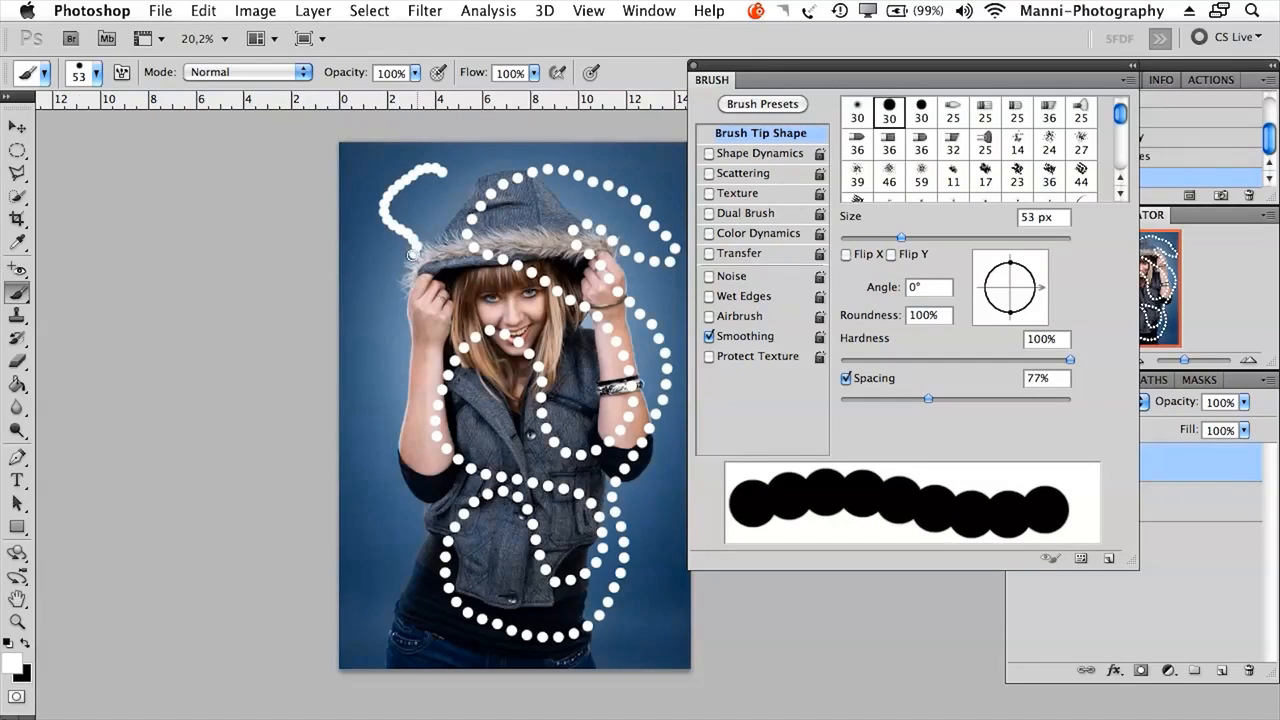
mouse_move(362, 361)
left_mouse_down()
mouse_move(373, 466)
mouse_move(400, 506)
left_mouse_up()
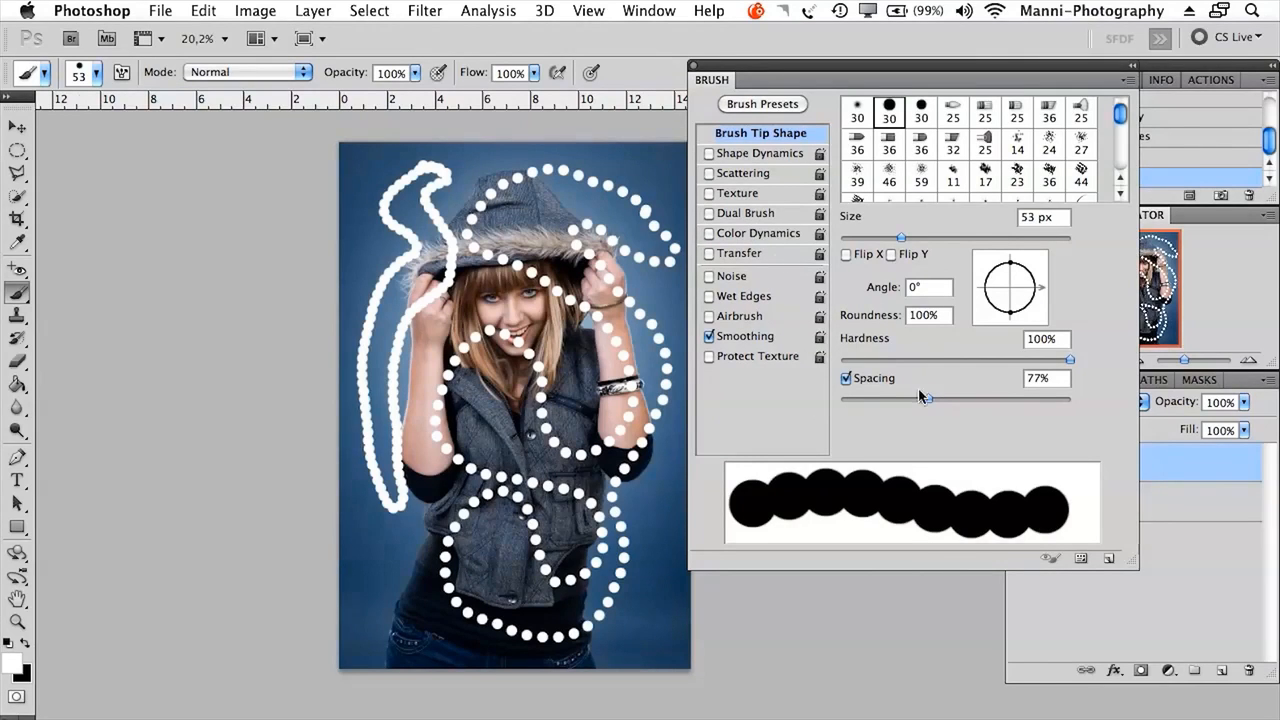
Step: Set the brush spacing to 1% and enable Shape Dynamics with the size controlled by Pen Pressure
left_click_drag(926, 400, 818, 413)
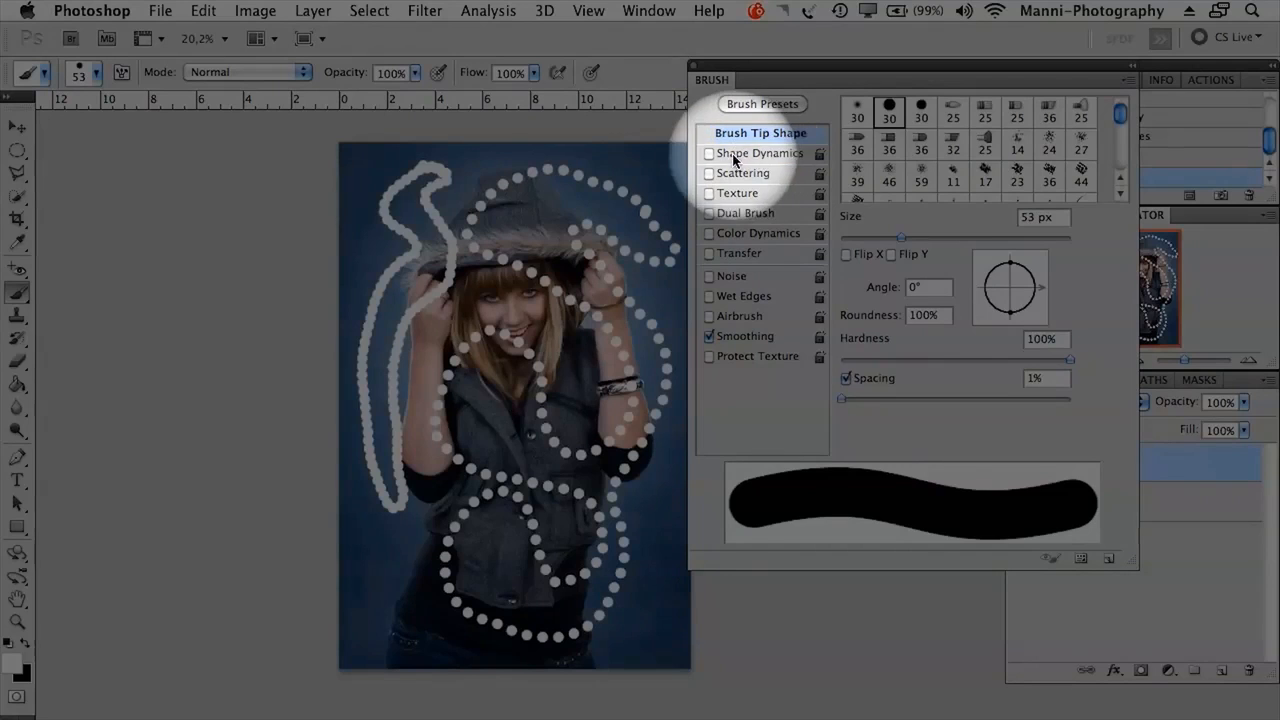
left_click(709, 154)
left_click(736, 156)
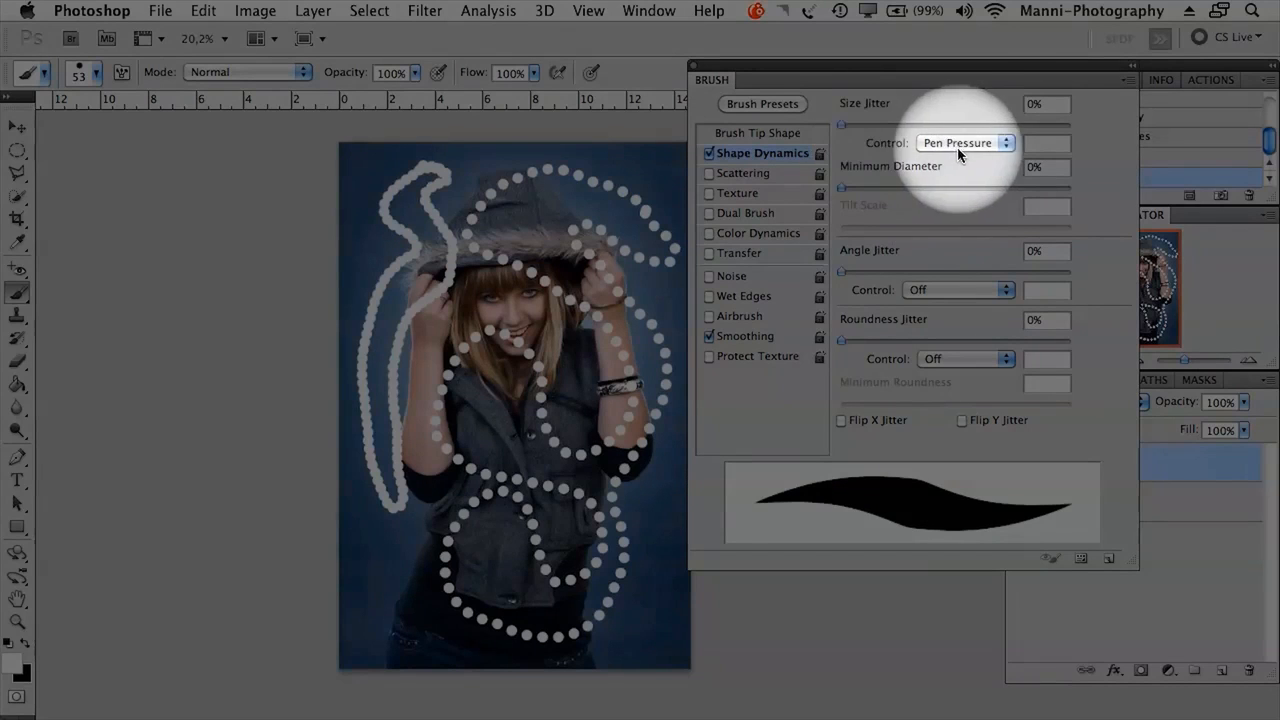
left_click(957, 143)
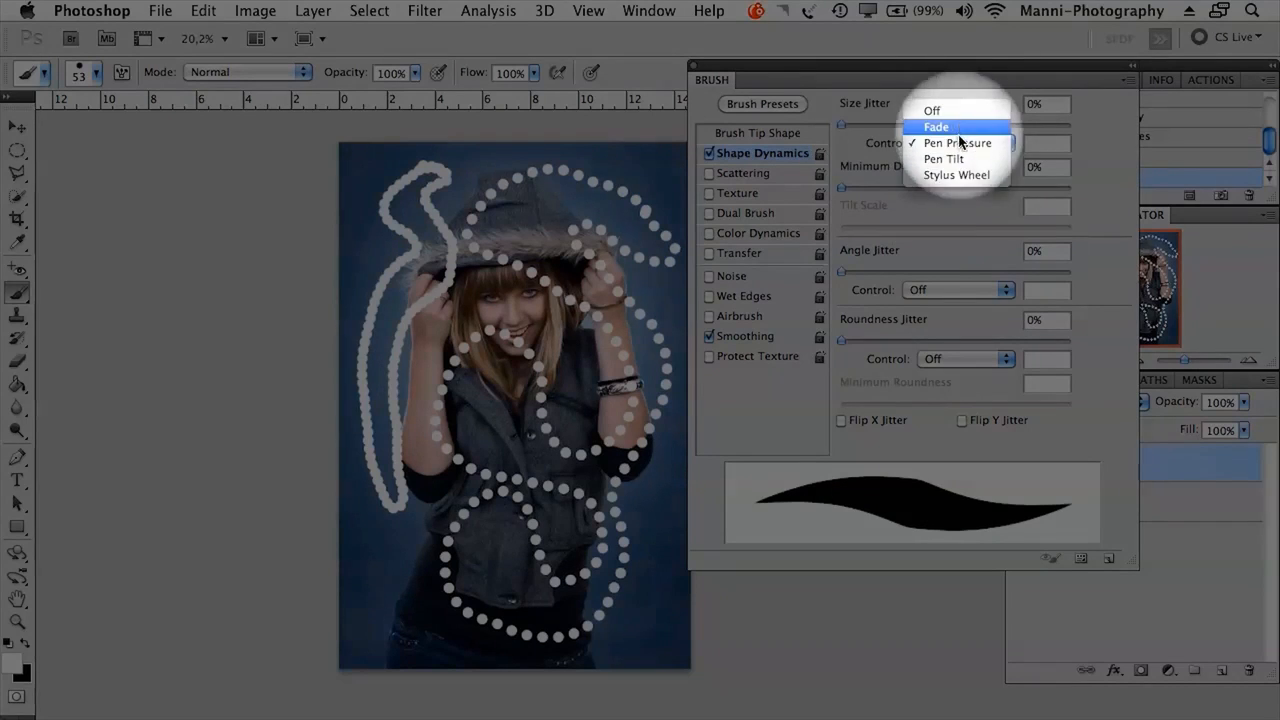
left_click(959, 148)
left_click(953, 140)
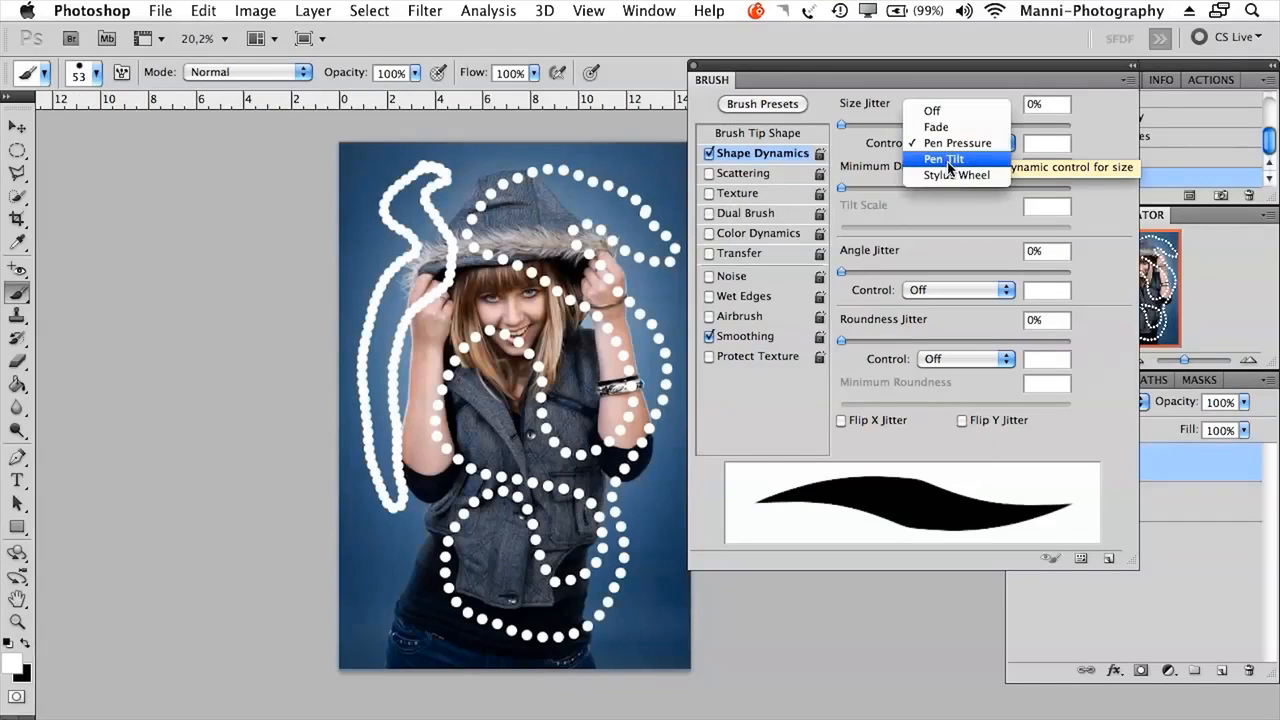
left_click(957, 143)
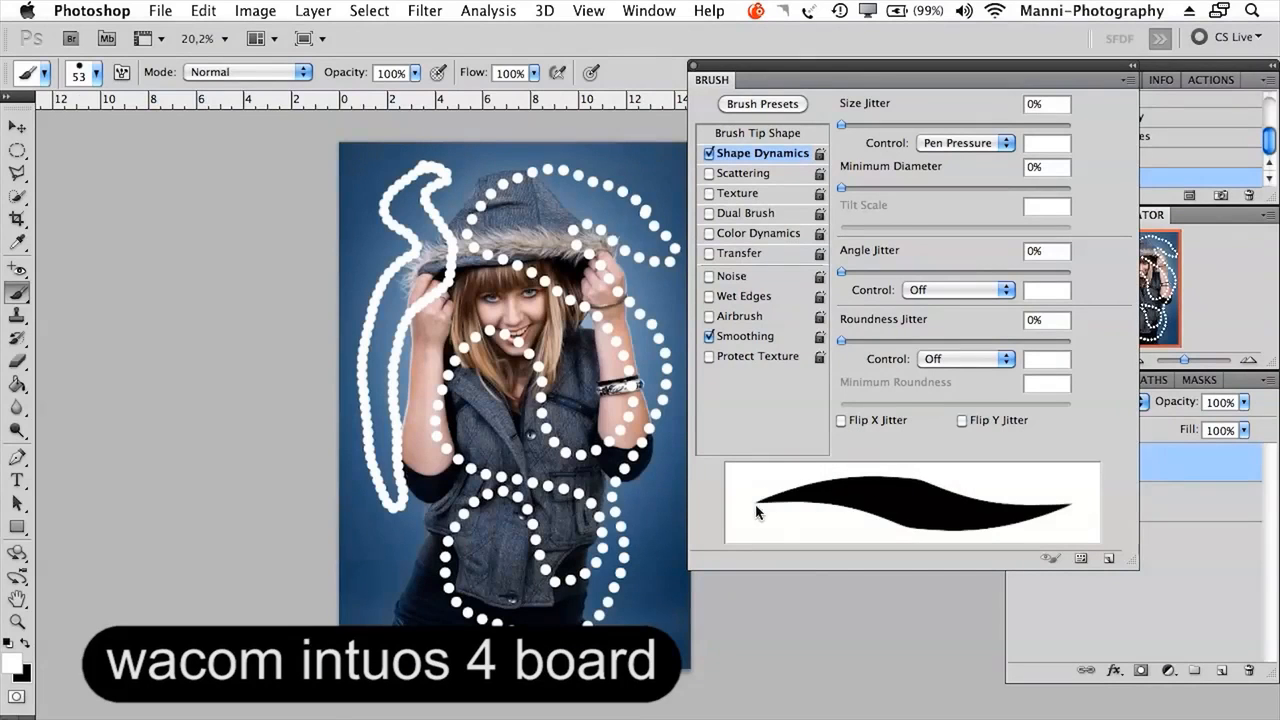
Step: Paint pressure-sensitive white strokes of varying thickness over the jacket, hood and face with a 175 px brush
left_click_drag(819, 79, 829, 79)
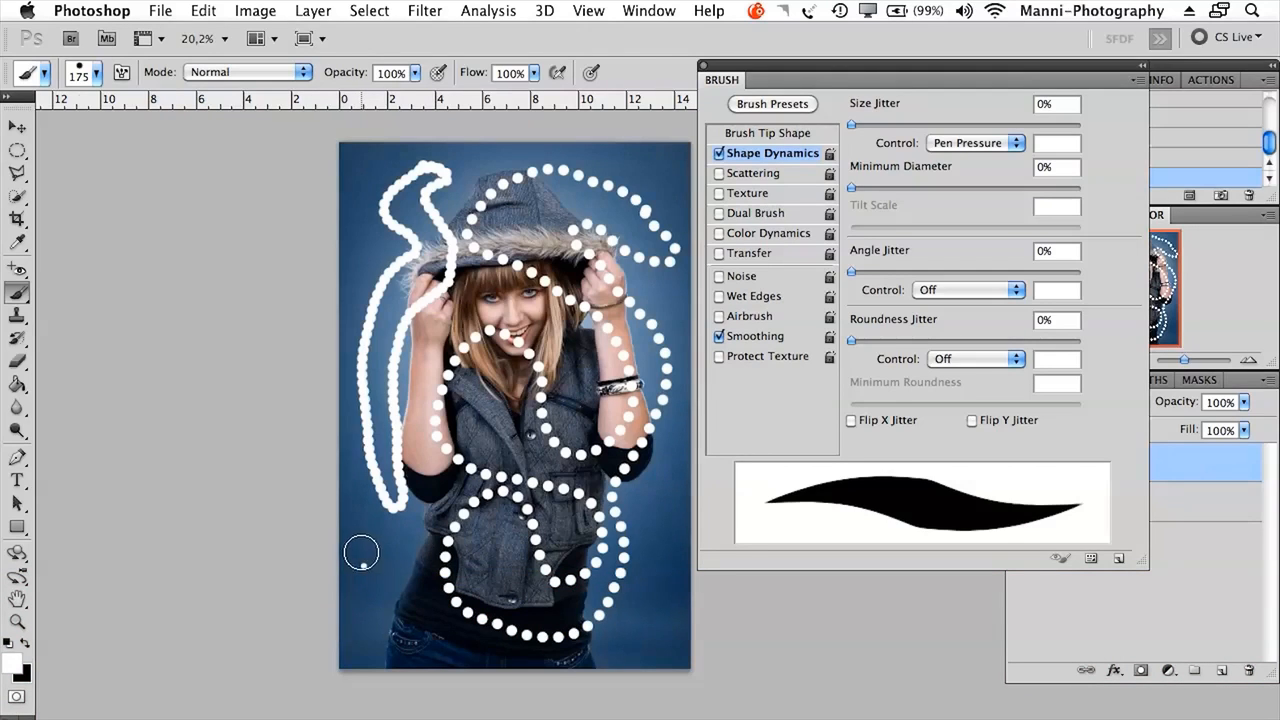
left_click_drag(390, 548, 614, 350)
left_click_drag(590, 198, 533, 280)
left_click_drag(518, 212, 483, 298)
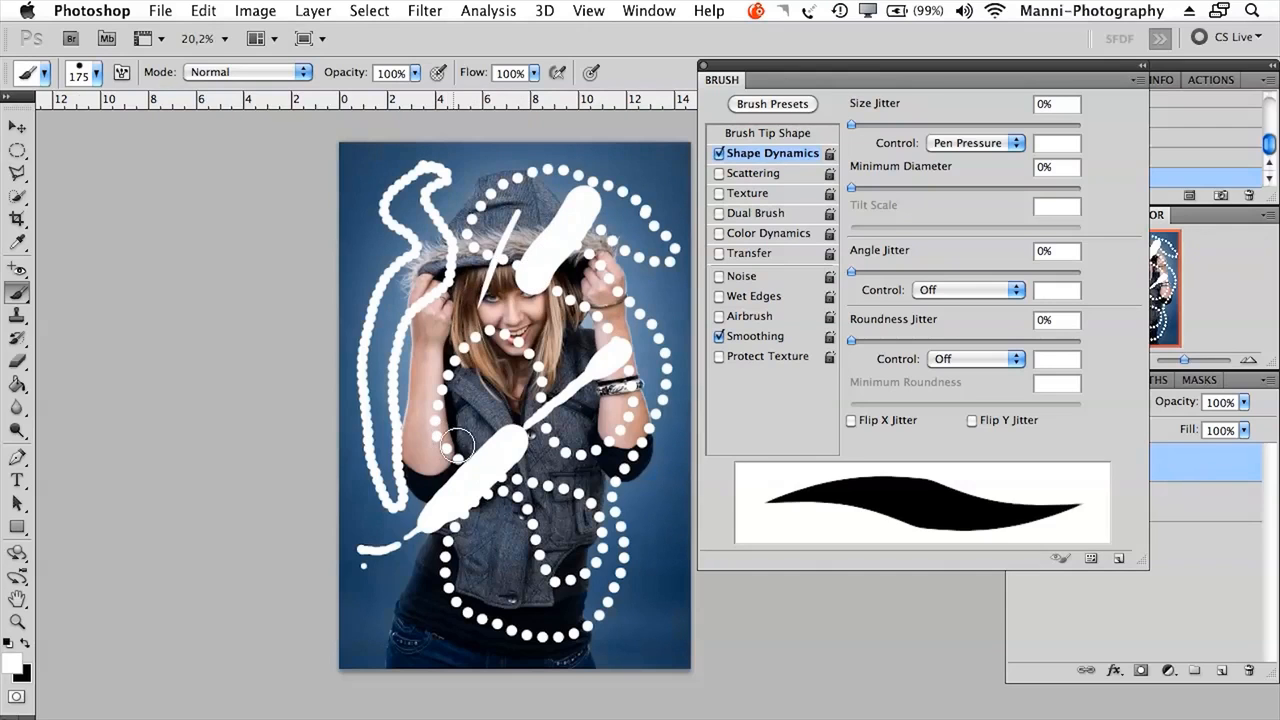
left_click_drag(592, 466, 552, 578)
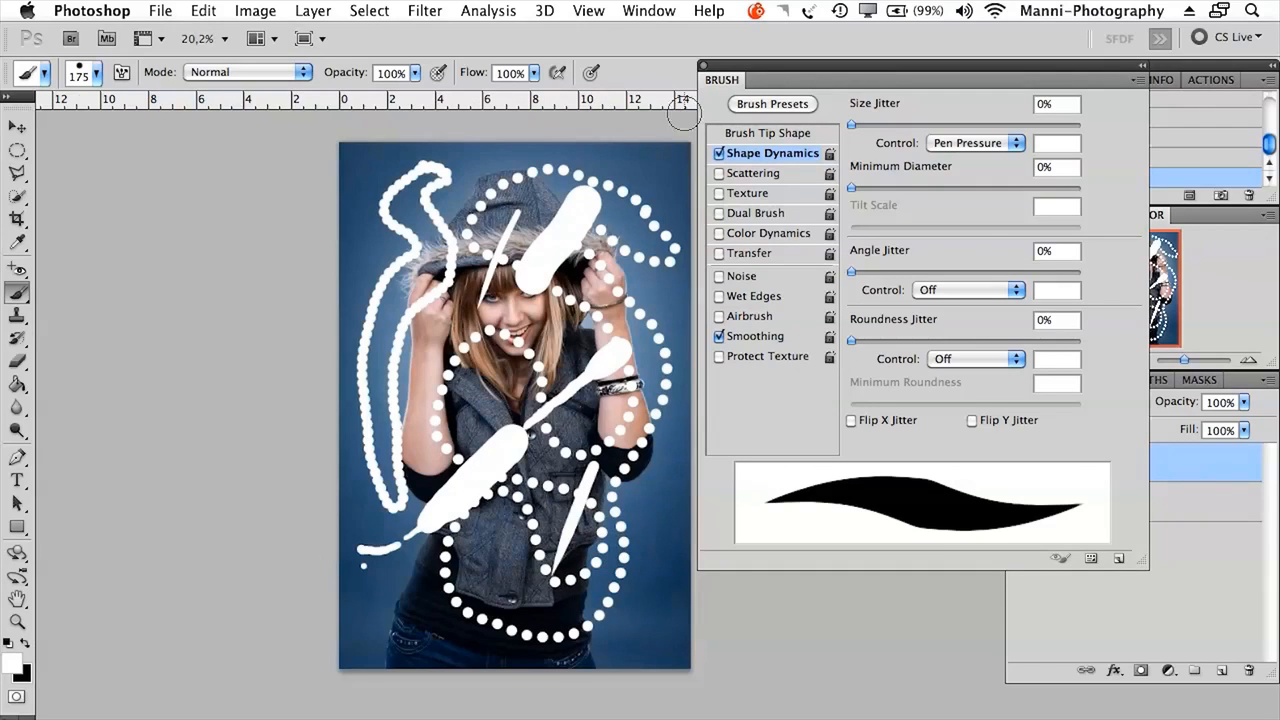
Step: Reduce the brush size to 3 px at the blue background beside the dark sleeve, keeping the brush settings clear of that area
left_click_drag(1187, 359, 1201, 360)
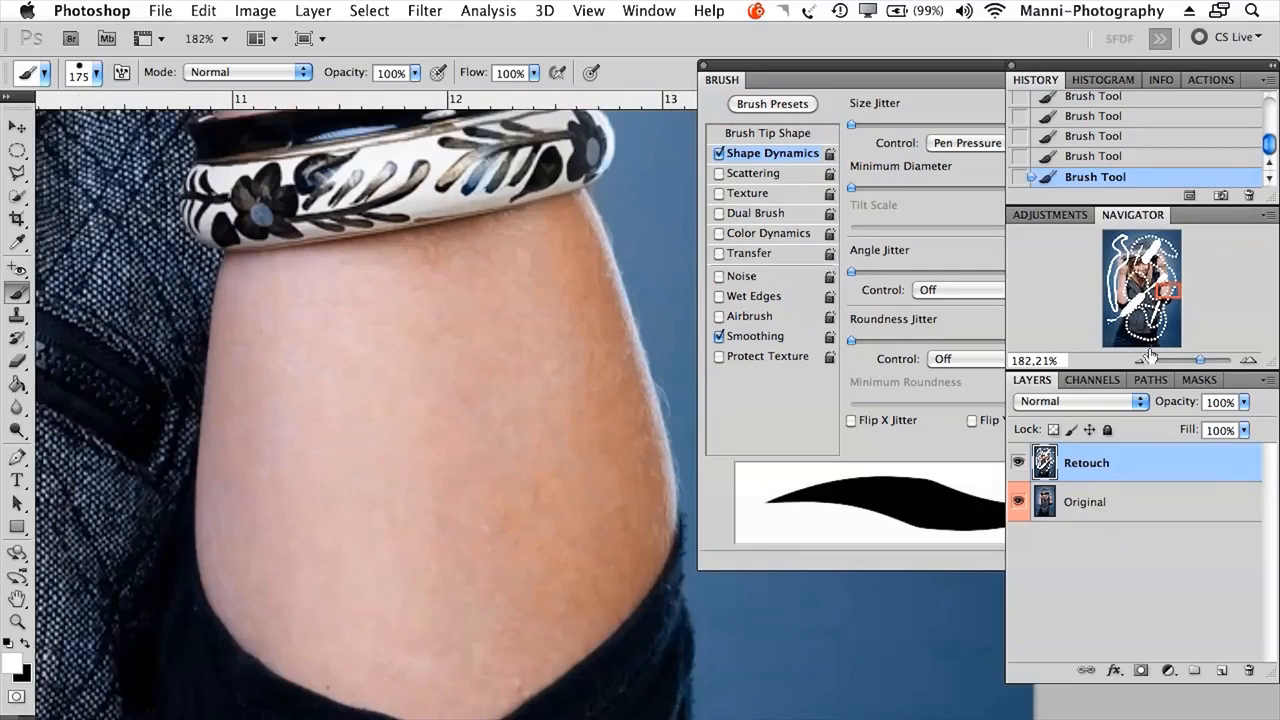
left_click_drag(509, 417, 297, 277)
key("bracketleft")
key("bracketleft")
key("bracketleft")
key("bracketleft")
key("bracketleft")
key("bracketleft")
key("bracketleft")
key("bracketleft")
key("bracketleft")
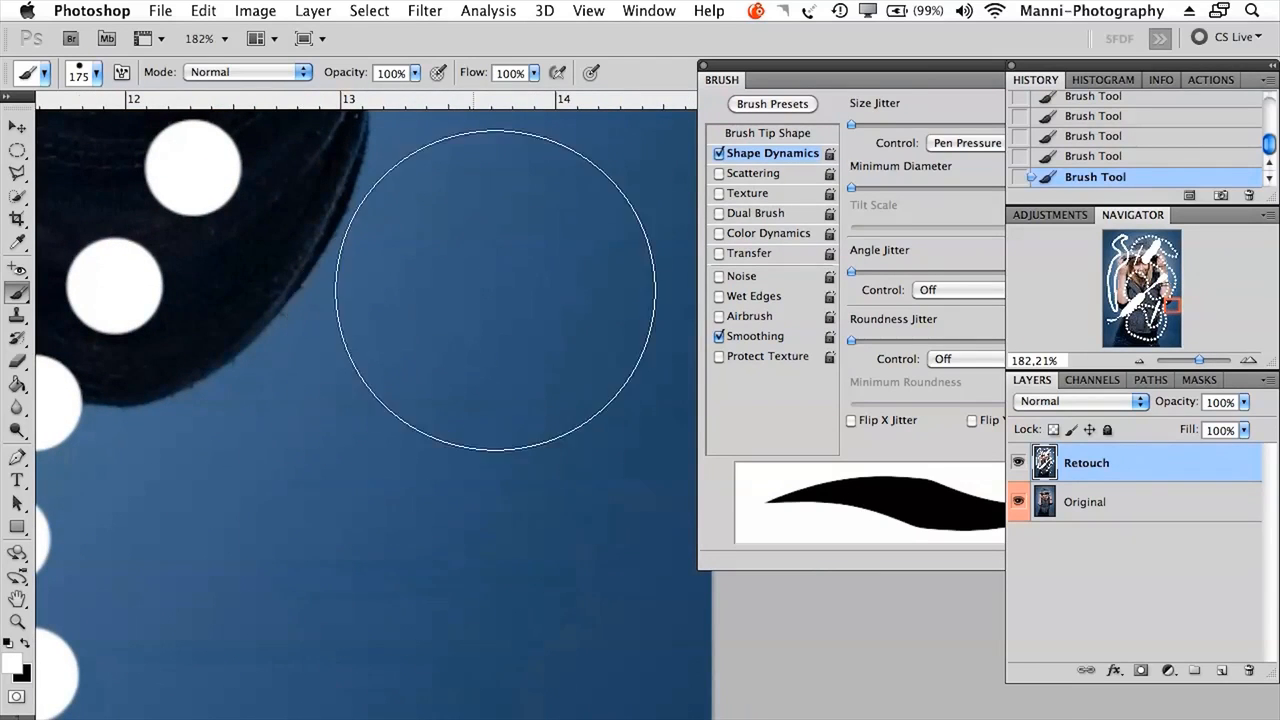
key("bracketleft")
key("bracketleft")
key("bracketleft")
key("bracketleft")
key("bracketleft")
key("bracketleft")
key("bracketleft")
key("bracketleft")
key("bracketleft")
key("bracketleft")
key("bracketleft")
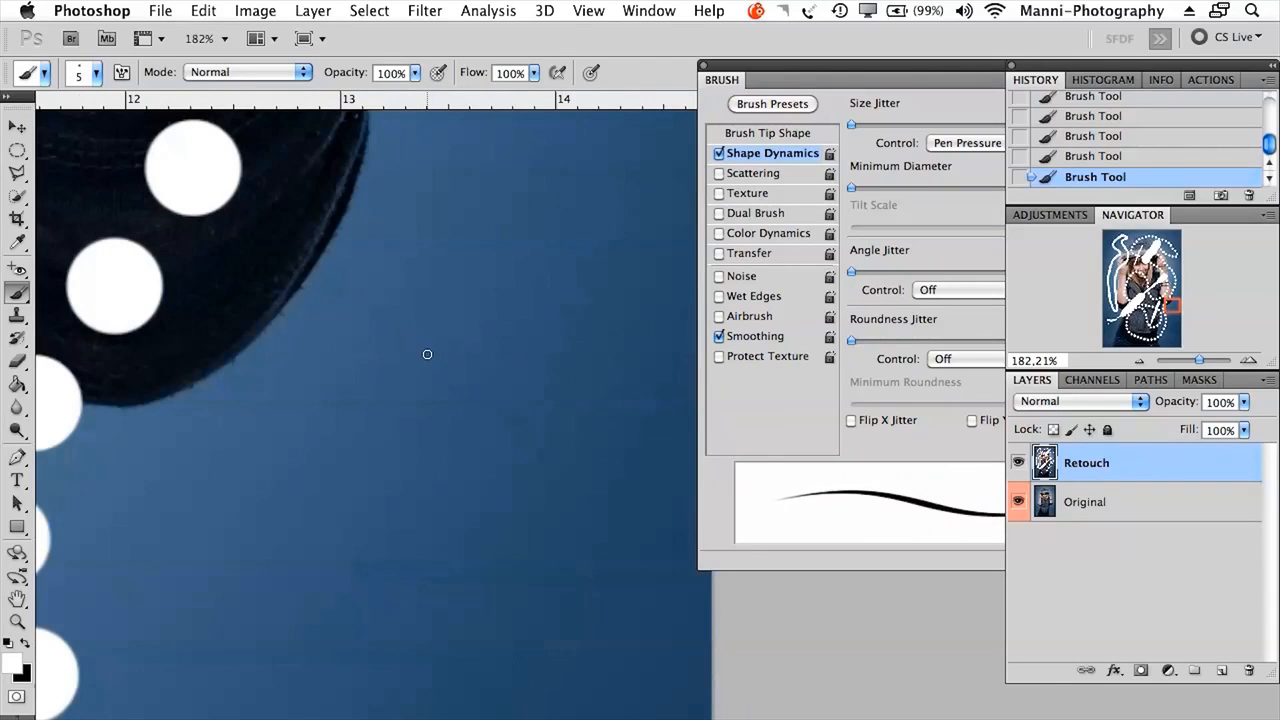
mouse_move(936, 65)
left_mouse_down()
mouse_move(908, 67)
mouse_move(1066, 50)
left_mouse_up()
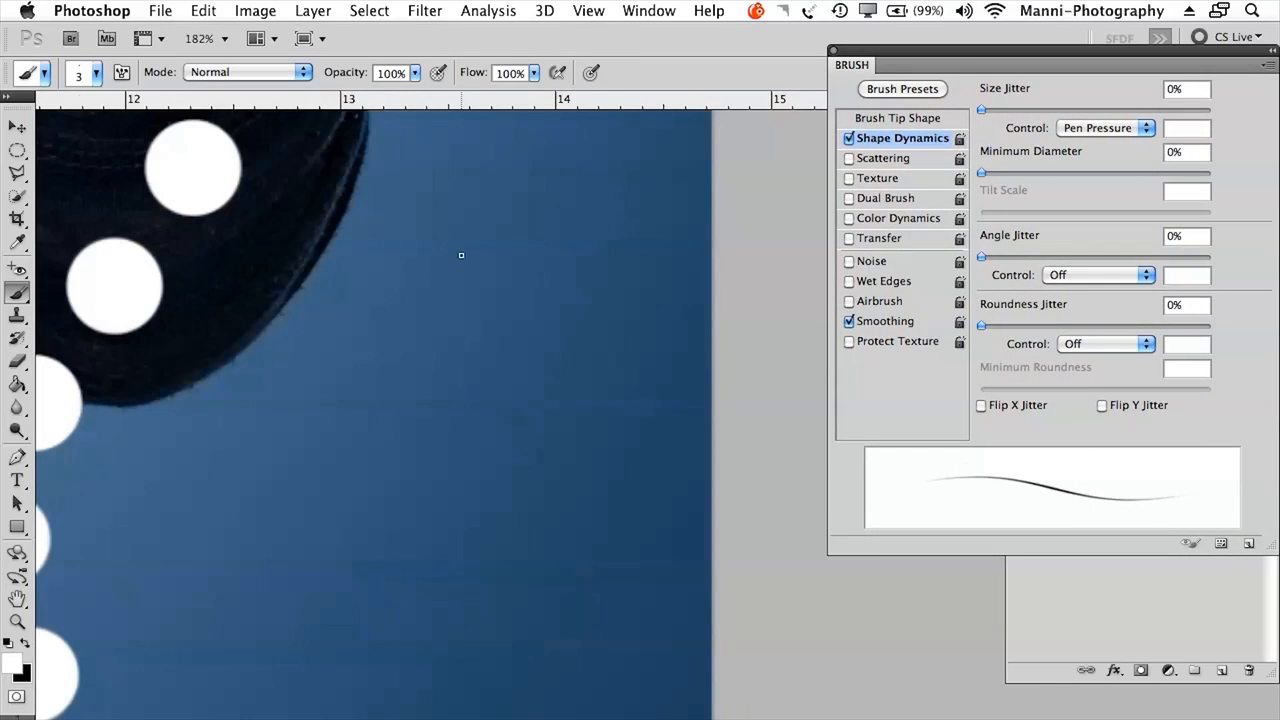
Step: Paint several thin, tapered hair-like strokes on the blue background beside the sleeve
left_click_drag(472, 216, 402, 405)
left_click_drag(500, 234, 432, 352)
mouse_move(434, 424)
left_mouse_down()
mouse_move(506, 230)
mouse_move(410, 476)
left_mouse_up()
mouse_move(539, 183)
left_mouse_down()
mouse_move(570, 385)
mouse_move(433, 625)
left_mouse_up()
mouse_move(524, 146)
left_mouse_down()
mouse_move(484, 306)
mouse_move(568, 545)
left_mouse_up()
Step: Set the brush size to 1 px and add a cluster of finer hair strokes next to the existing ones
key("bracketleft")
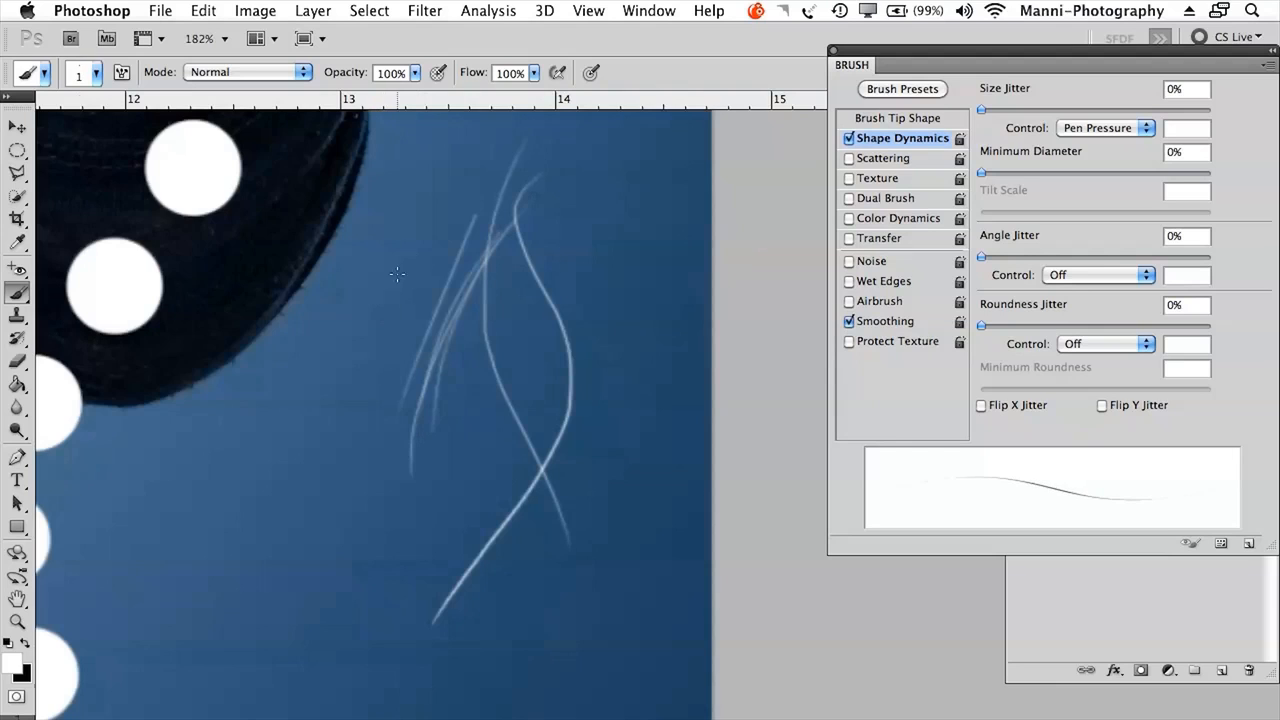
left_click_drag(398, 280, 357, 440)
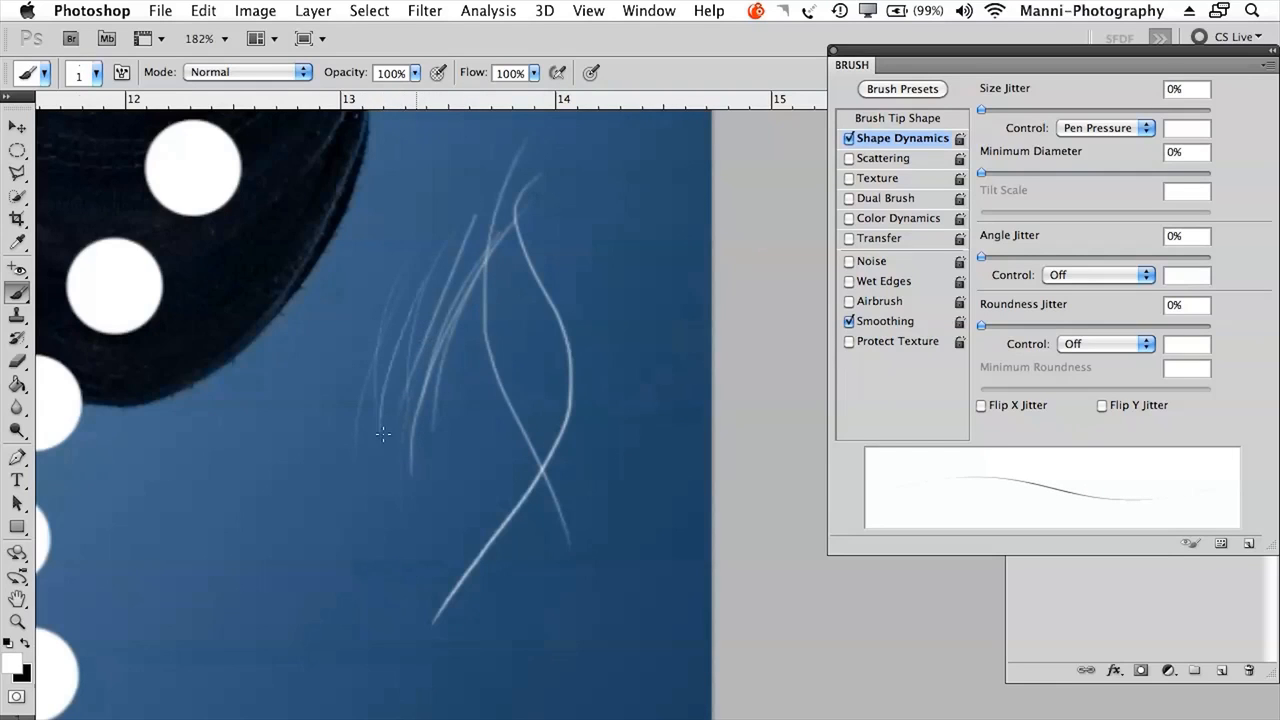
left_click_drag(421, 329, 411, 428)
left_click_drag(440, 306, 416, 412)
left_click_drag(472, 258, 427, 414)
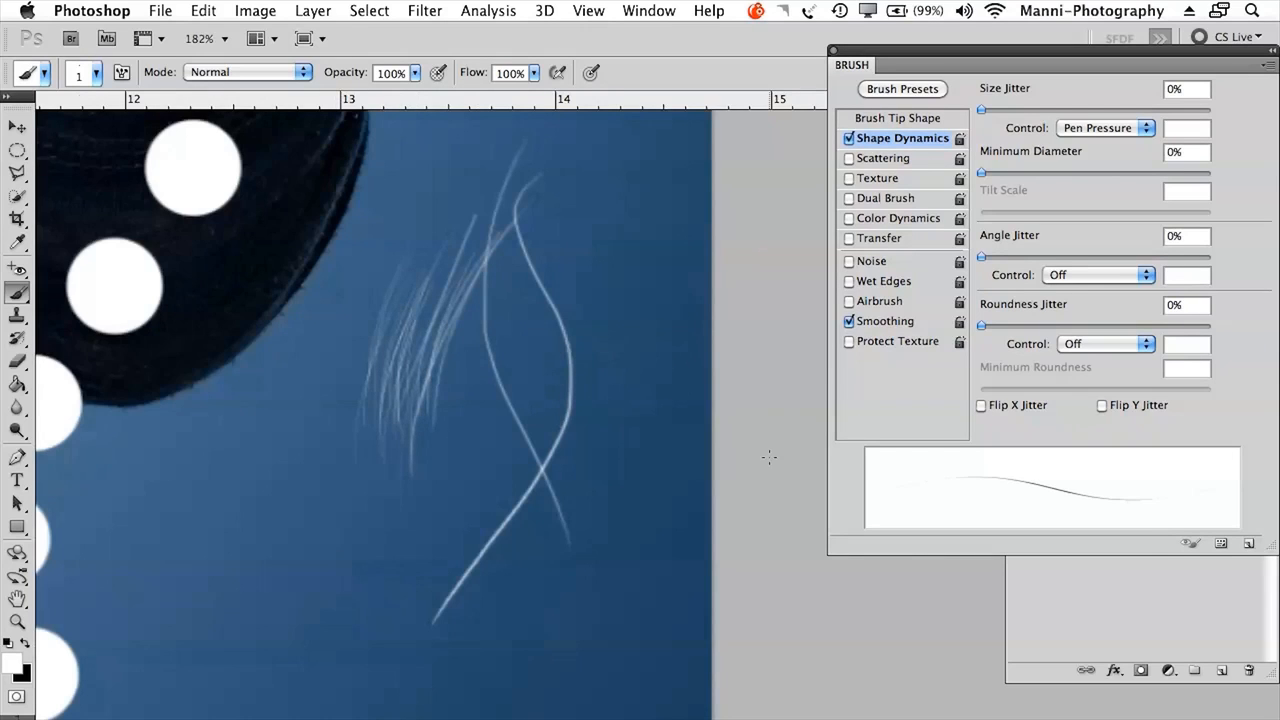
Step: Move the brush settings aside, vary the brush size up and down to compare stroke previews, finish at 15 px, and close the settings
mouse_move(919, 55)
left_mouse_down()
mouse_move(977, 55)
mouse_move(798, 44)
mouse_move(788, 55)
left_mouse_up()
mouse_move(879, 58)
left_mouse_down()
mouse_move(876, 47)
mouse_move(833, 51)
left_mouse_up()
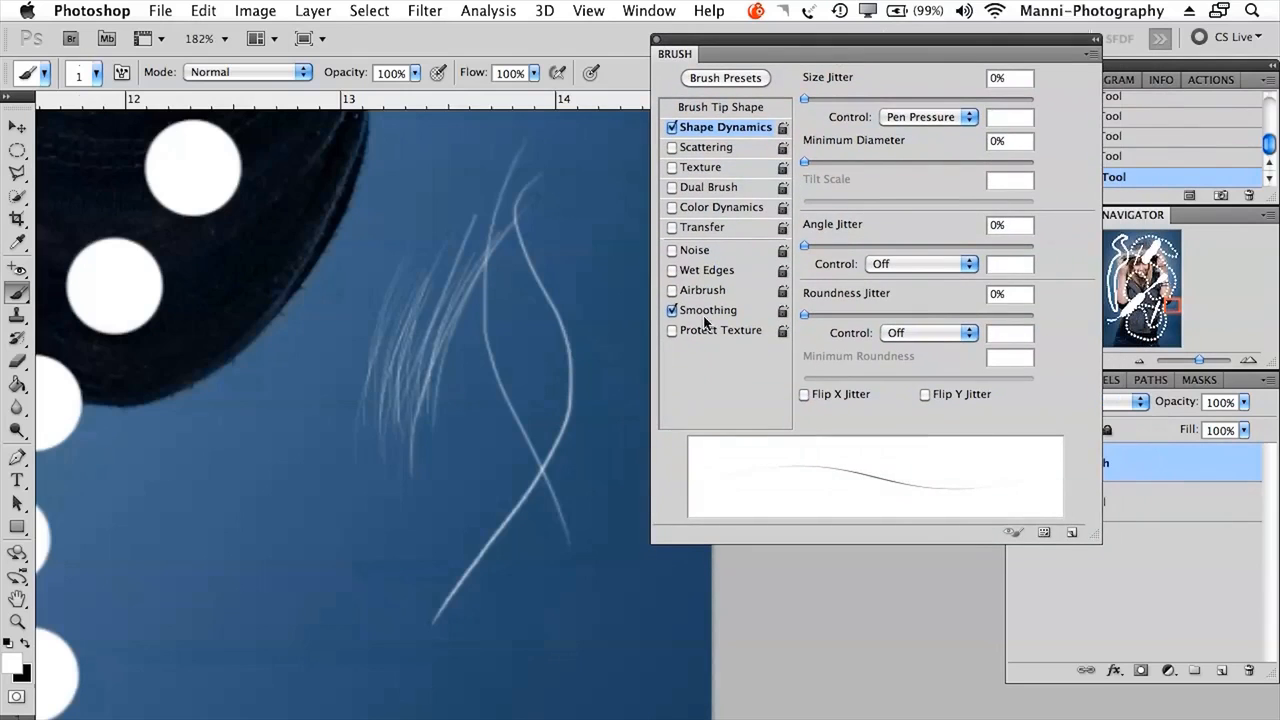
left_click_drag(952, 55, 932, 56)
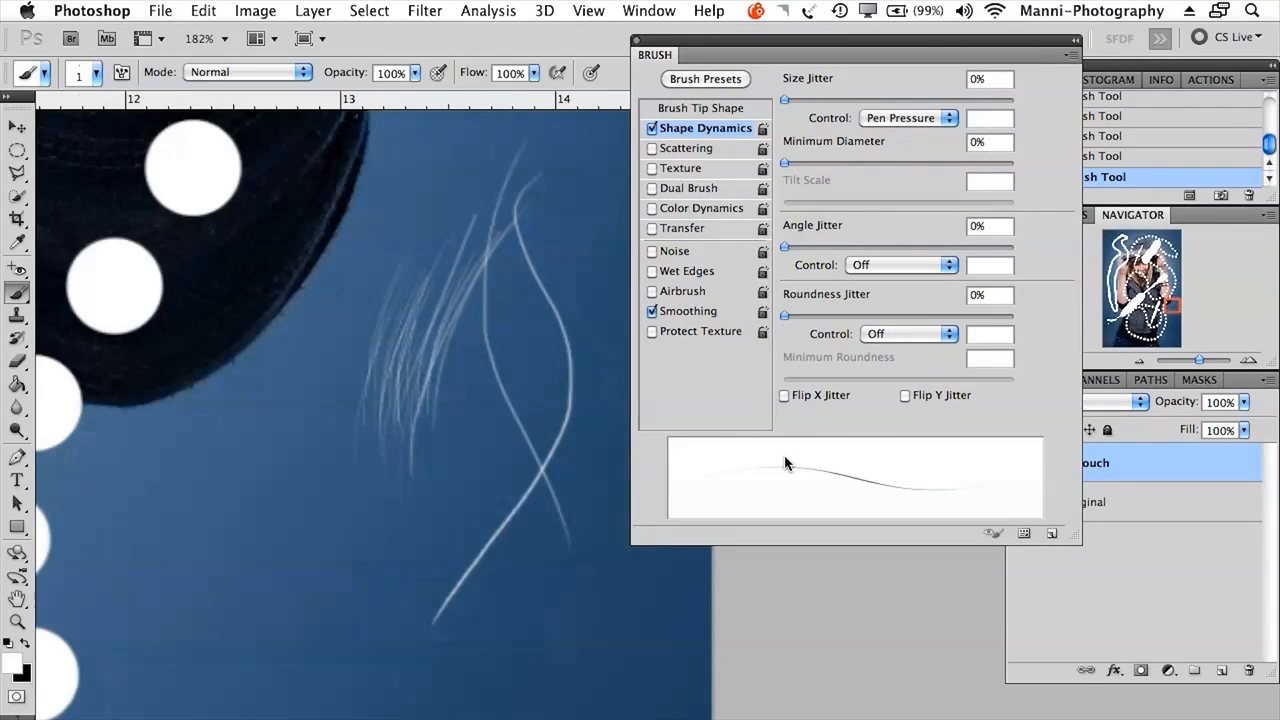
key("bracketright")
key("bracketright")
key("bracketright")
key("bracketright")
key("bracketright")
key("bracketright")
key("bracketright")
key("bracketright")
key("bracketright")
key("bracketright")
key("bracketright")
key("bracketright")
key("bracketright")
key("bracketright")
key("bracketleft")
key("bracketleft")
key("bracketleft")
key("bracketleft")
key("bracketleft")
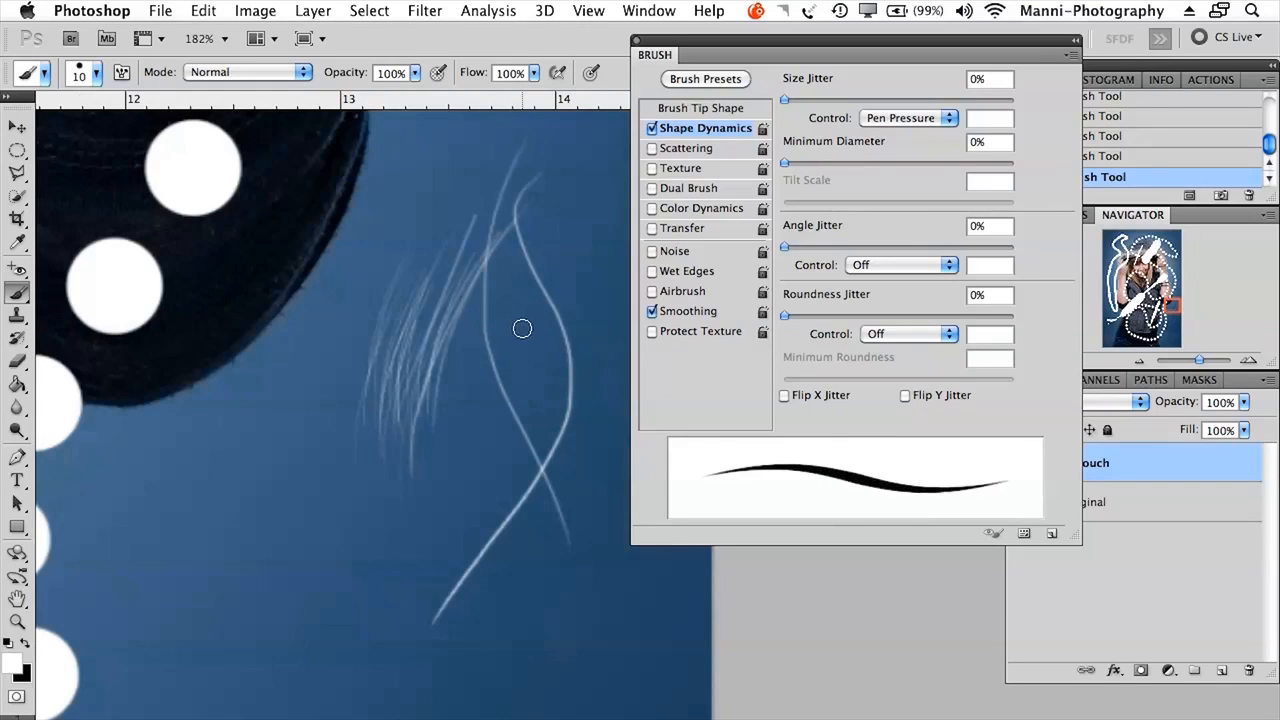
key("bracketright")
key("bracketright")
key("bracketright")
key("bracketright")
key("bracketright")
key("bracketright")
key("bracketright")
key("bracketleft")
key("bracketleft")
key("bracketleft")
key("bracketleft")
key("bracketleft")
key("bracketleft")
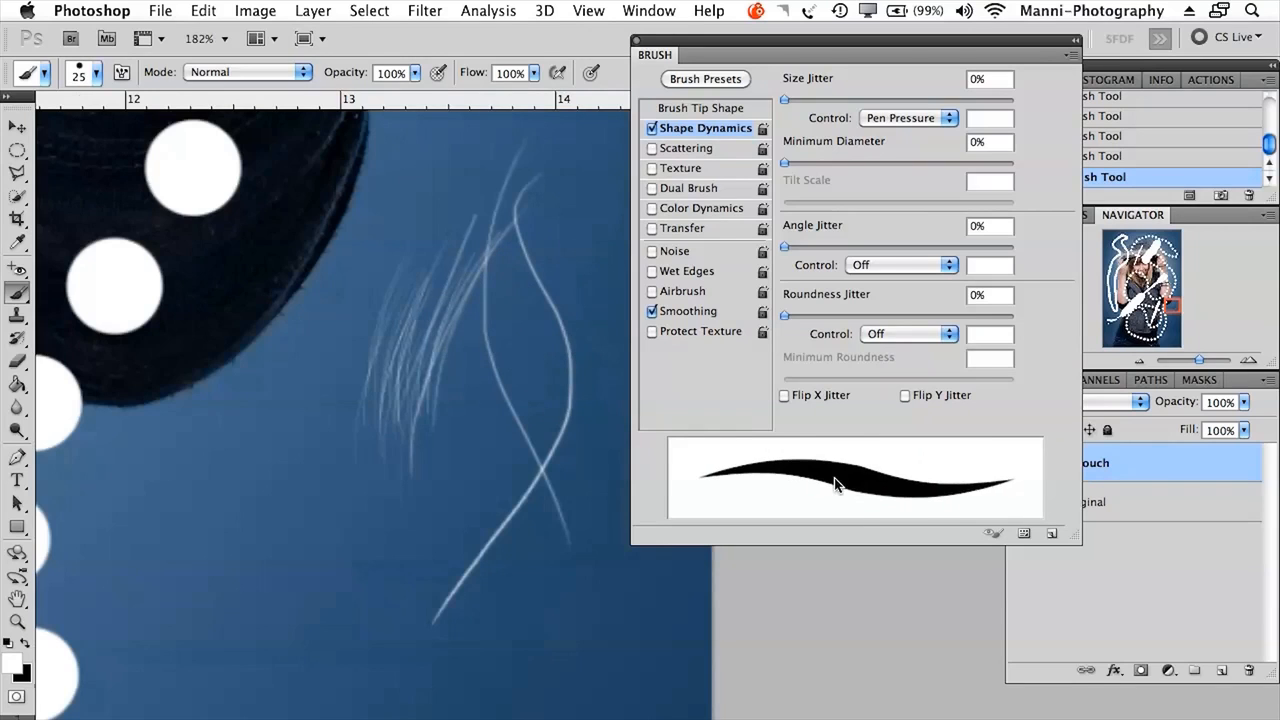
key("bracketleft")
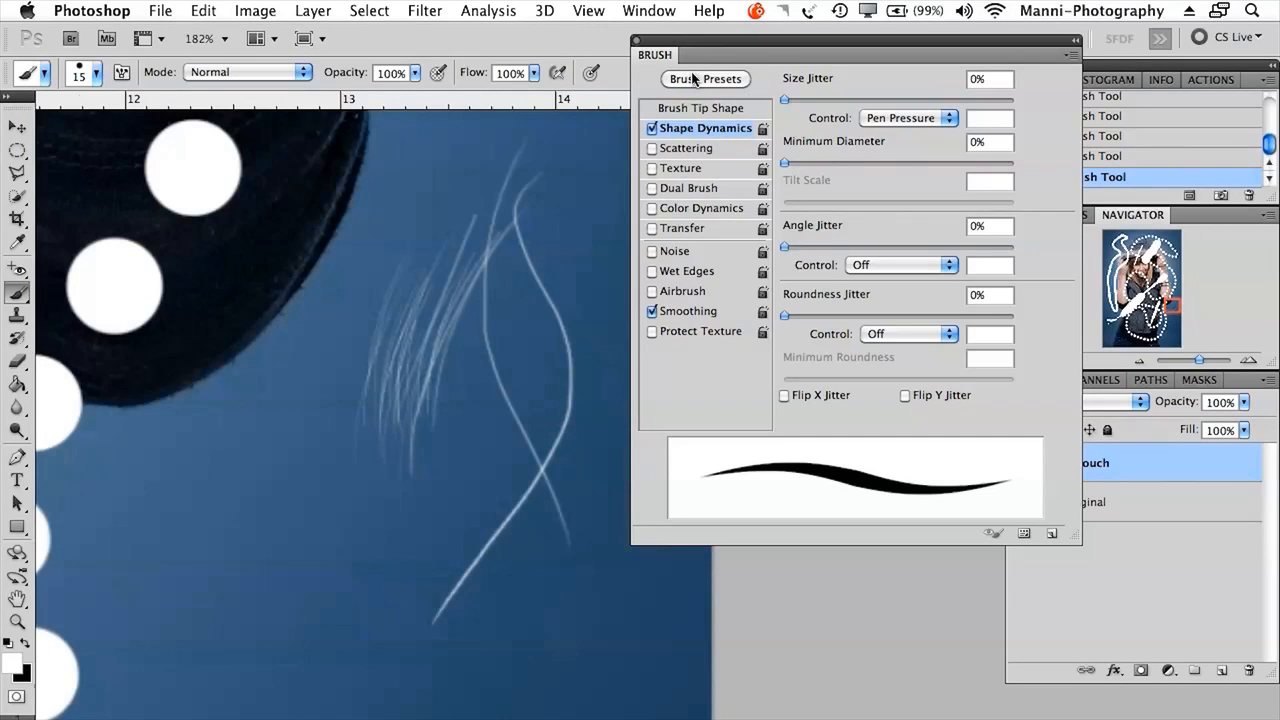
left_click(636, 42)
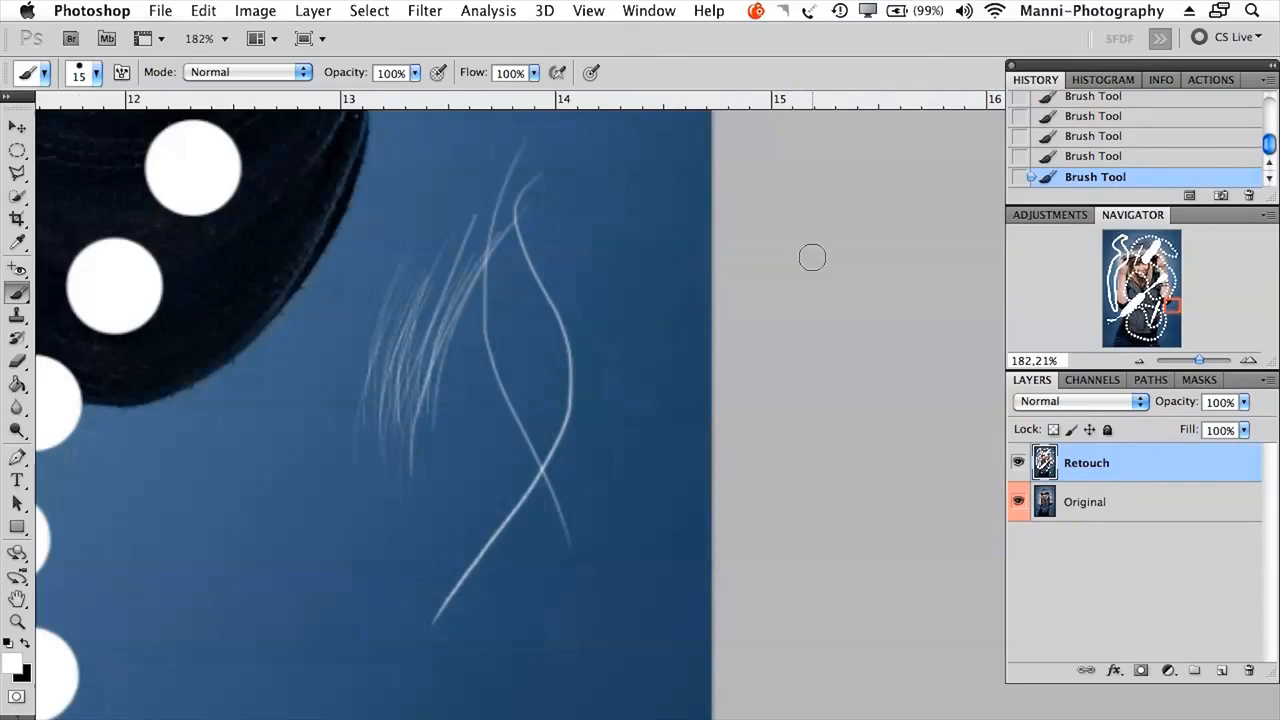
Step: Delete the Retouch layer with its painted strokes and add a new empty layer above Original
left_click_drag(1201, 357, 1188, 358)
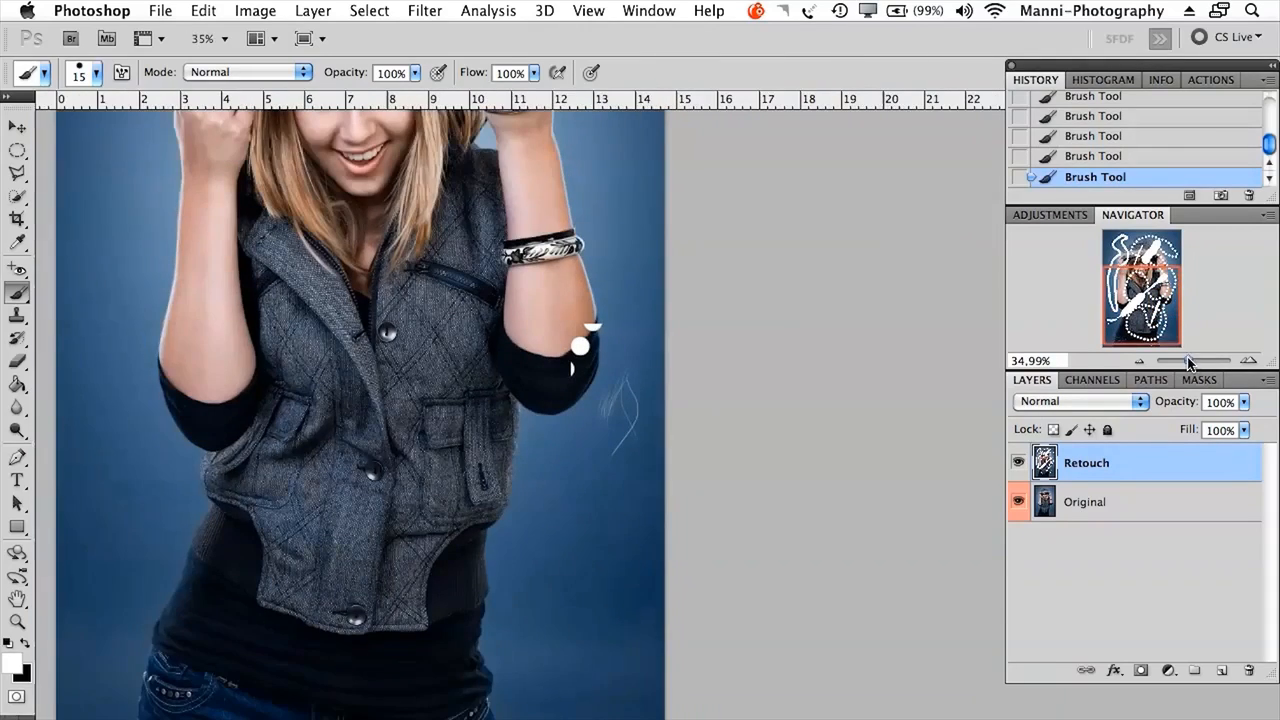
left_click_drag(537, 410, 628, 447)
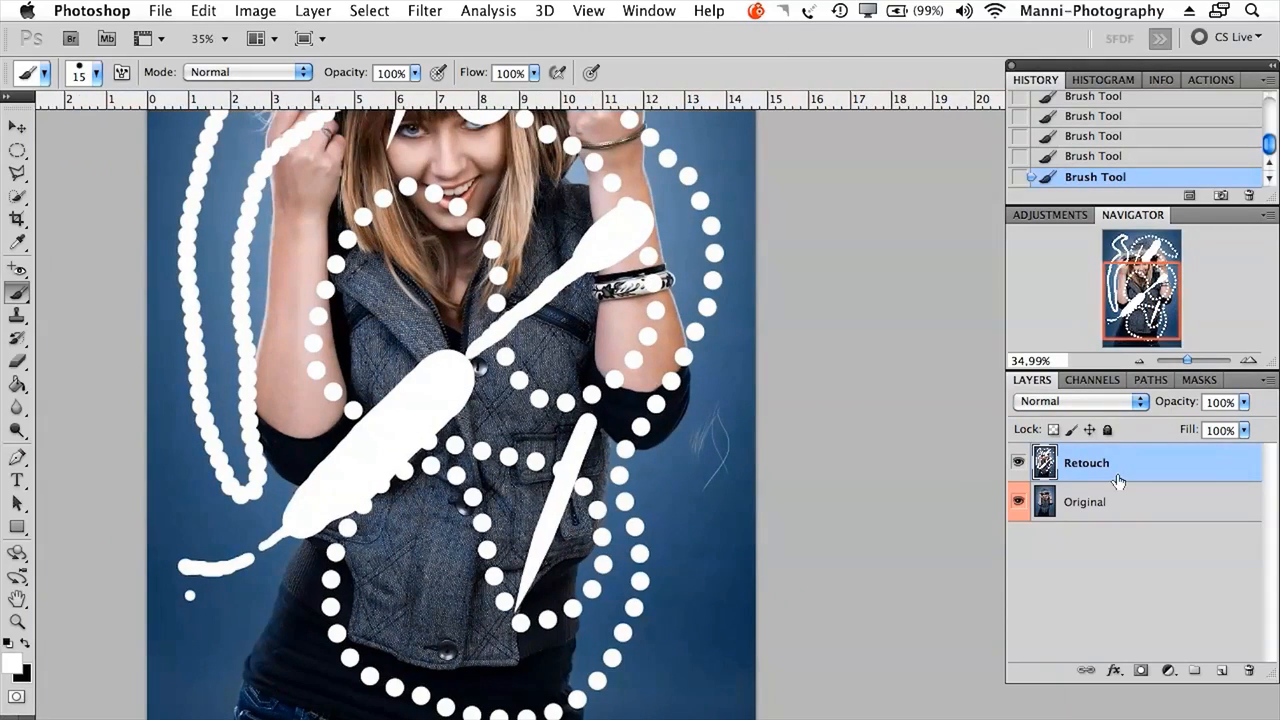
key("Delete")
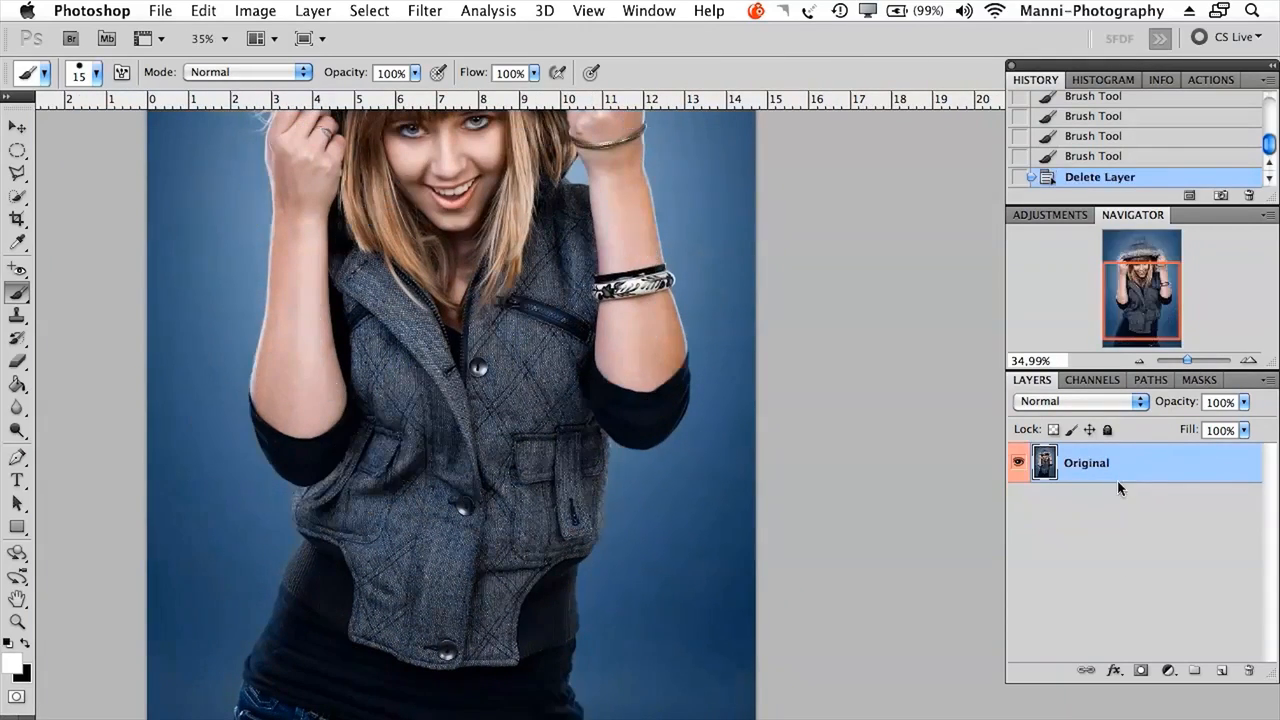
left_click(1219, 670)
left_click_drag(511, 246, 525, 327)
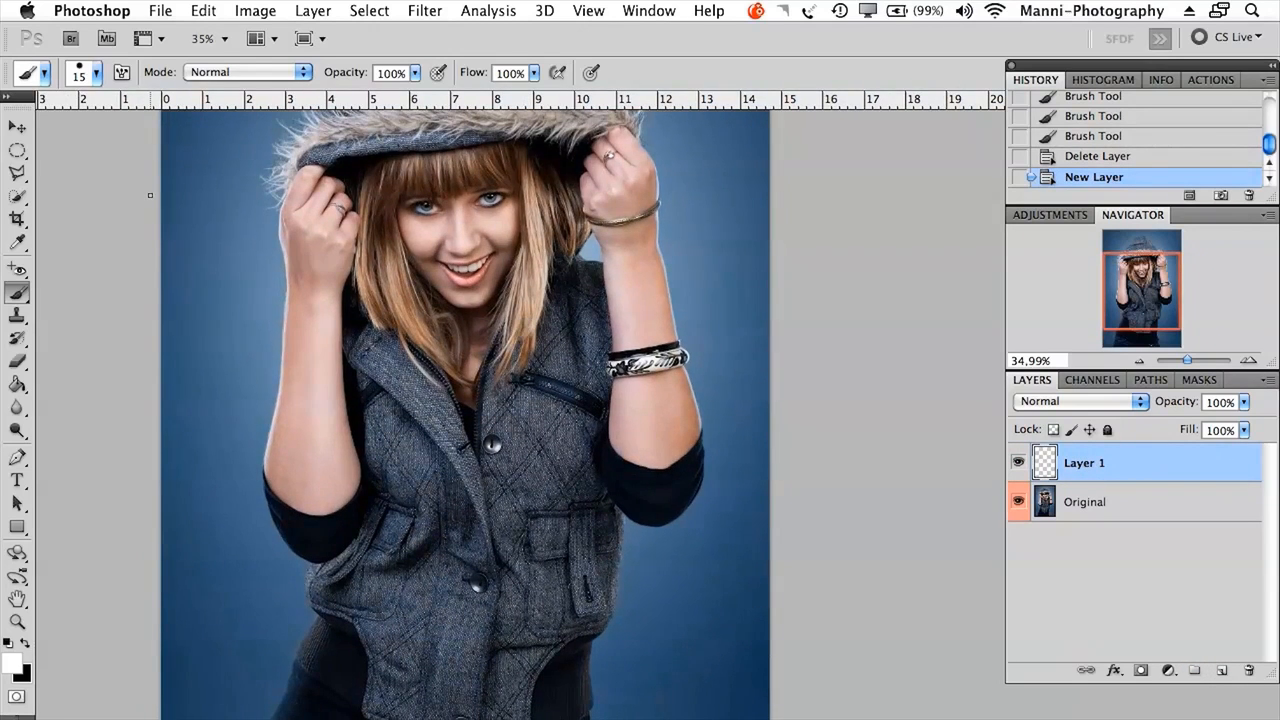
Step: Switch to the Pencil tool and set its size to 175 px over the blue background beside the hood
left_click_drag(17, 292, 132, 311)
left_click(127, 310)
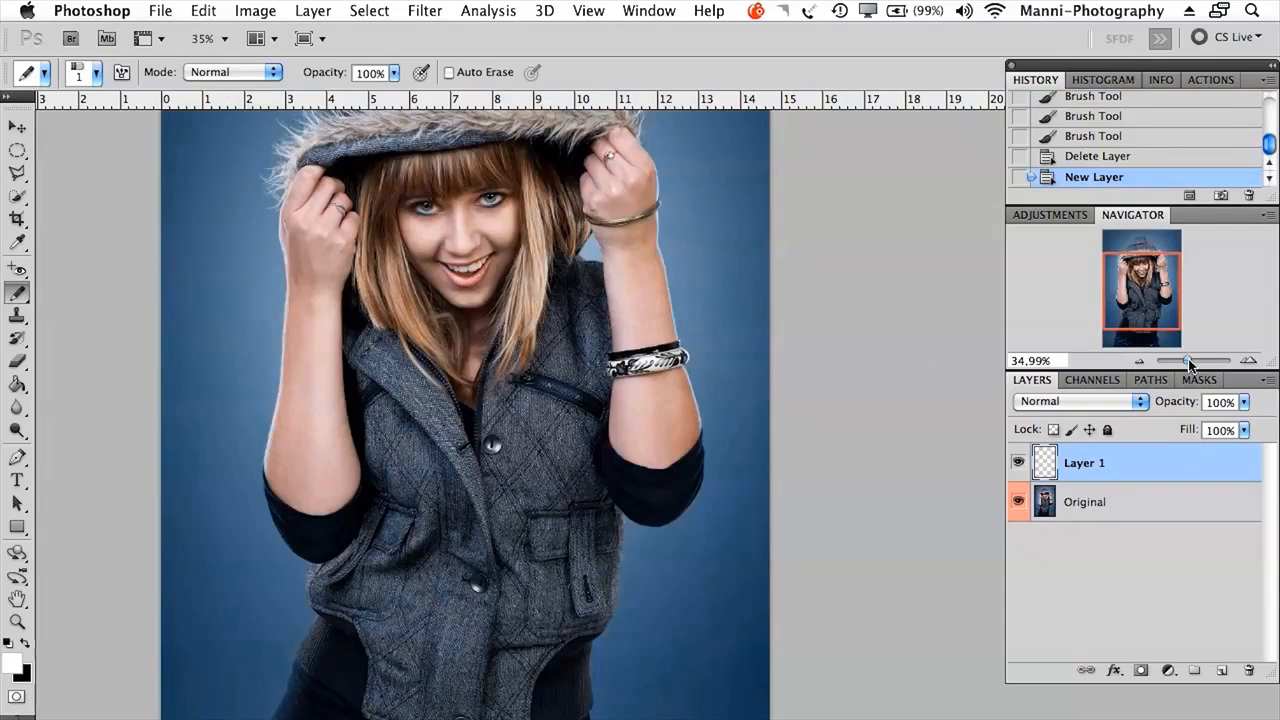
left_click_drag(1187, 360, 1193, 360)
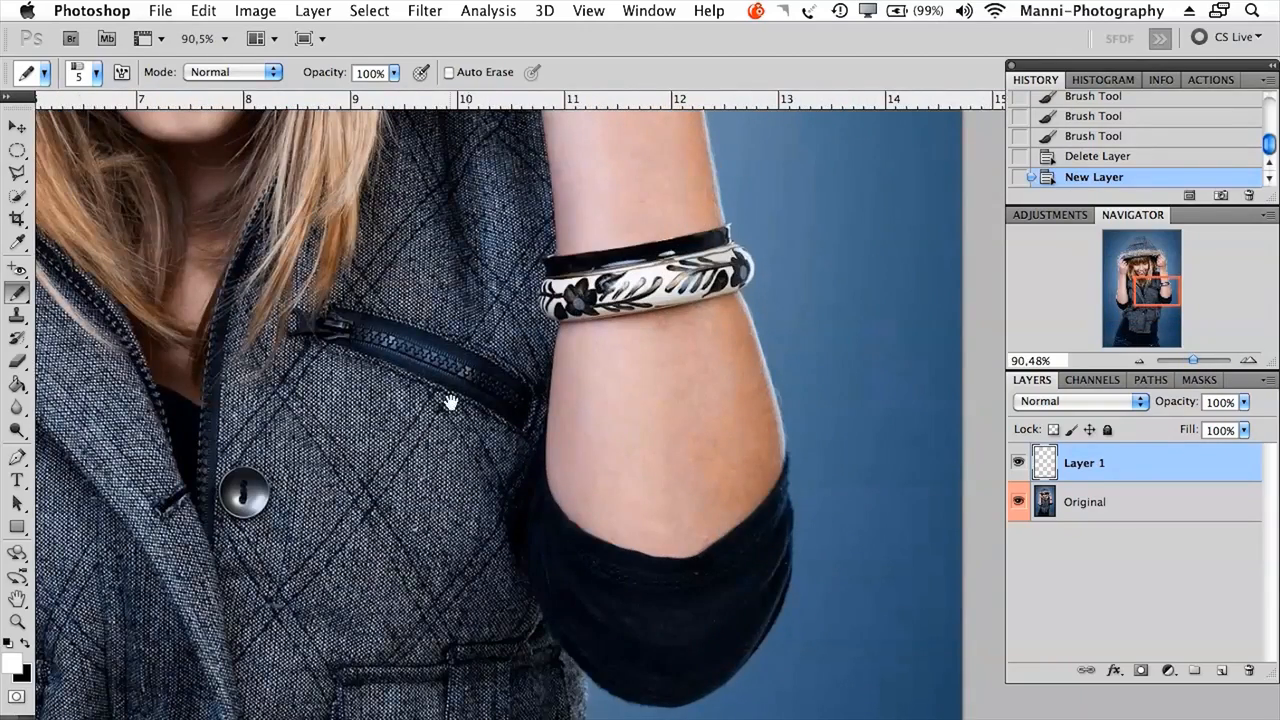
left_click_drag(451, 402, 737, 500)
left_click_drag(320, 325, 413, 717)
left_click_drag(678, 304, 568, 568)
key("bracketright")
key("bracketright")
key("bracketright")
key("bracketright")
key("bracketright")
key("bracketright")
key("bracketright")
key("bracketright")
key("bracketright")
key("bracketright")
key("bracketright")
key("bracketright")
key("bracketright")
key("bracketright")
key("bracketright")
key("bracketright")
key("bracketright")
key("bracketleft")
key("bracketleft")
key("bracketleft")
key("bracketleft")
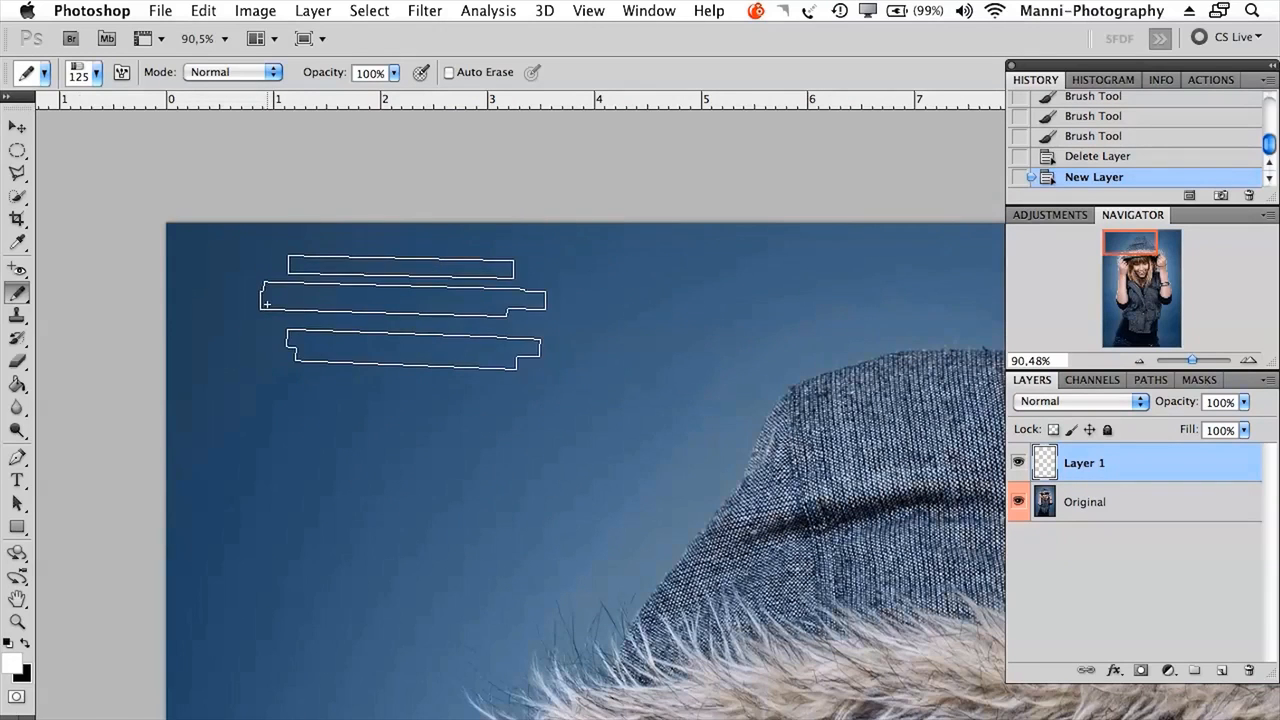
key("bracketright")
key("bracketright")
key("bracketright")
key("bracketright")
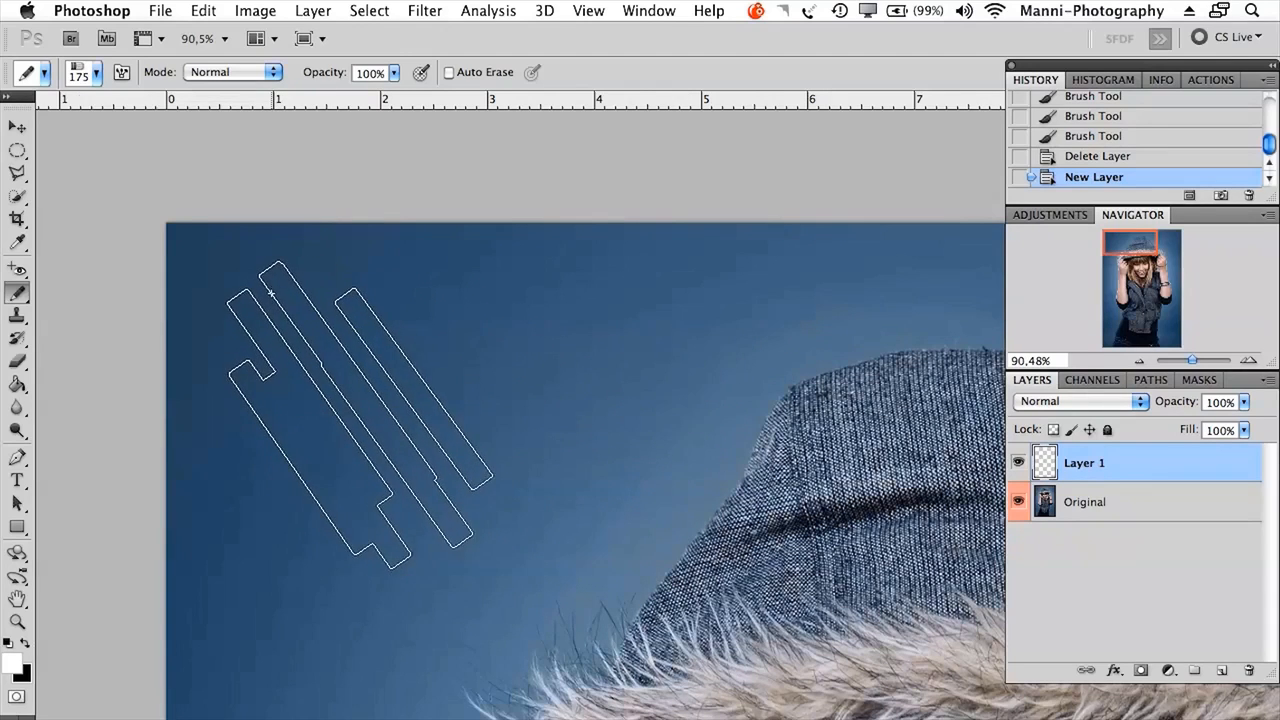
Step: Paint broad, hard-edged white pencil strokes over the blue background at the portrait's upper-left corner, reaching the hood's edge
mouse_move(271, 296)
left_mouse_down()
mouse_move(283, 299)
mouse_move(275, 280)
mouse_move(288, 288)
left_mouse_up()
left_click(502, 267)
mouse_move(523, 343)
left_mouse_down()
mouse_move(471, 305)
mouse_move(449, 381)
left_mouse_up()
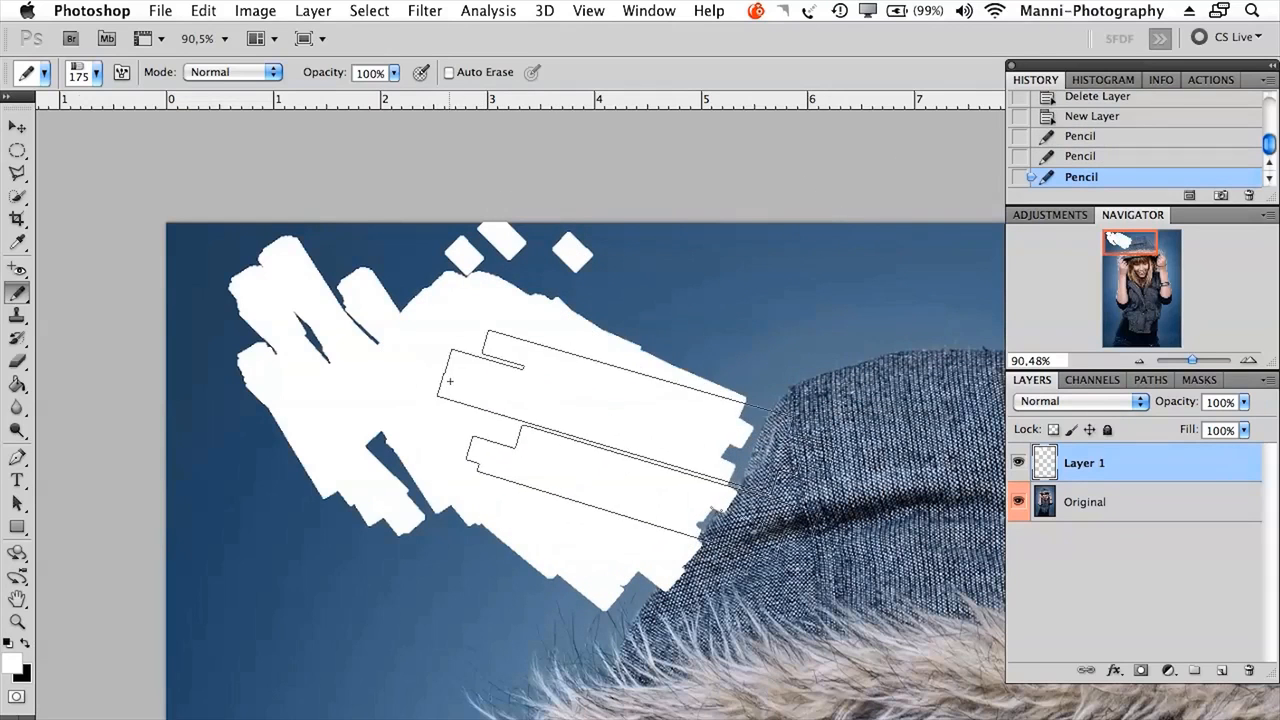
left_click(523, 321)
Step: Reduce the pencil size to 6 px and draw thin white squiggles on the blue background above and beside the hood
key("bracketleft")
key("bracketleft")
key("bracketleft")
key("bracketleft")
key("bracketleft")
key("bracketleft")
key("bracketleft")
key("bracketleft")
key("bracketleft")
key("bracketleft")
key("bracketleft")
key("bracketleft")
key("bracketleft")
key("bracketleft")
key("bracketleft")
key("bracketleft")
key("bracketleft")
key("bracketleft")
key("bracketleft")
key("bracketleft")
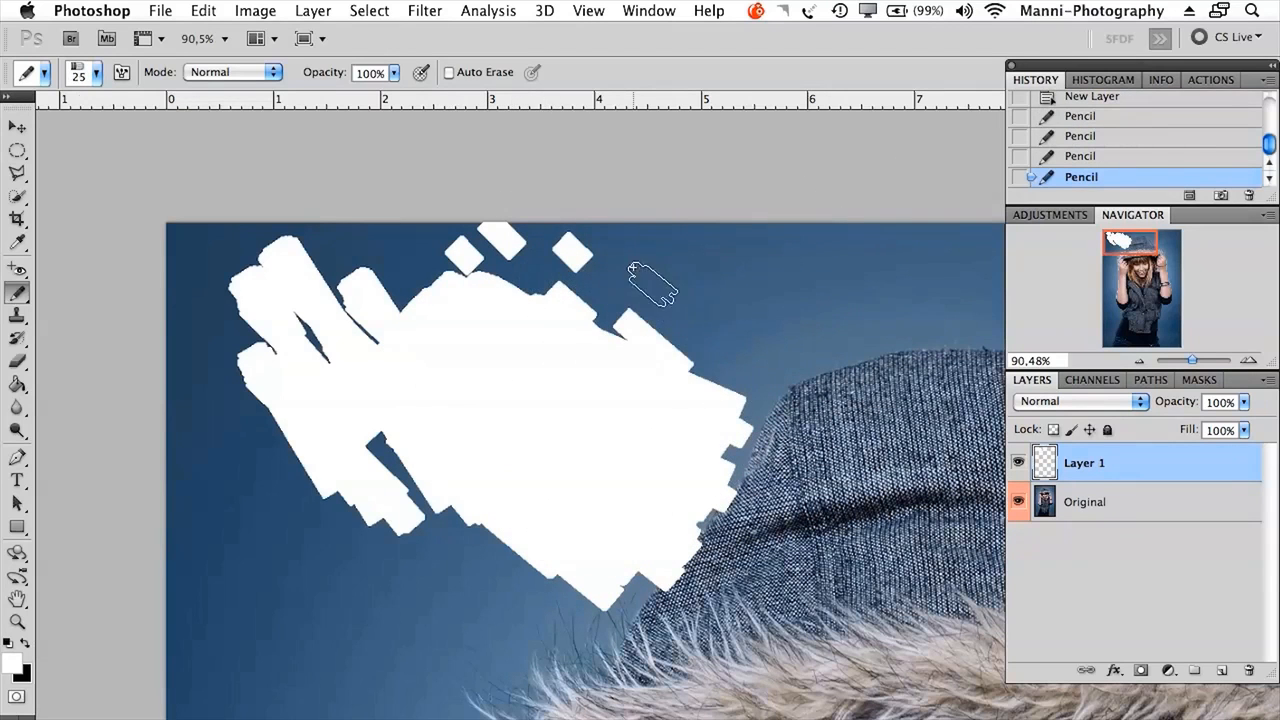
mouse_move(636, 277)
left_mouse_down()
mouse_move(680, 256)
mouse_move(709, 288)
mouse_move(815, 297)
left_mouse_up()
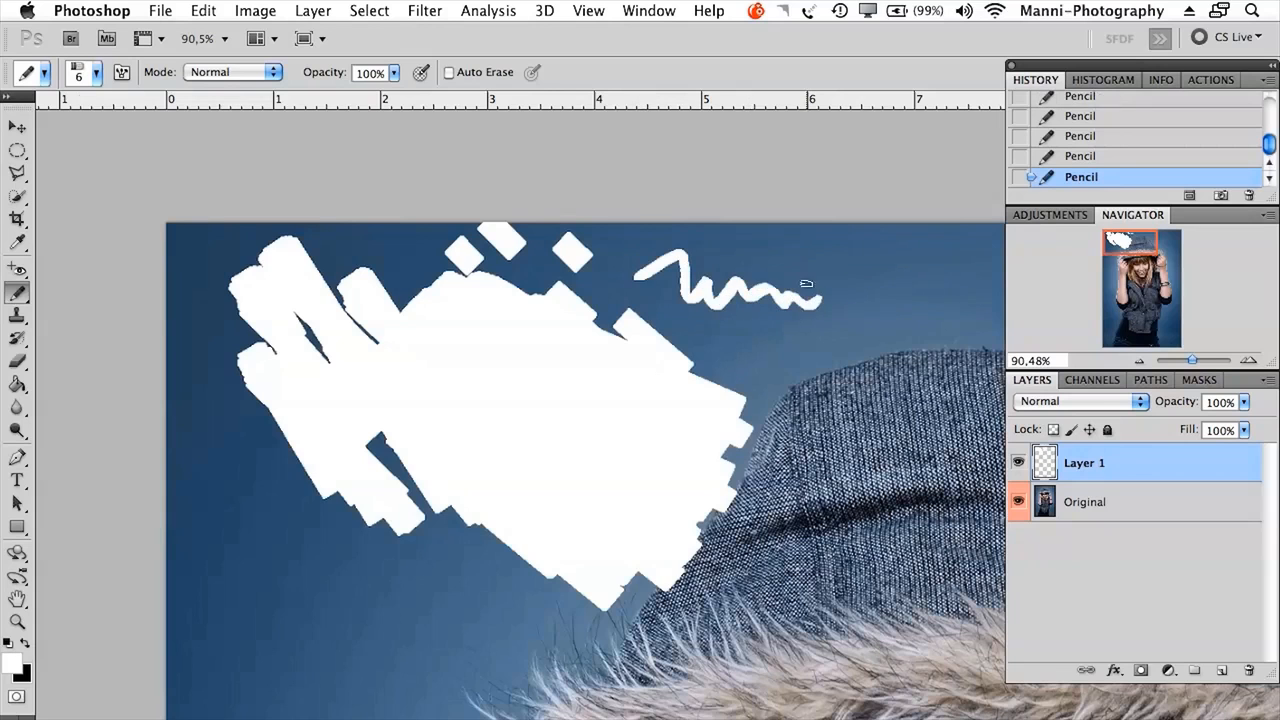
scroll(394, 495, "right", 8)
mouse_move(566, 298)
left_mouse_down()
mouse_move(654, 268)
mouse_move(755, 307)
mouse_move(813, 307)
mouse_move(789, 330)
mouse_move(820, 361)
mouse_move(830, 325)
left_mouse_up()
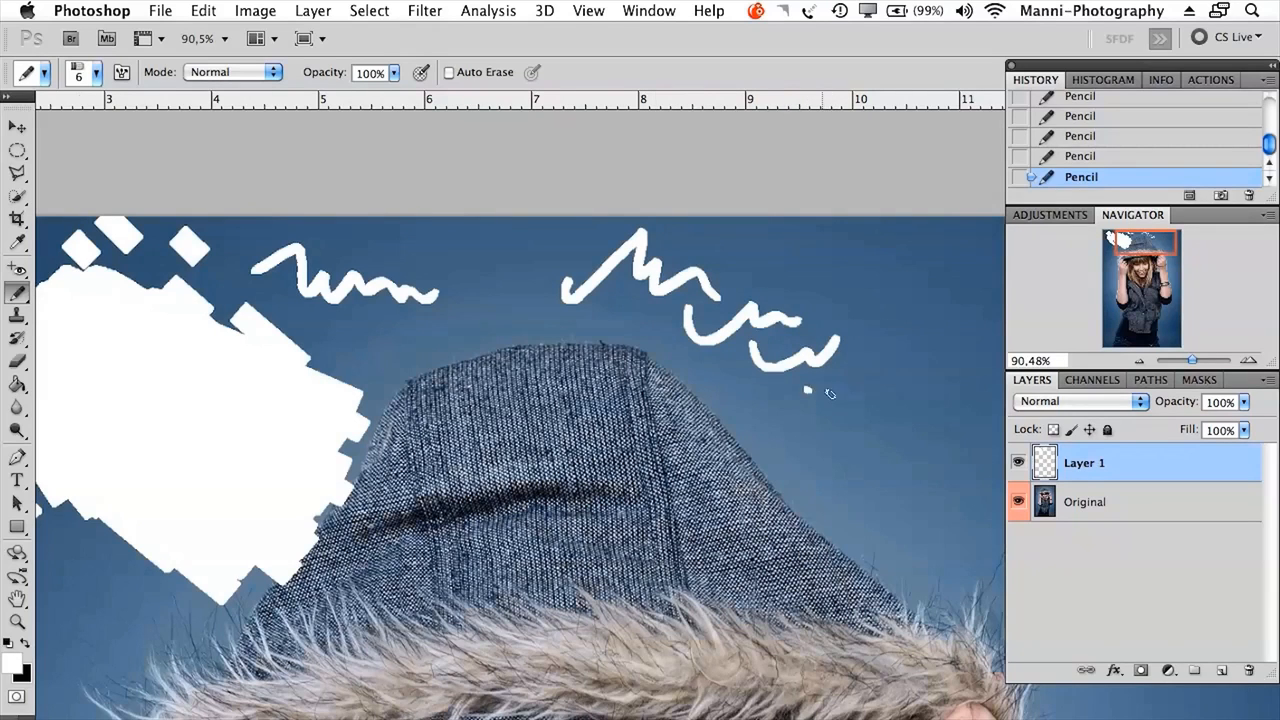
left_click_drag(807, 390, 874, 391)
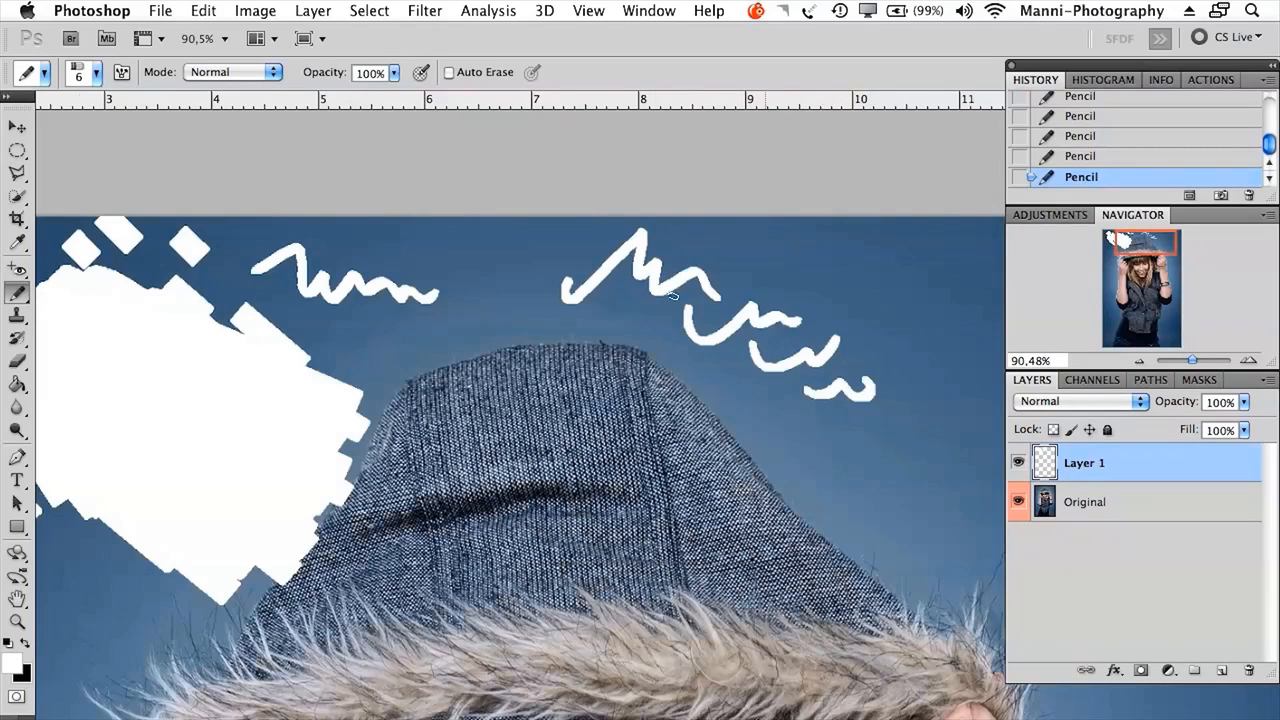
Step: Enlarge the brush preset picker to show all tips and choose the 29 px outlined star for the pencil
right_click(28, 72)
right_click(134, 140)
left_click(94, 76)
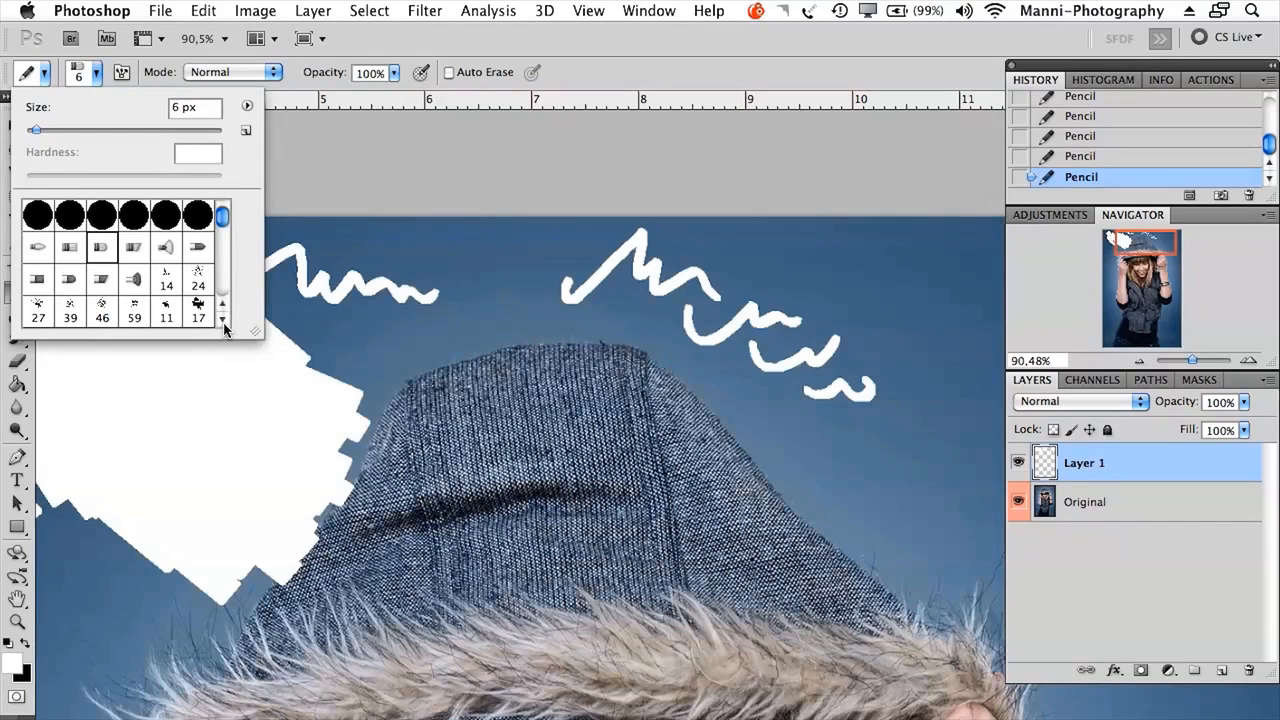
mouse_move(254, 332)
left_mouse_down()
mouse_move(300, 372)
mouse_move(495, 715)
mouse_move(528, 716)
left_mouse_up()
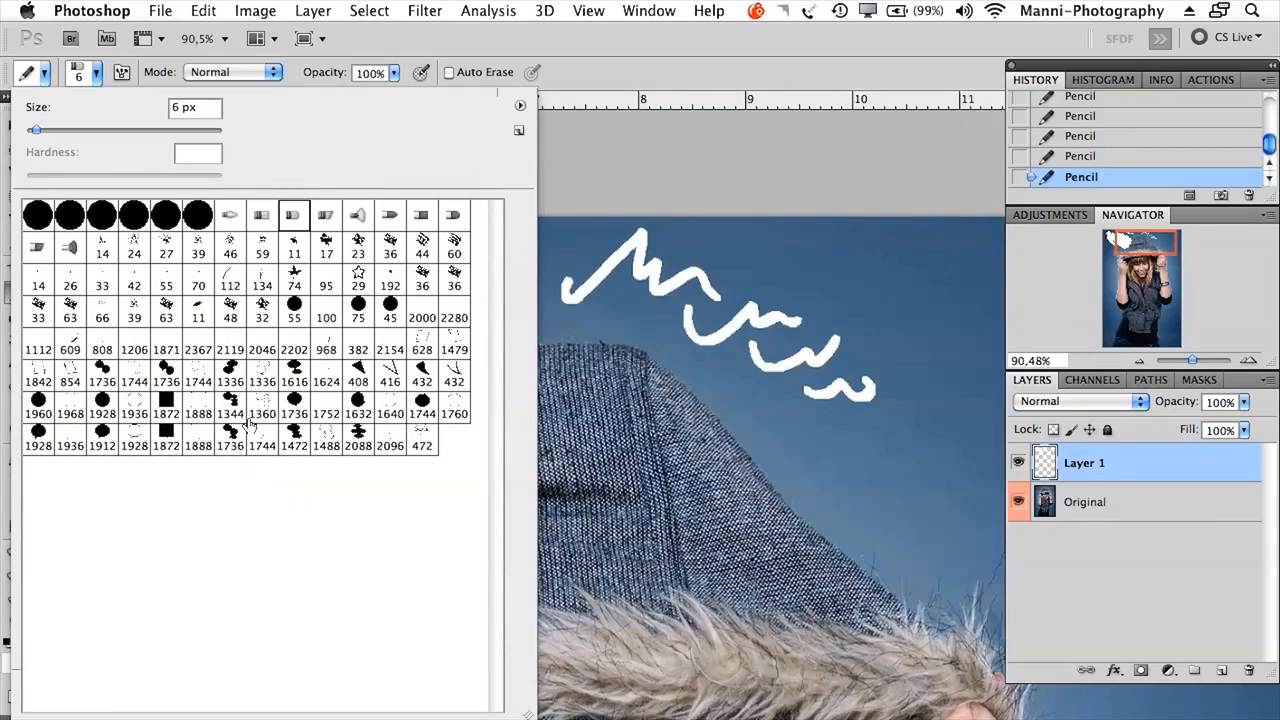
left_click(230, 280)
left_click(365, 276)
Step: Stamp seven white outlined stars on the blue background beside the squiggles next to the hood
left_click(875, 300)
left_click(927, 328)
left_click(903, 383)
left_click(899, 464)
left_click(943, 400)
left_click(880, 330)
left_click(951, 297)
Step: Switch to the Color Replacement tool, choose bright yellow as the foreground colour and keep the mode at Color
left_click_drag(1190, 361, 1186, 361)
left_click_drag(17, 292, 86, 328)
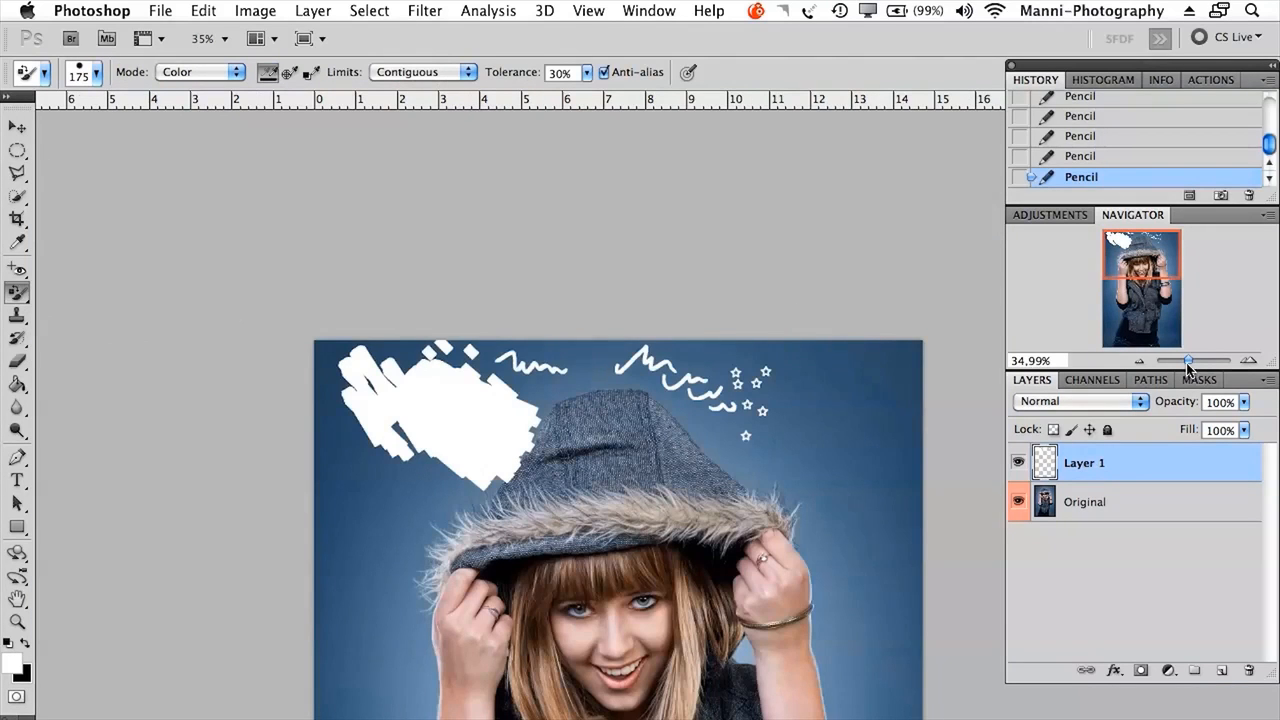
left_click_drag(1188, 361, 1179, 364)
left_click_drag(885, 369, 513, 378)
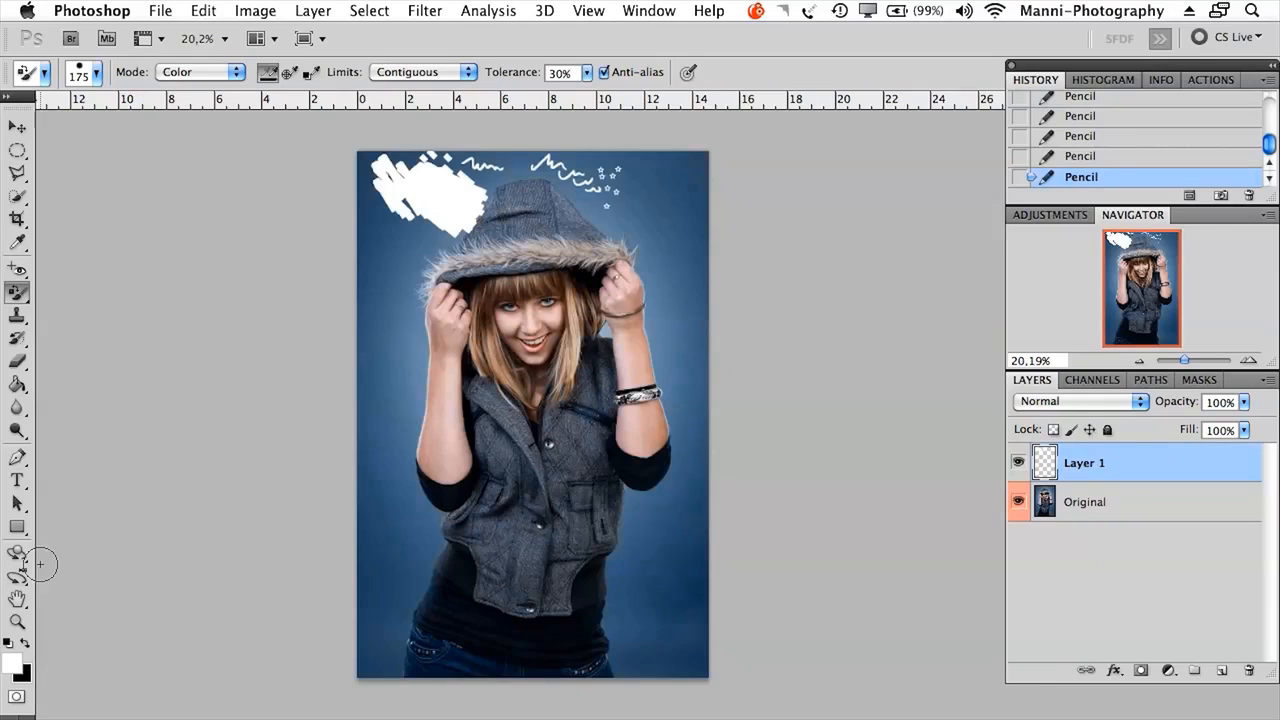
left_click(14, 667)
left_click_drag(542, 442, 543, 463)
left_click_drag(462, 382, 516, 242)
left_click(726, 230)
left_click(215, 72)
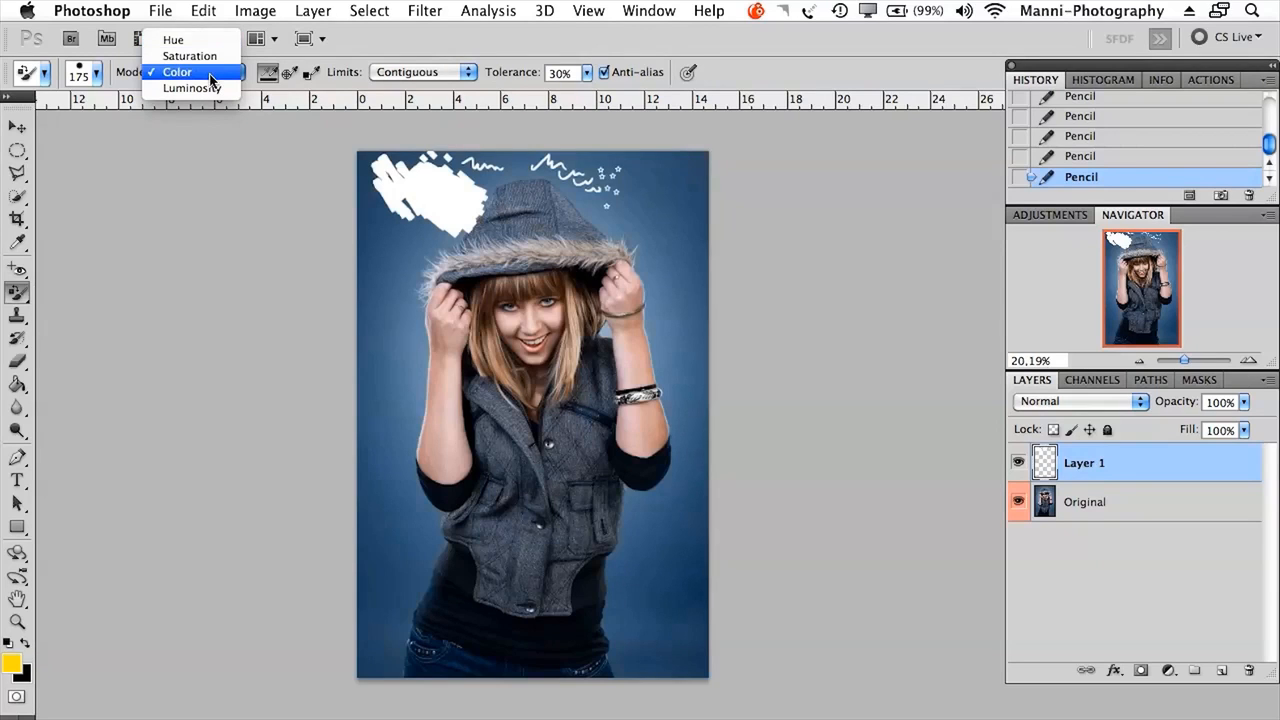
left_click(208, 76)
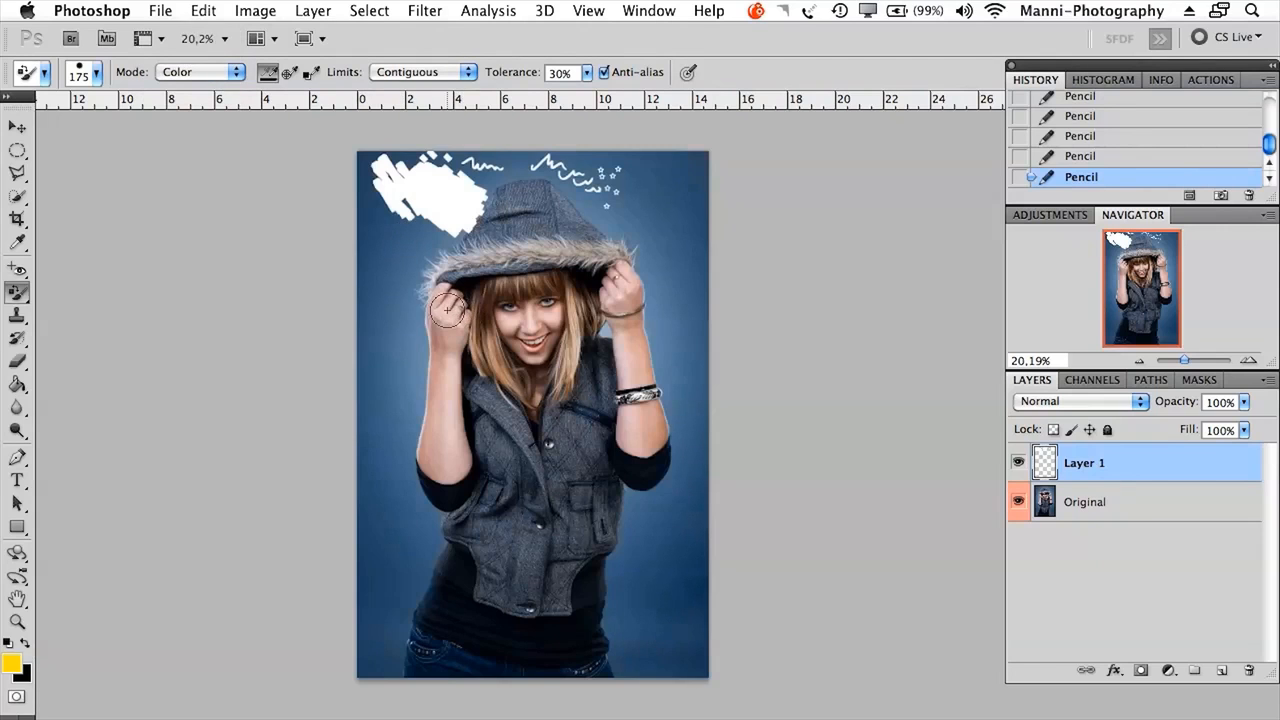
Step: Try to recolour the vest with Layer 1 active, and delete that layer
mouse_move(540, 436)
left_mouse_down()
mouse_move(556, 404)
mouse_move(515, 406)
mouse_move(576, 376)
mouse_move(606, 428)
left_mouse_up()
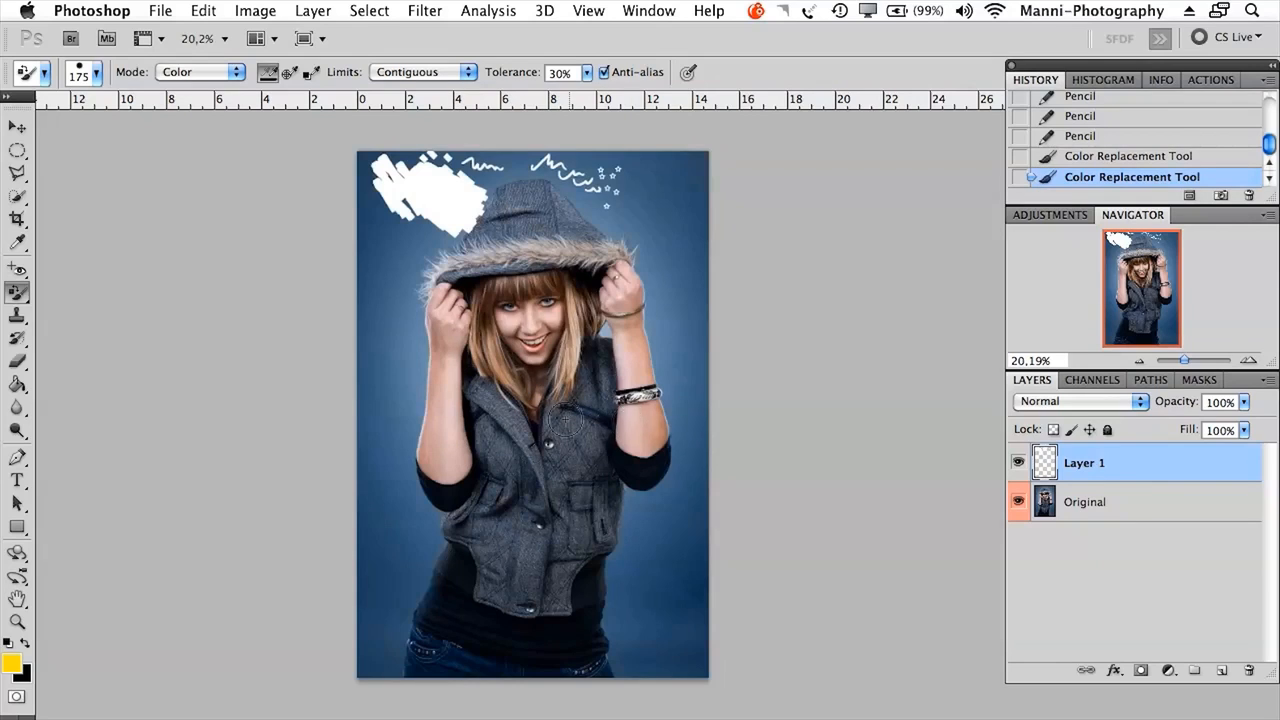
left_click(1080, 508)
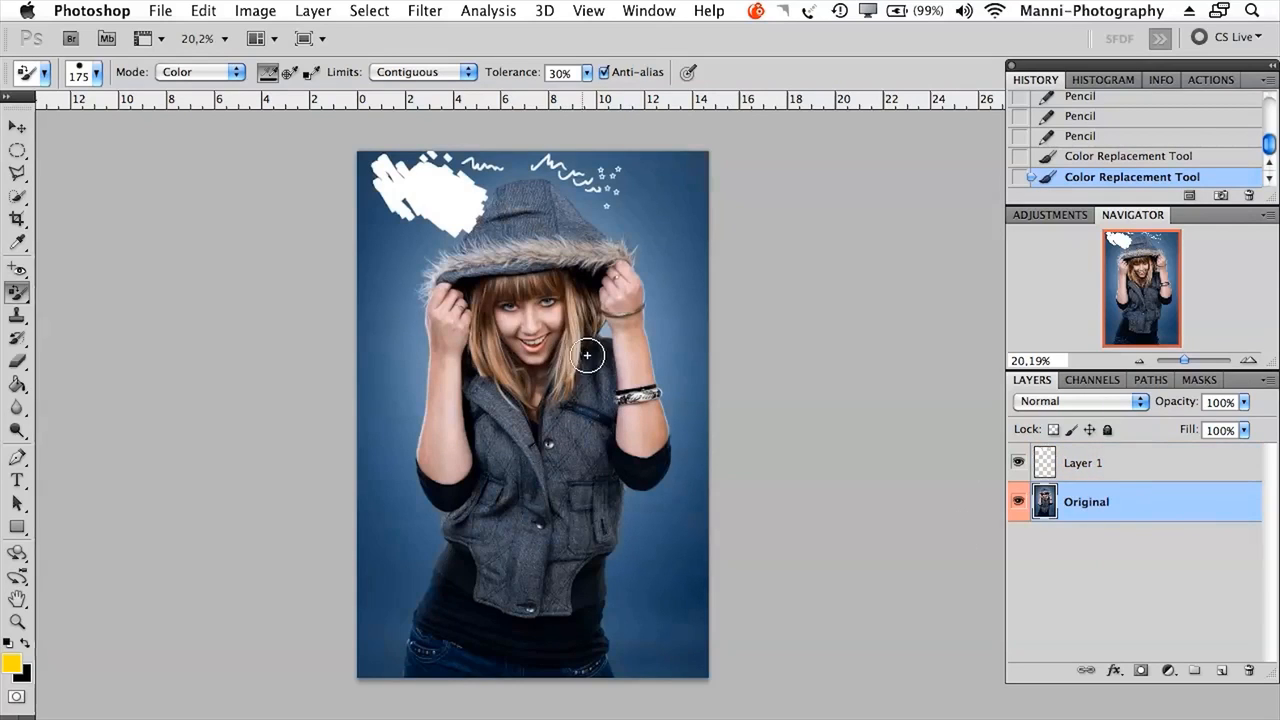
left_click(1070, 478)
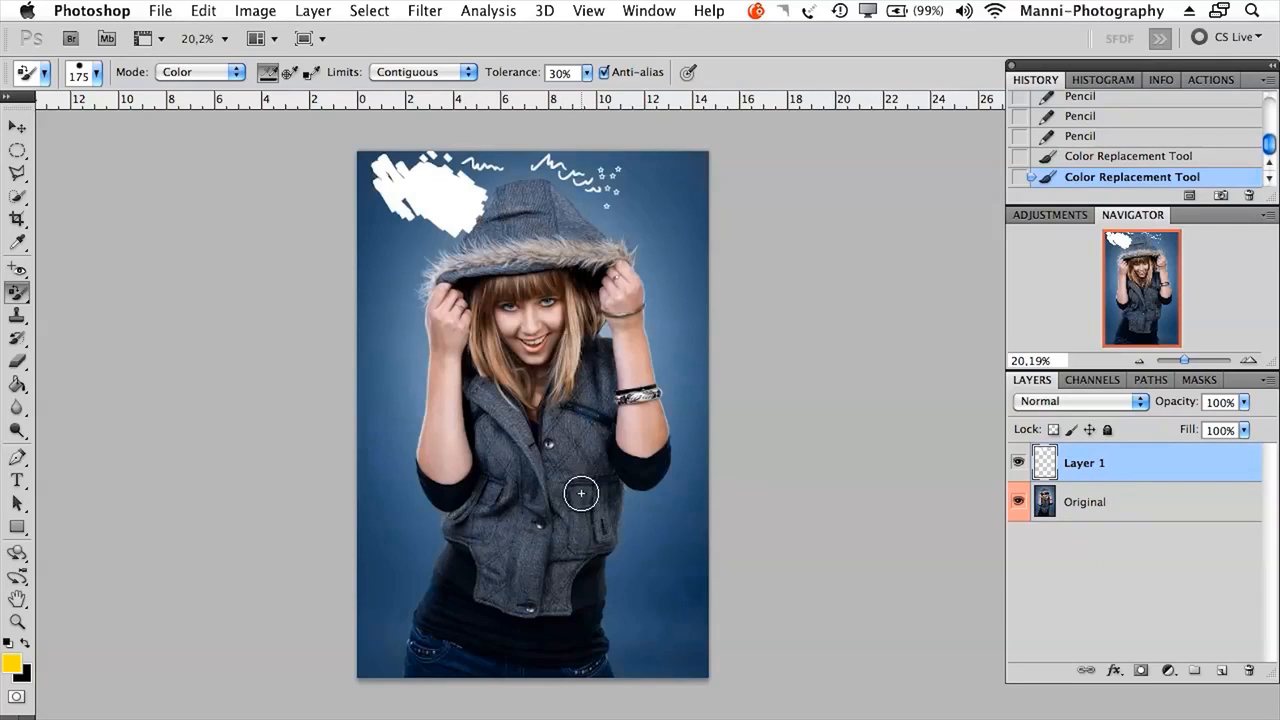
key("Delete")
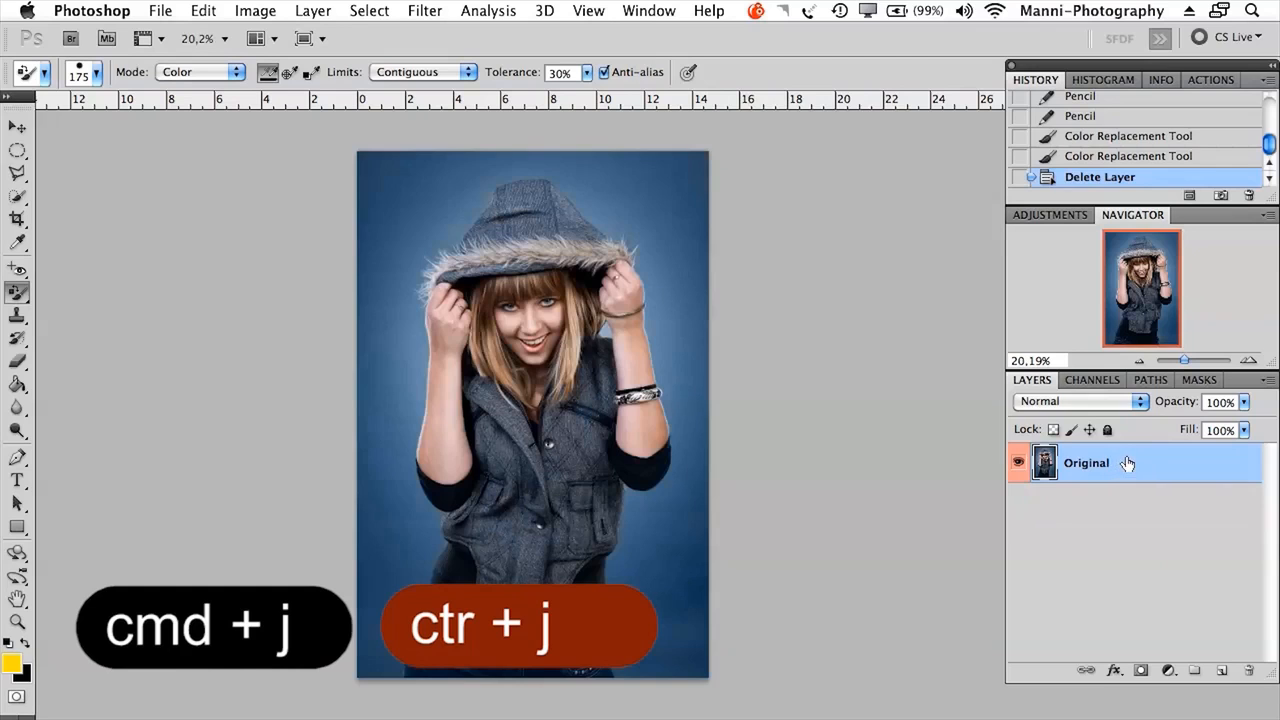
Step: Duplicate the Original layer and name the copy "retocuh"
key("super+j")
double_click(1095, 463)
type("t")
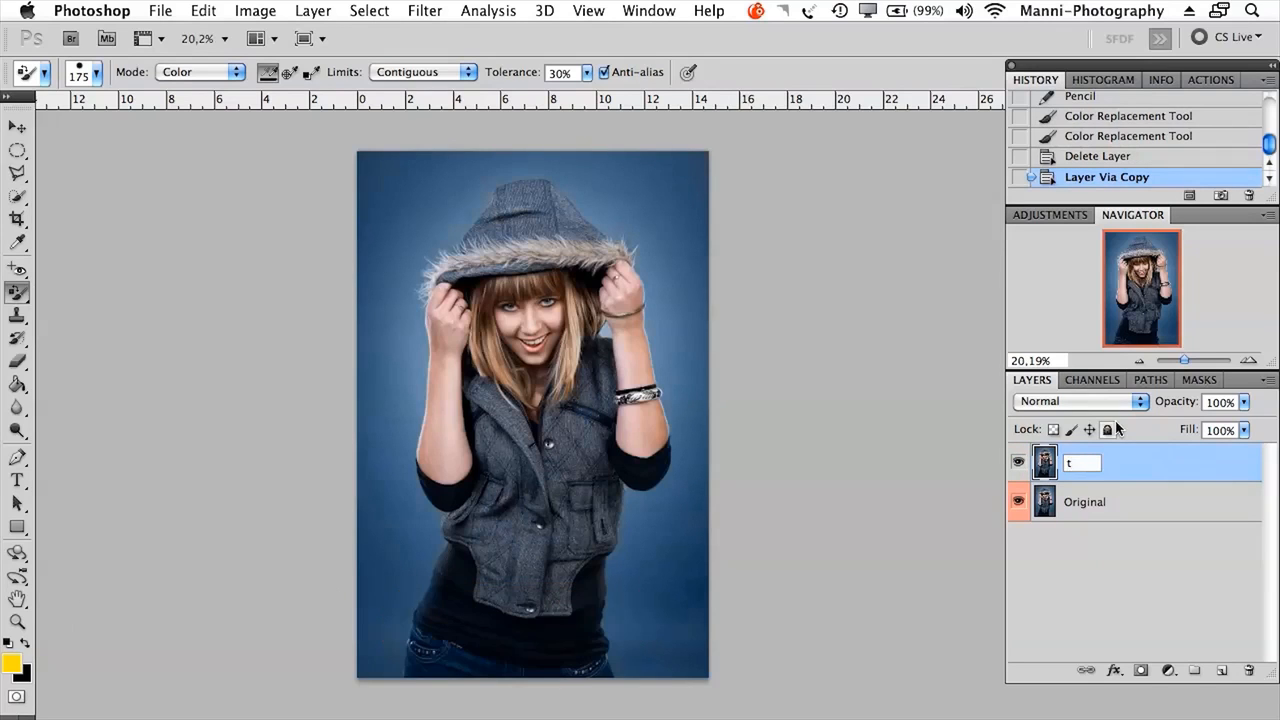
type("etocuh")
key("Return")
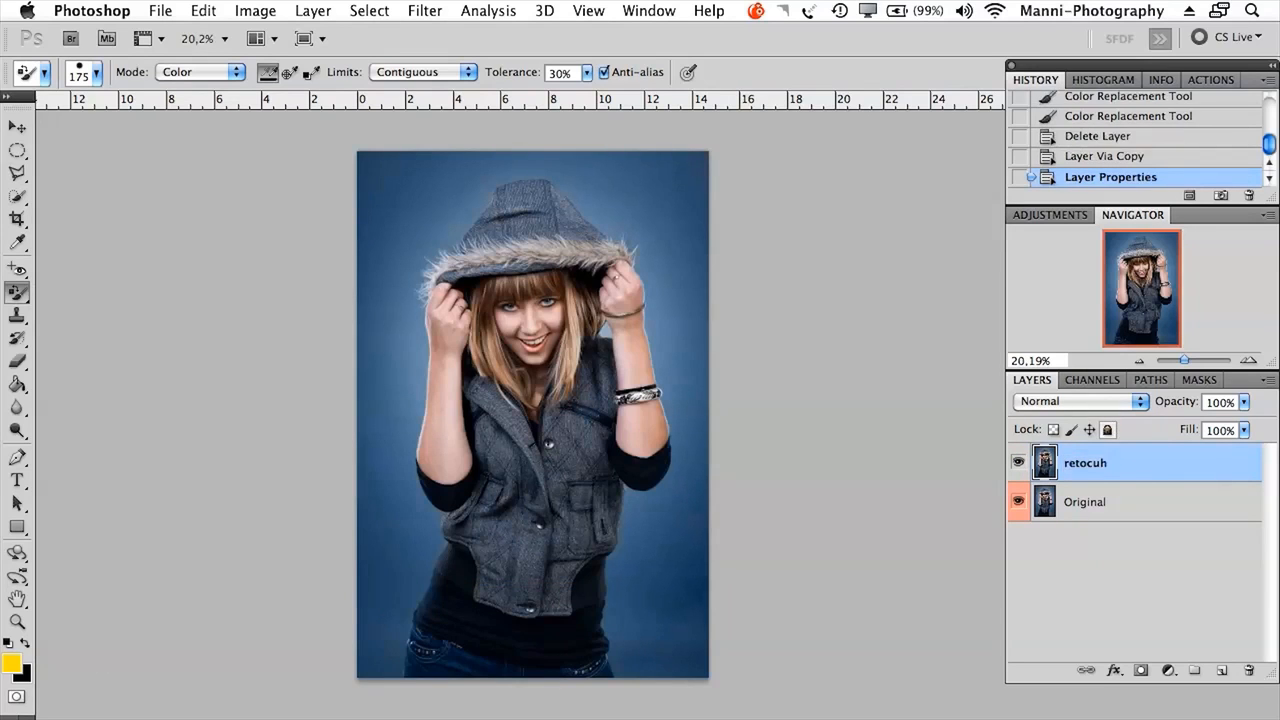
Step: Recolour the woman's hair, face, both arms, the fur trim and the hood yellow with the 175 px Color Replacement brush
mouse_move(465, 287)
left_mouse_down()
mouse_move(486, 353)
mouse_move(522, 335)
mouse_move(509, 411)
mouse_move(510, 305)
mouse_move(548, 300)
mouse_move(514, 386)
mouse_move(541, 299)
mouse_move(547, 372)
mouse_move(576, 278)
left_mouse_up()
mouse_move(514, 371)
left_mouse_down()
mouse_move(439, 374)
mouse_move(442, 316)
mouse_move(442, 450)
mouse_move(435, 406)
mouse_move(429, 476)
mouse_move(463, 467)
left_mouse_up()
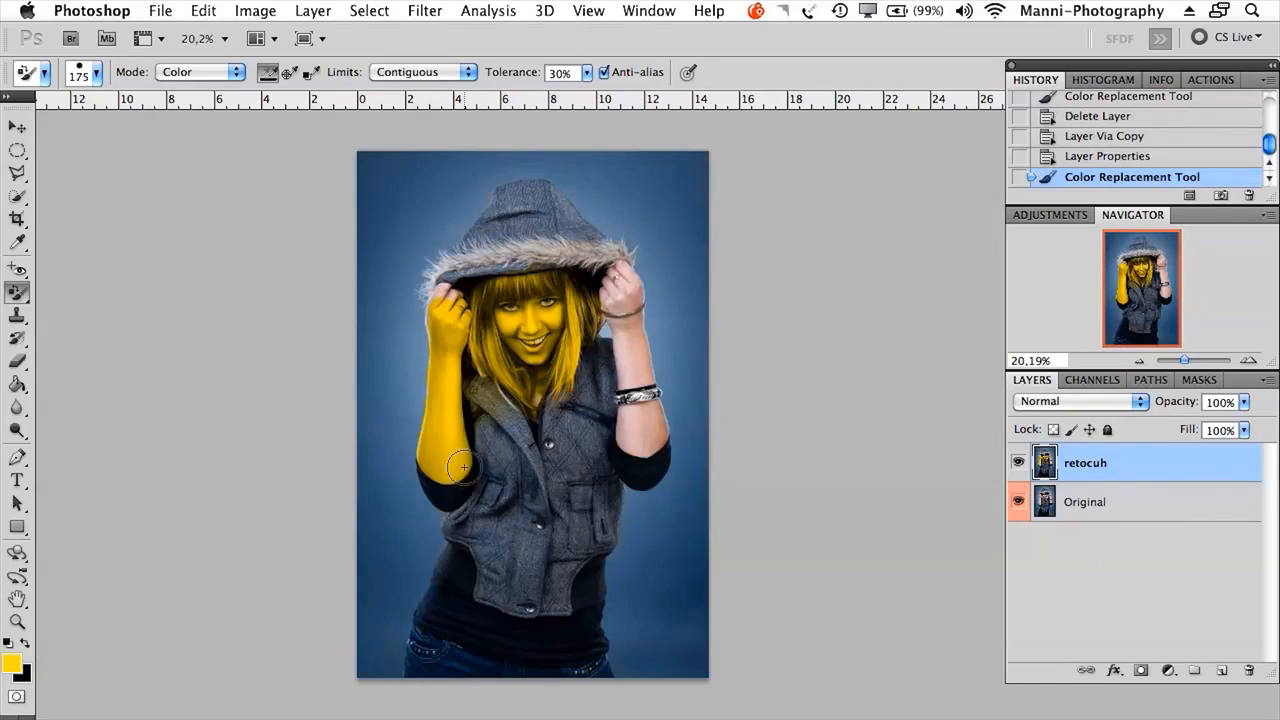
mouse_move(467, 391)
left_mouse_down()
mouse_move(445, 335)
mouse_move(488, 262)
mouse_move(473, 301)
mouse_move(443, 287)
left_mouse_up()
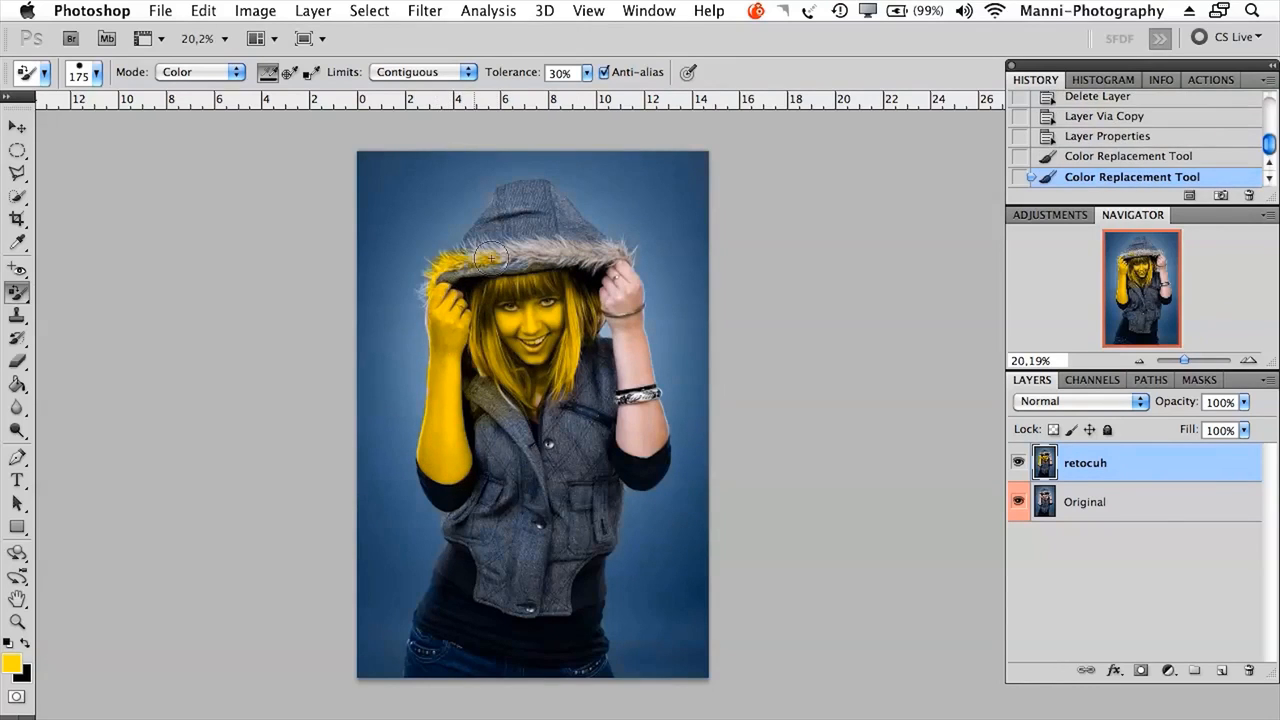
left_click_drag(598, 252, 607, 245)
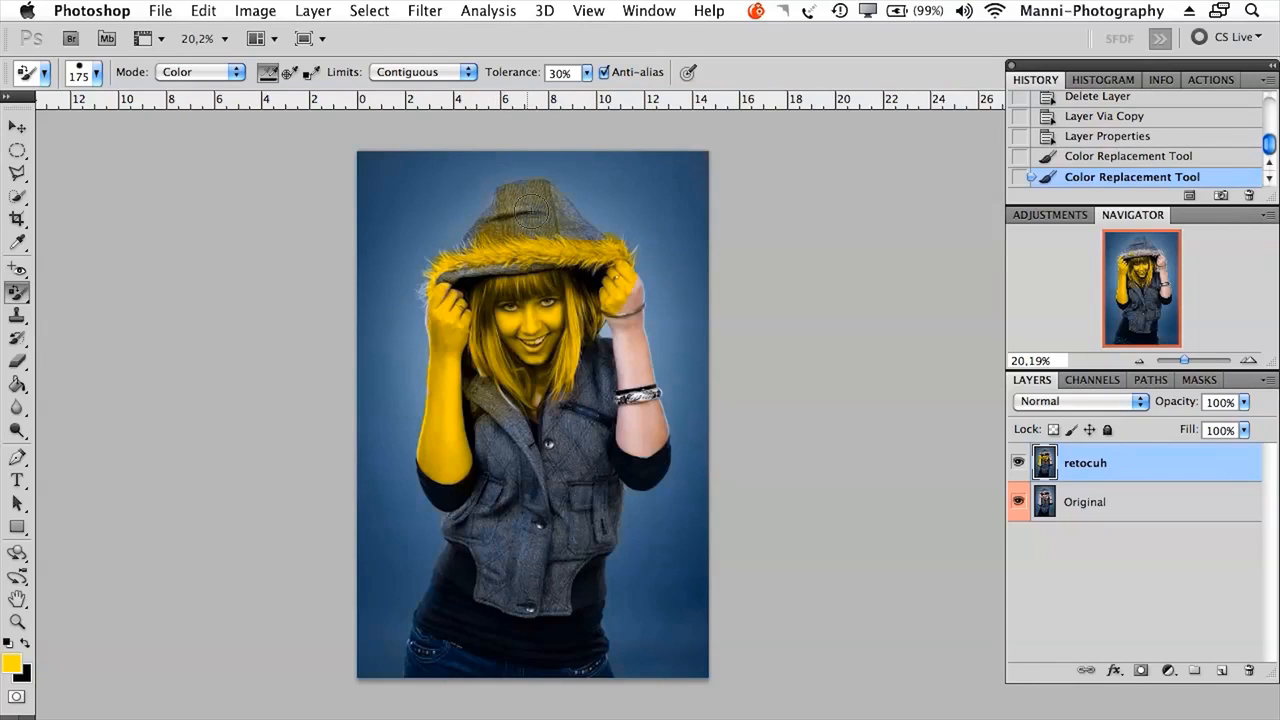
mouse_move(598, 325)
left_mouse_down()
mouse_move(628, 430)
mouse_move(650, 428)
left_mouse_up()
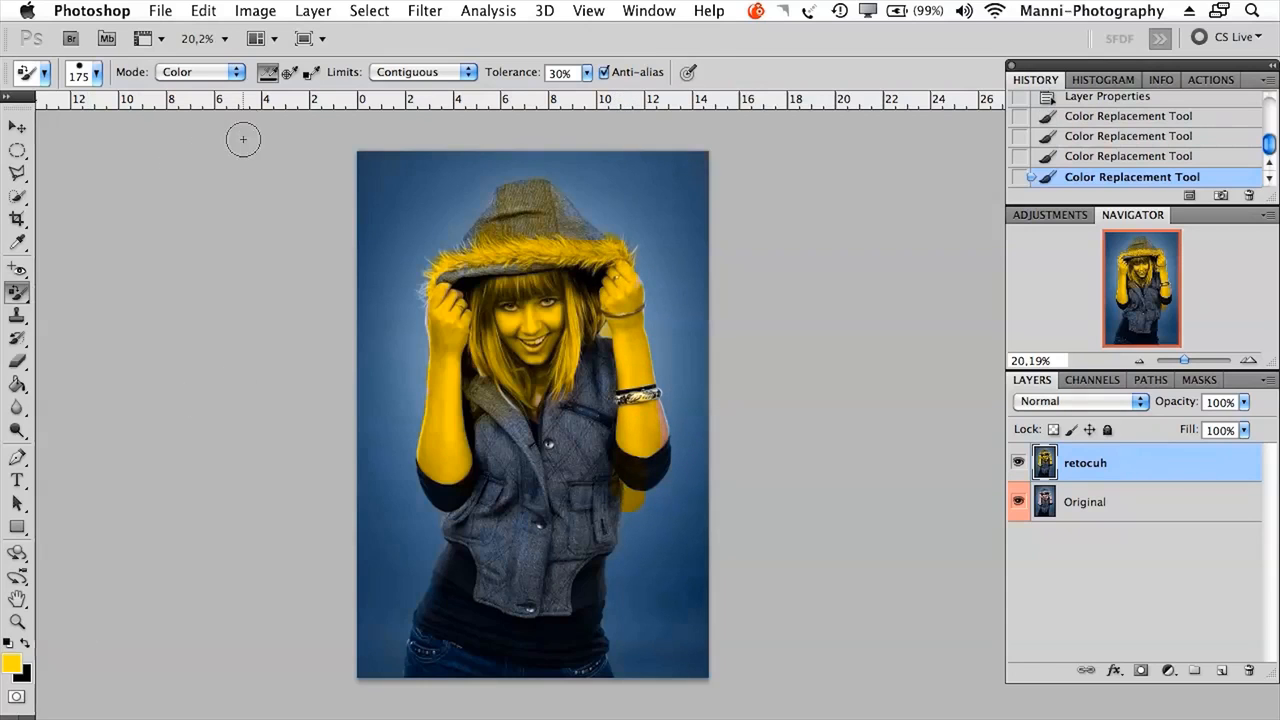
Step: Smear the yellow paint over the hair, arms, fur trim and upper vest around the face with a 250 px Mixer Brush
left_click(17, 291)
left_click(139, 346)
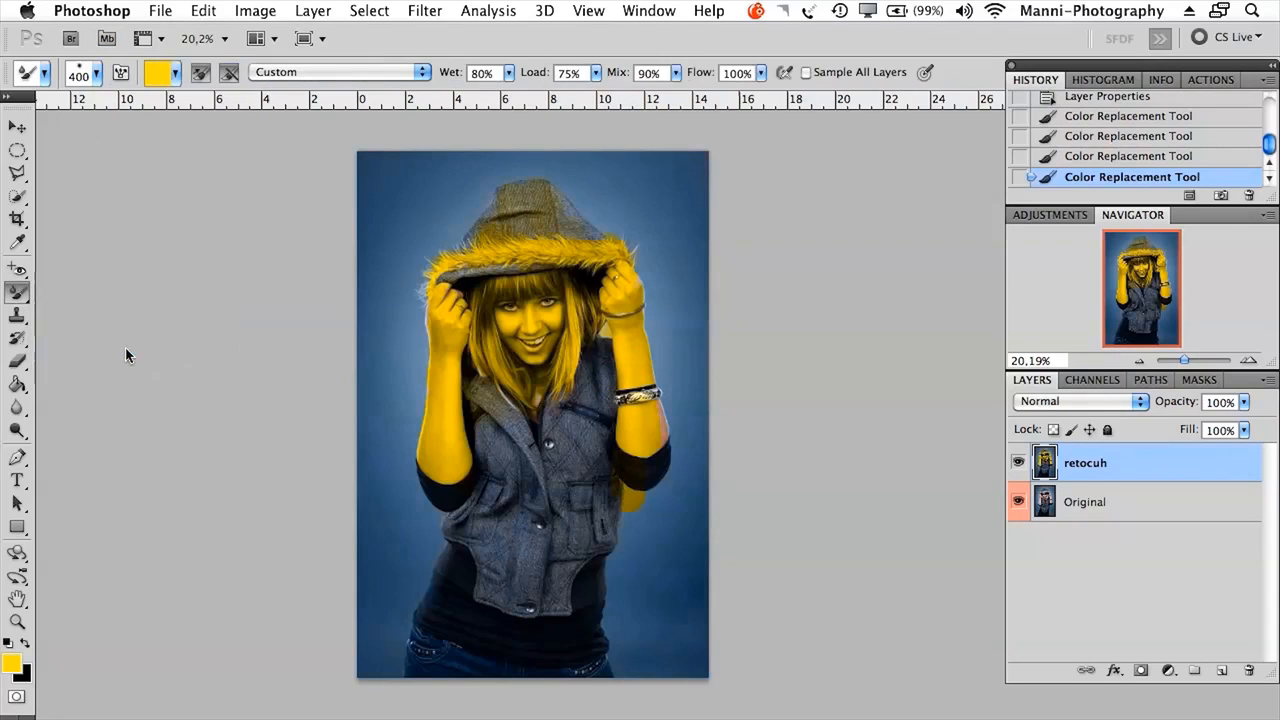
key("bracketleft")
key("bracketleft")
mouse_move(424, 437)
left_mouse_down()
mouse_move(427, 333)
mouse_move(445, 376)
mouse_move(431, 424)
mouse_move(441, 358)
mouse_move(438, 424)
mouse_move(435, 367)
mouse_move(463, 444)
mouse_move(465, 405)
mouse_move(489, 384)
mouse_move(514, 403)
mouse_move(520, 474)
mouse_move(556, 408)
mouse_move(587, 393)
mouse_move(603, 455)
mouse_move(565, 384)
mouse_move(603, 373)
mouse_move(581, 322)
mouse_move(594, 280)
mouse_move(569, 297)
mouse_move(583, 268)
mouse_move(452, 289)
mouse_move(465, 292)
mouse_move(482, 376)
mouse_move(488, 324)
mouse_move(529, 373)
mouse_move(590, 303)
mouse_move(507, 280)
mouse_move(565, 268)
mouse_move(511, 394)
left_mouse_up()
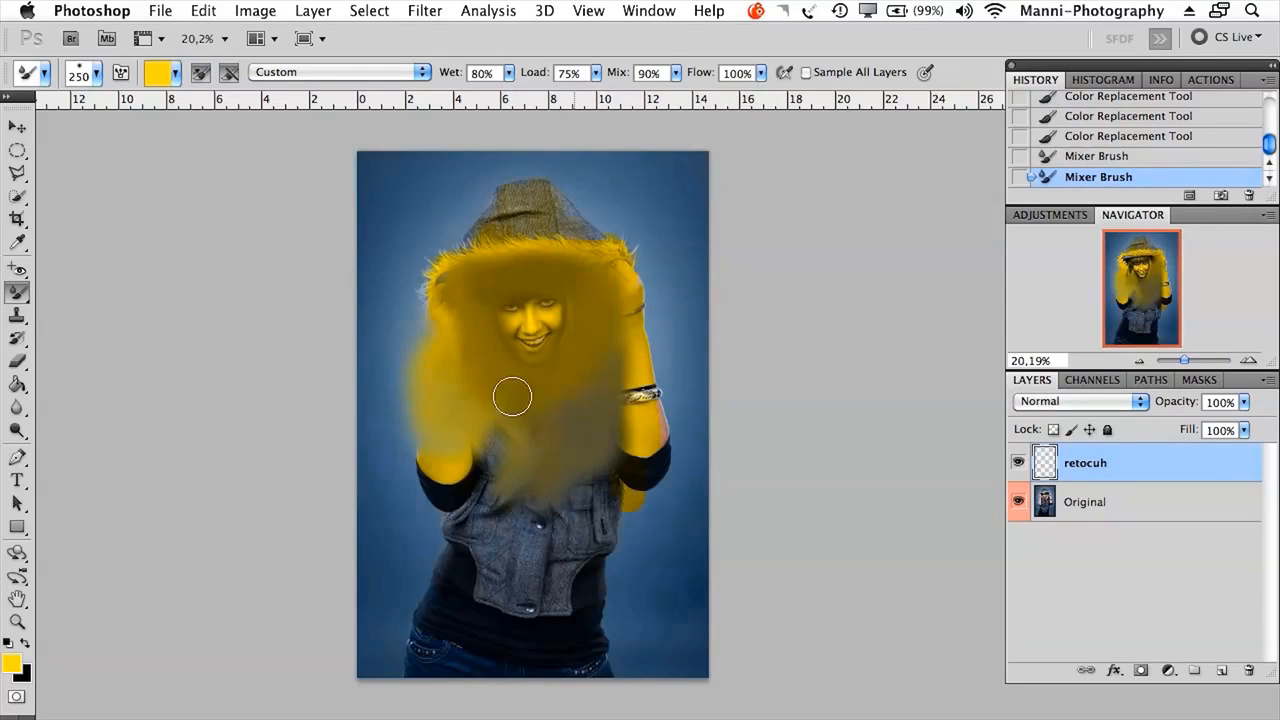
mouse_move(620, 281)
left_mouse_down()
mouse_move(468, 254)
mouse_move(428, 272)
mouse_move(447, 367)
left_mouse_up()
mouse_move(517, 243)
left_mouse_down()
mouse_move(614, 243)
mouse_move(639, 333)
mouse_move(620, 458)
mouse_move(551, 515)
mouse_move(496, 467)
mouse_move(474, 425)
mouse_move(532, 414)
left_mouse_up()
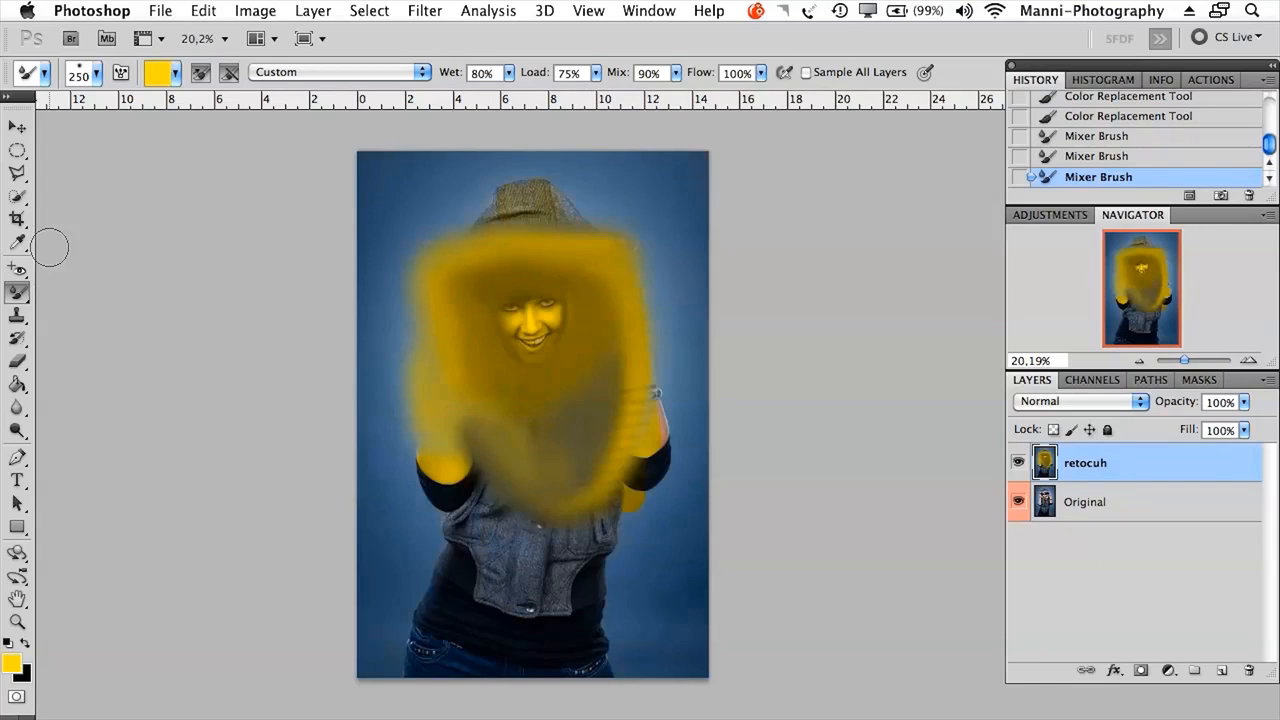
Step: Switch back to the regular Brush tool and delete the "retocuh" layer holding the yellow paint tests
left_click(17, 291)
left_click(90, 288)
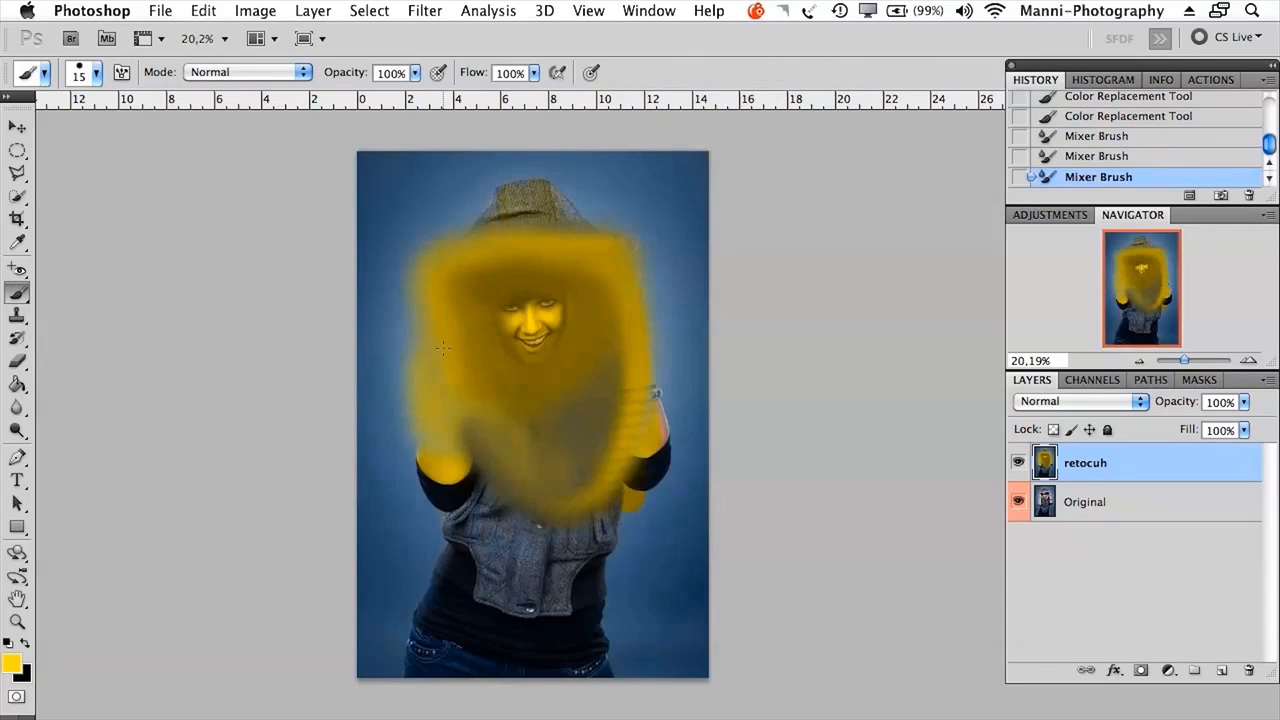
left_click(17, 291)
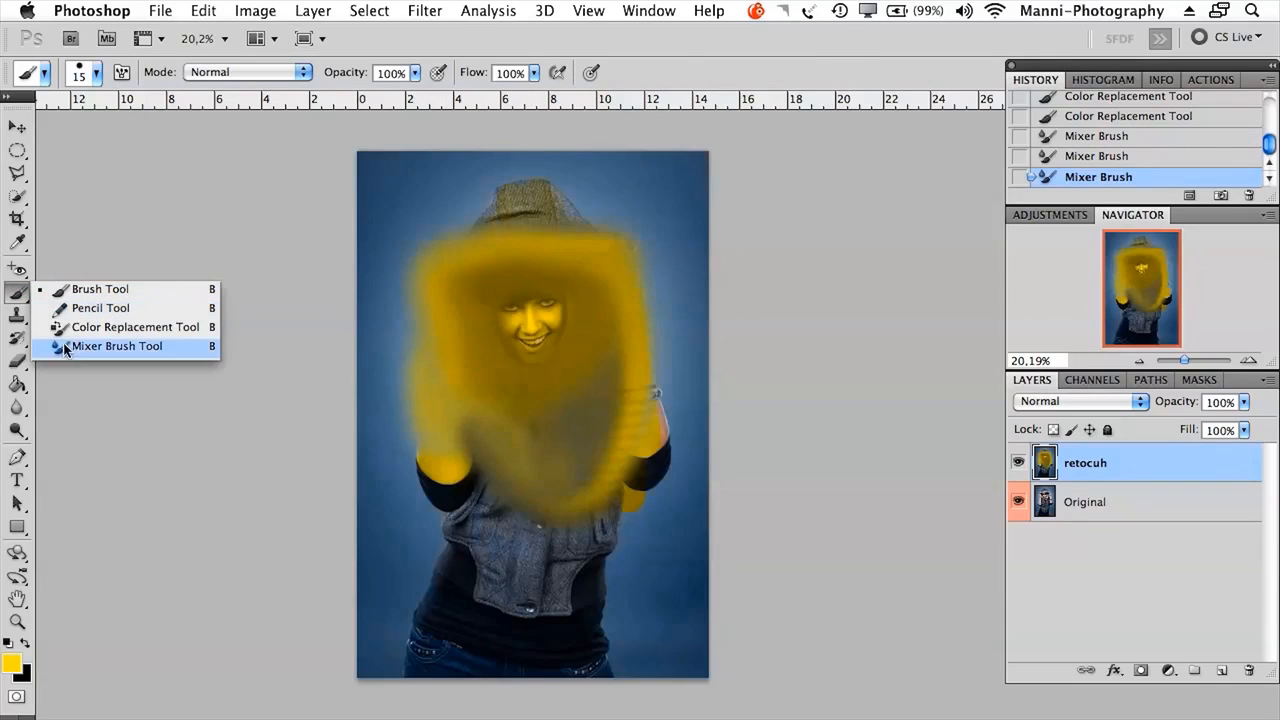
left_click(90, 289)
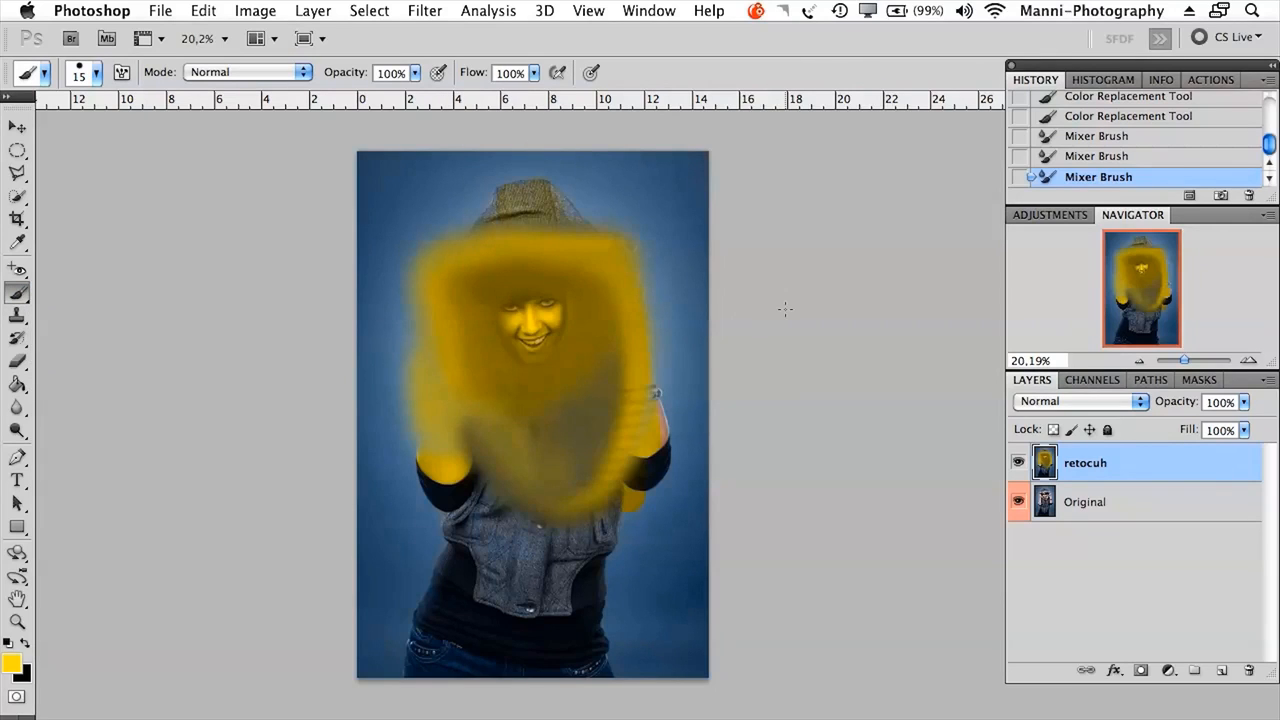
key("Delete")
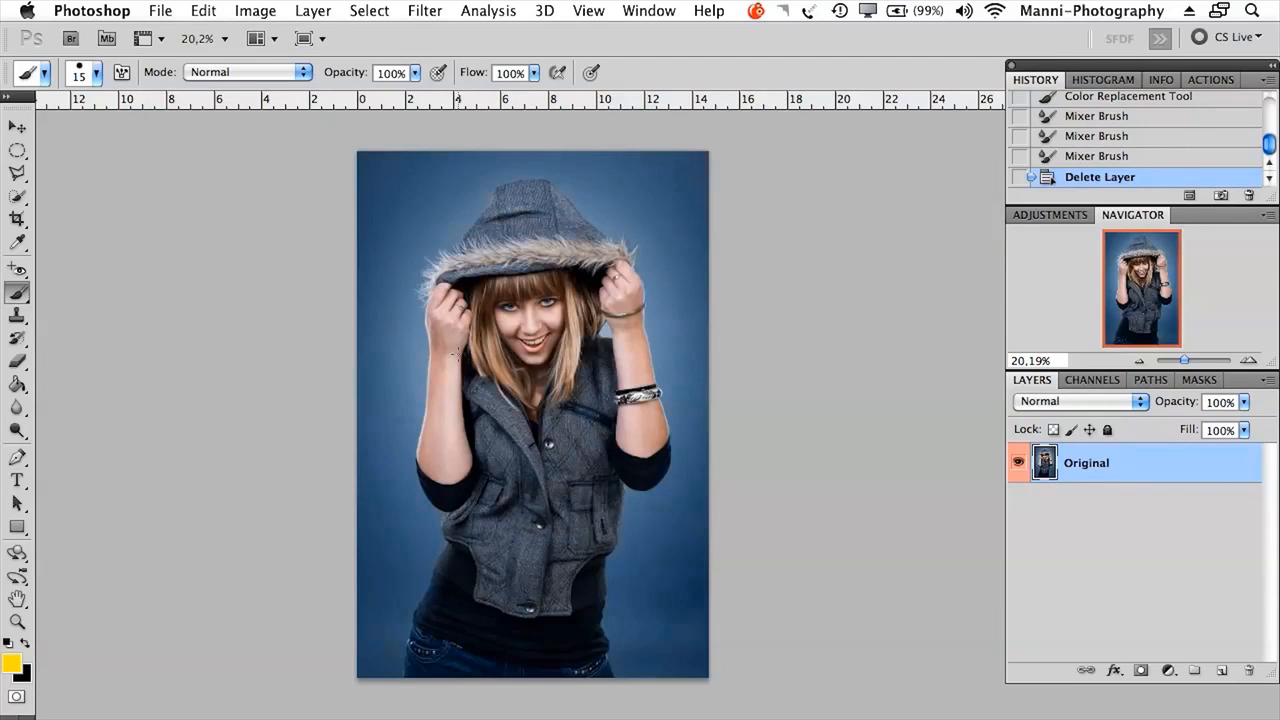
Step: Look over the brush tool variants and switch to the Move tool
left_click(17, 292)
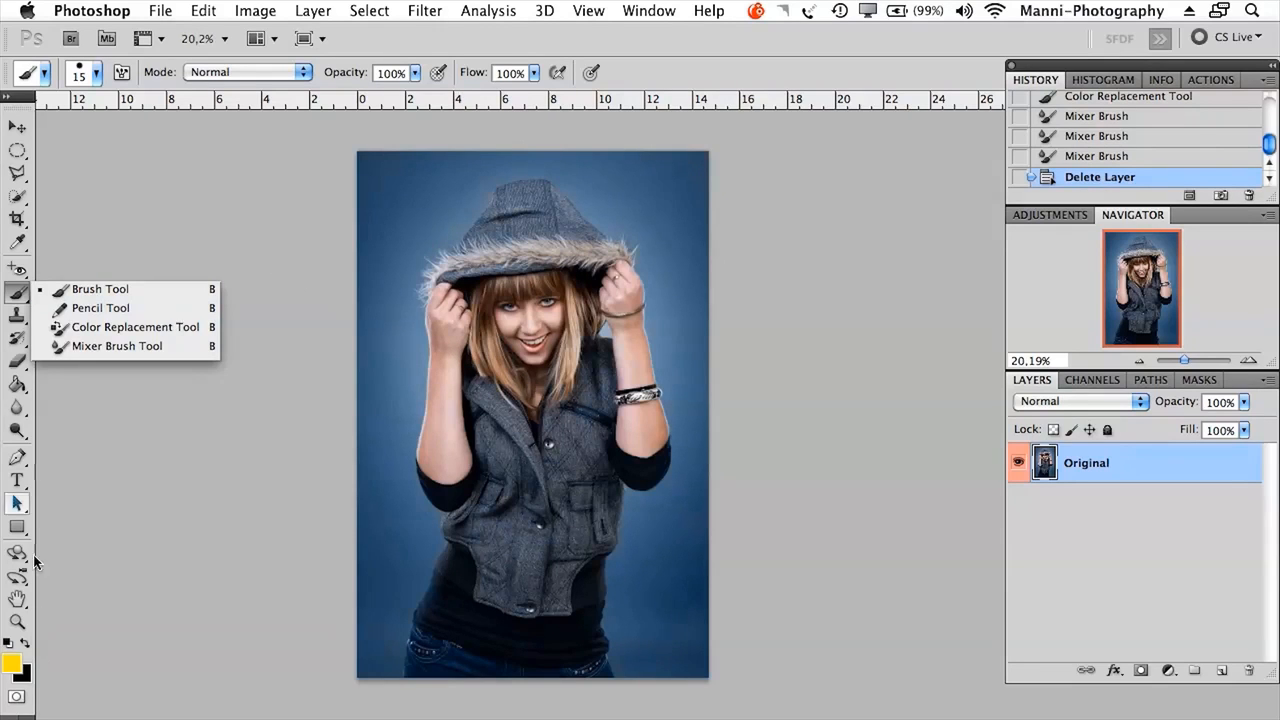
key("v")
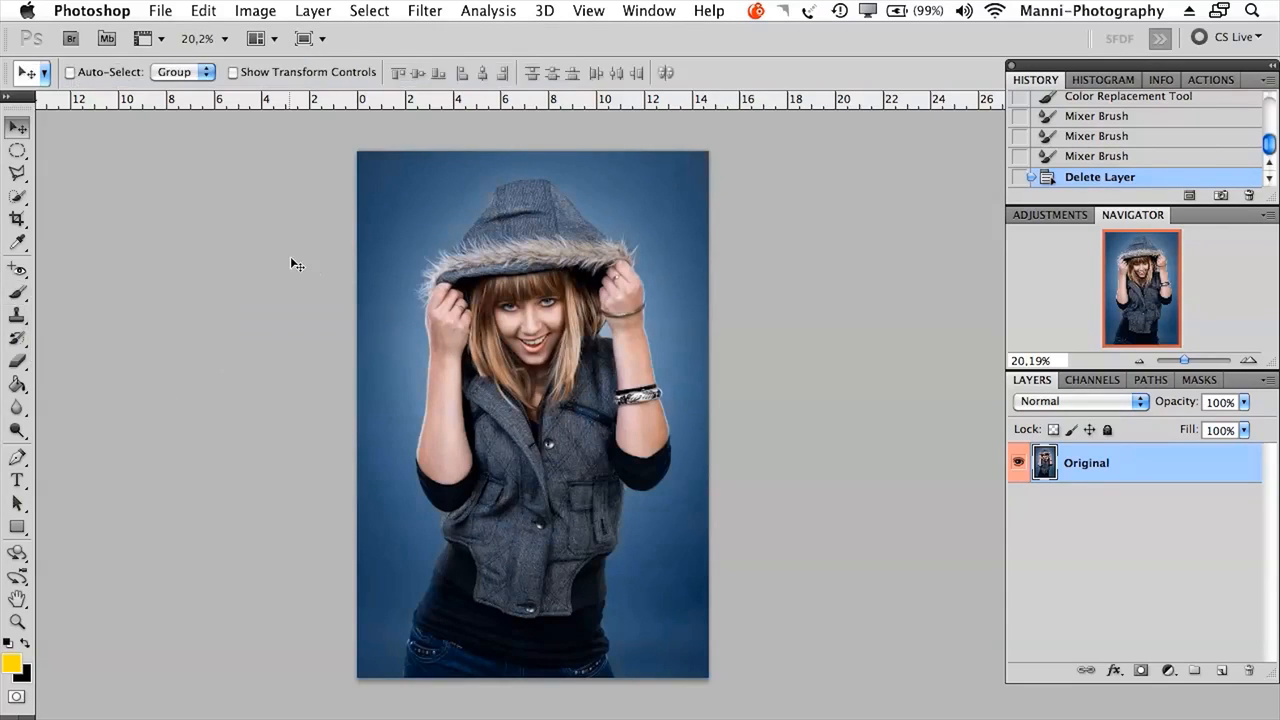